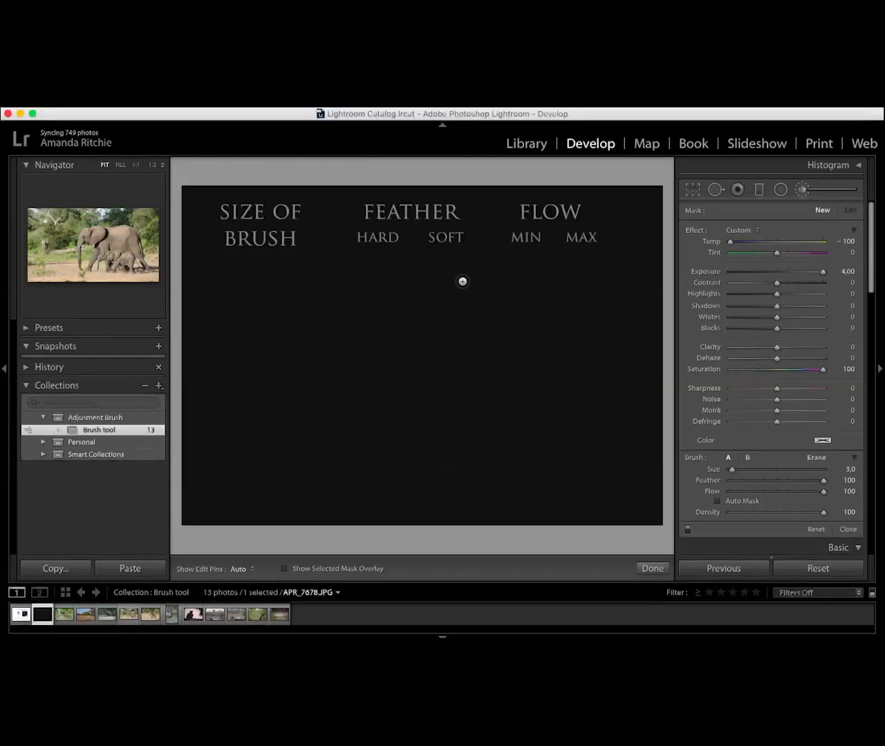
Paint a freehand paintbrush outline in blue on the black chart with the Adjustment Brush.
mouse_move(469, 275)
mouse_down()
mouse_move(399, 297)
mouse_move(387, 321)
mouse_move(394, 335)
mouse_move(433, 333)
mouse_move(465, 281)
mouse_up()
mouse_move(380, 341)
mouse_down()
mouse_move(247, 426)
mouse_move(260, 437)
mouse_move(282, 429)
mouse_move(381, 356)
mouse_move(412, 303)
mouse_move(399, 327)
mouse_move(420, 307)
mouse_move(399, 330)
mouse_move(440, 308)
mouse_up()
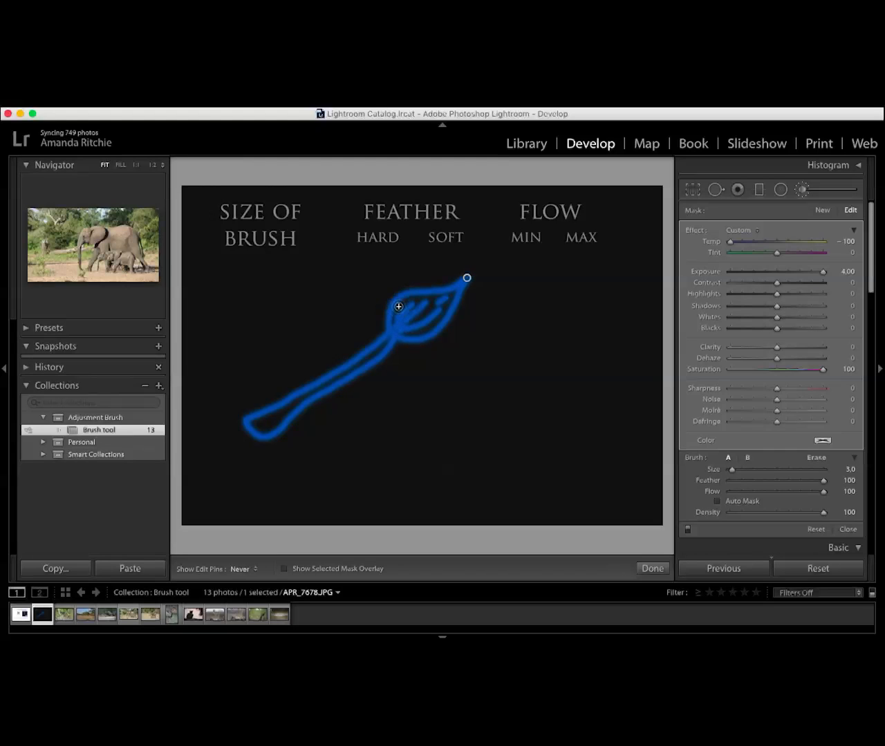
scroll(494, 288, up, 5)
mouse_move(500, 294)
mouse_down()
mouse_move(620, 281)
mouse_move(606, 302)
mouse_up()
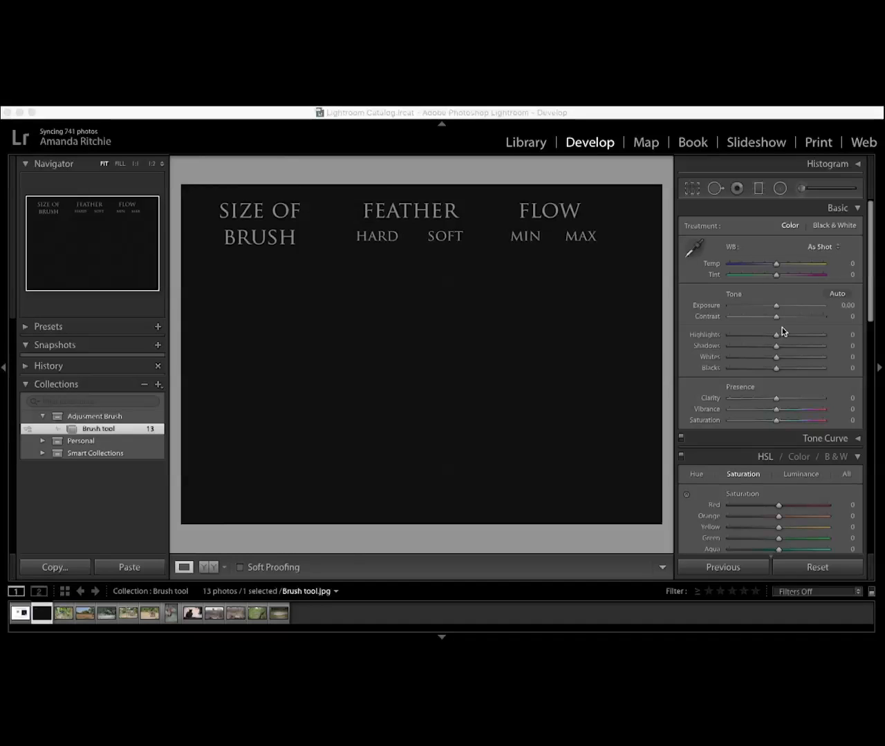
Activate the Adjustment Brush for the kingfisher photo, collapse the effect sliders and set the Sharpness amount to 95.
click(801, 189)
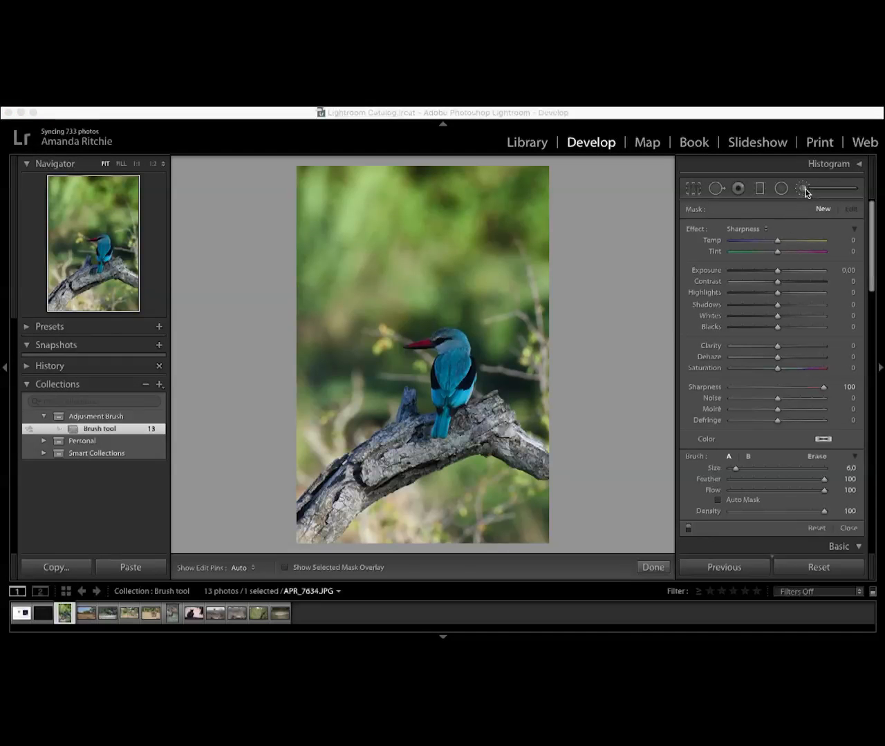
click(854, 228)
click(854, 228)
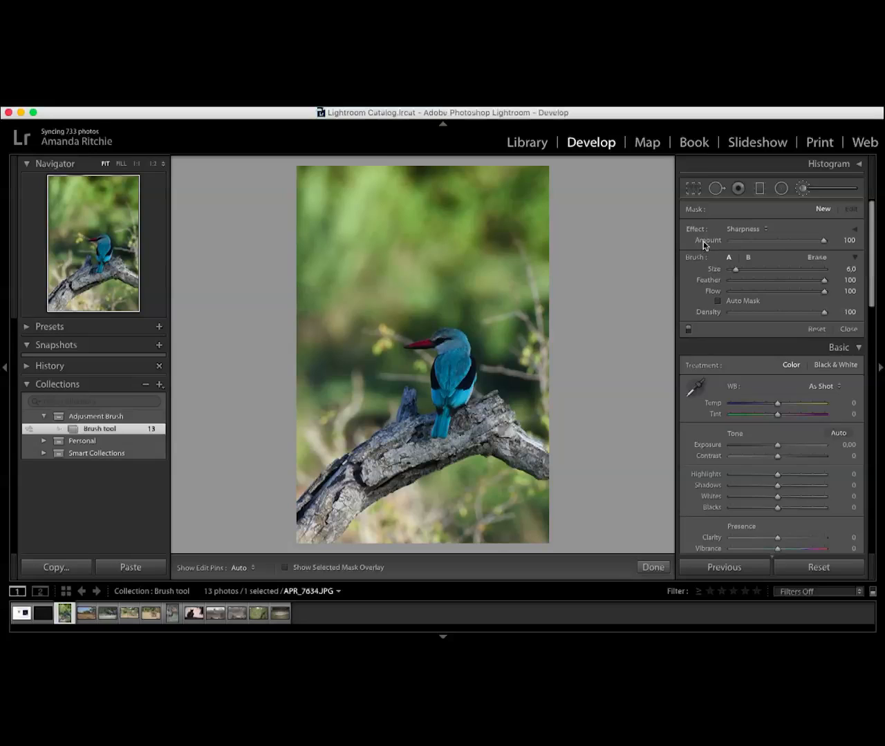
mouse_move(822, 242)
mouse_down()
mouse_move(749, 243)
mouse_move(823, 245)
mouse_up()
mouse_move(822, 241)
mouse_down()
mouse_move(805, 243)
mouse_move(821, 245)
mouse_up()
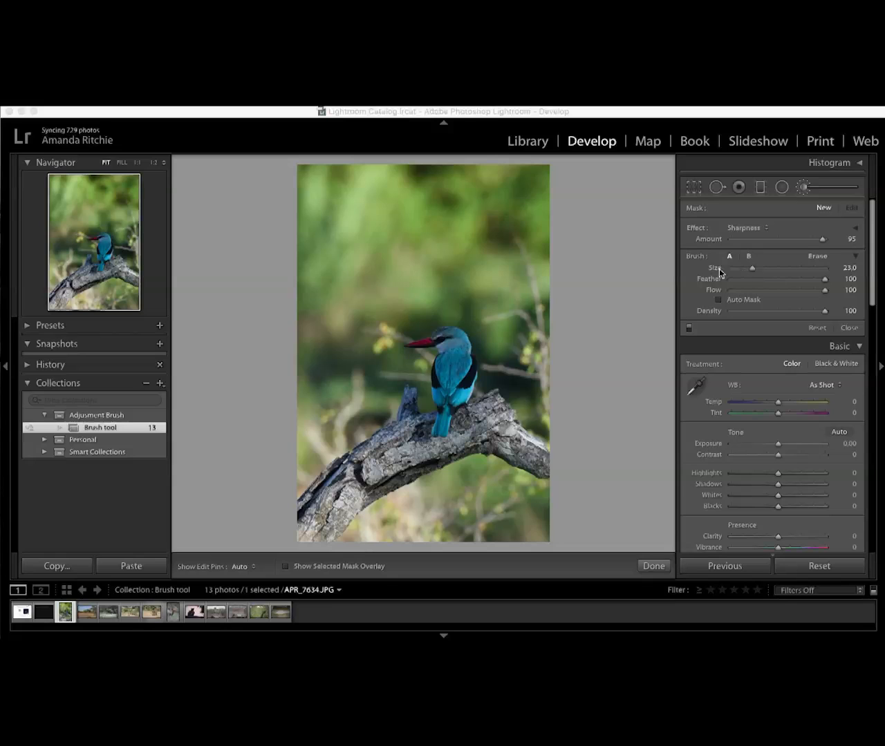
Enlarge the adjustment brush to a size of about 94.
scroll(454, 277, up, 3)
mouse_move(756, 270)
mouse_down()
mouse_move(796, 275)
mouse_move(744, 273)
mouse_move(808, 271)
mouse_up()
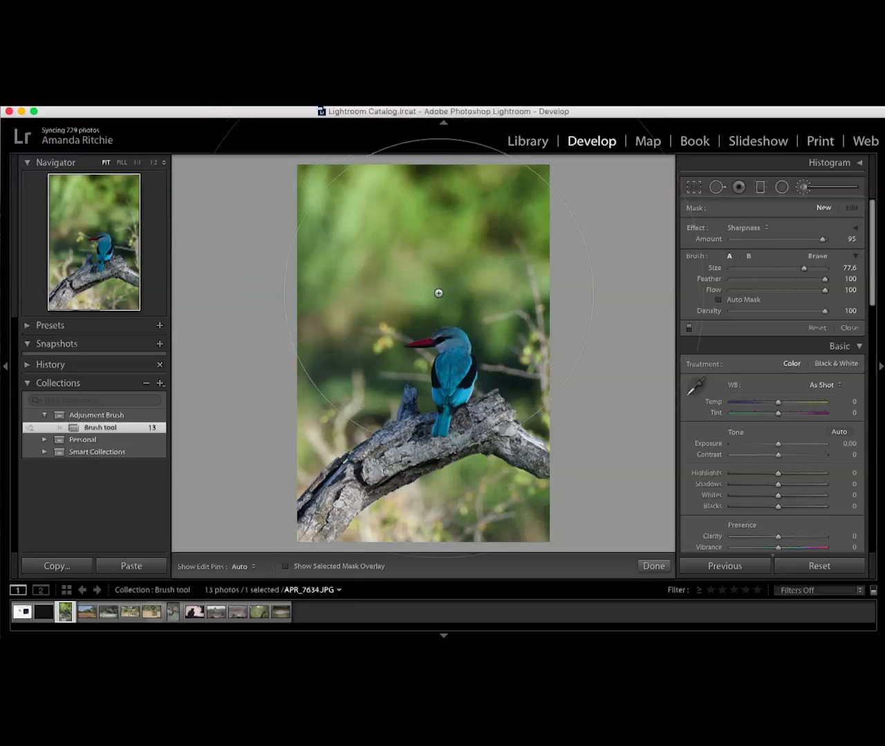
scroll(431, 304, down, 5)
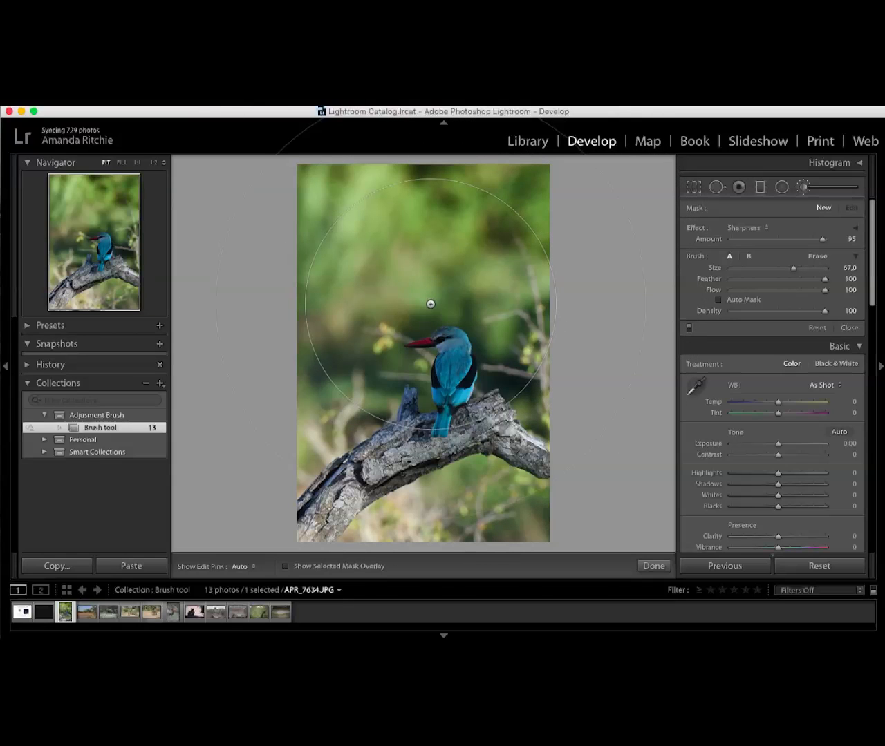
mouse_move(792, 270)
mouse_down()
mouse_move(737, 270)
mouse_move(819, 270)
mouse_up()
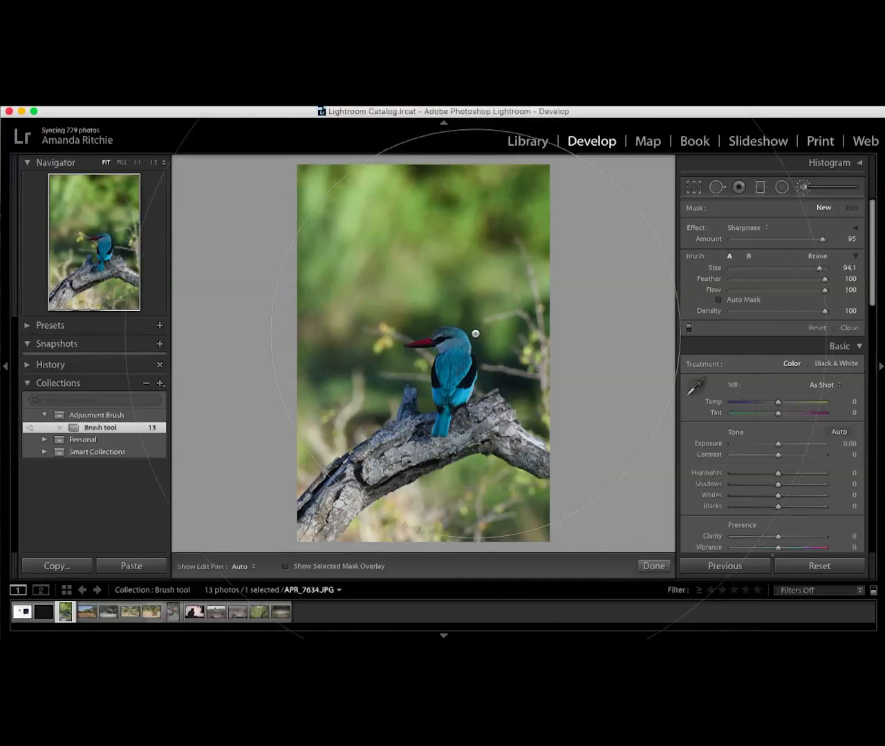
Gradually reduce the adjustment brush over the kingfisher photo to size 14.
scroll(475, 334, down, 5)
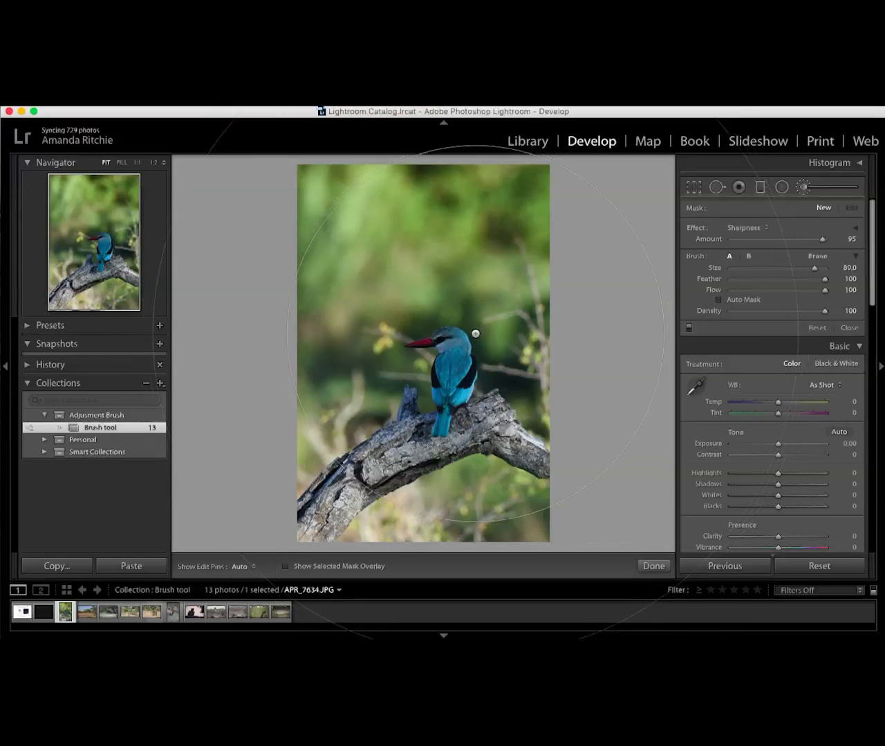
scroll(476, 334, up, 2)
scroll(476, 334, down, 3)
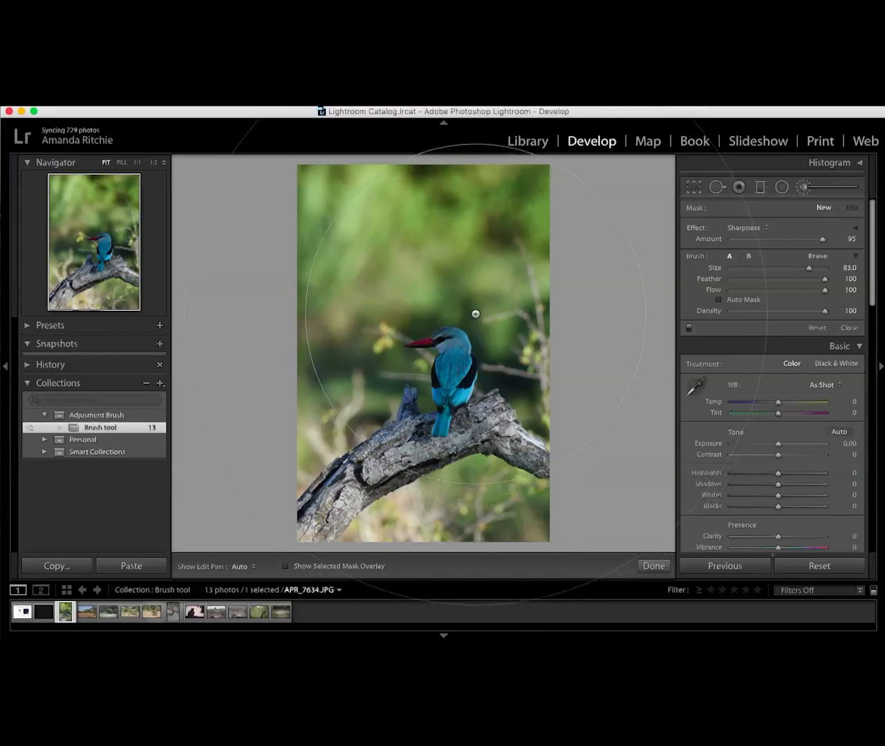
scroll(458, 312, down, 12)
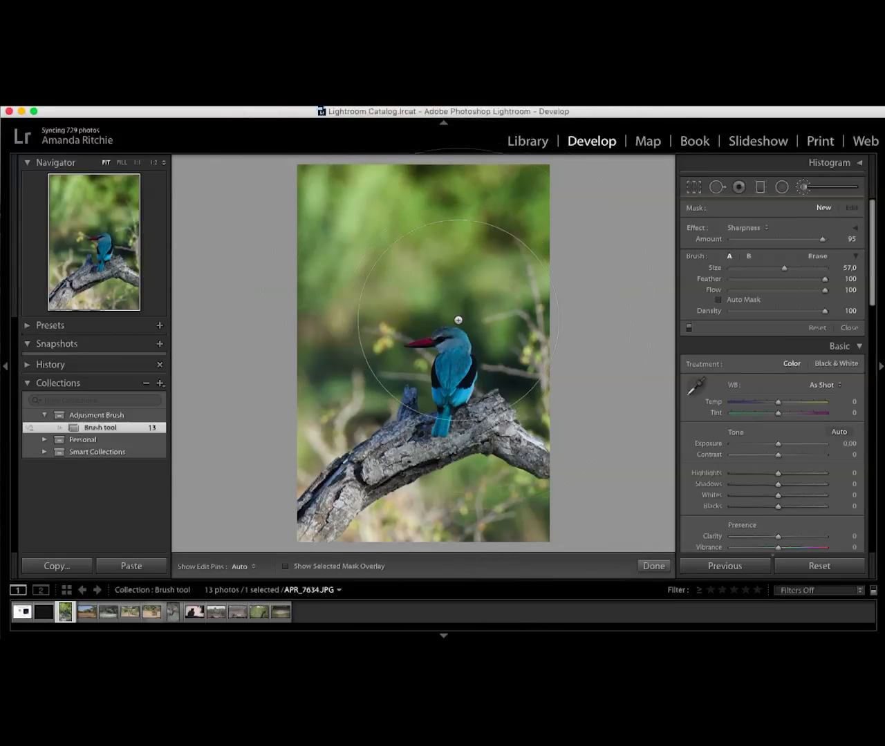
scroll(459, 323, up, 5)
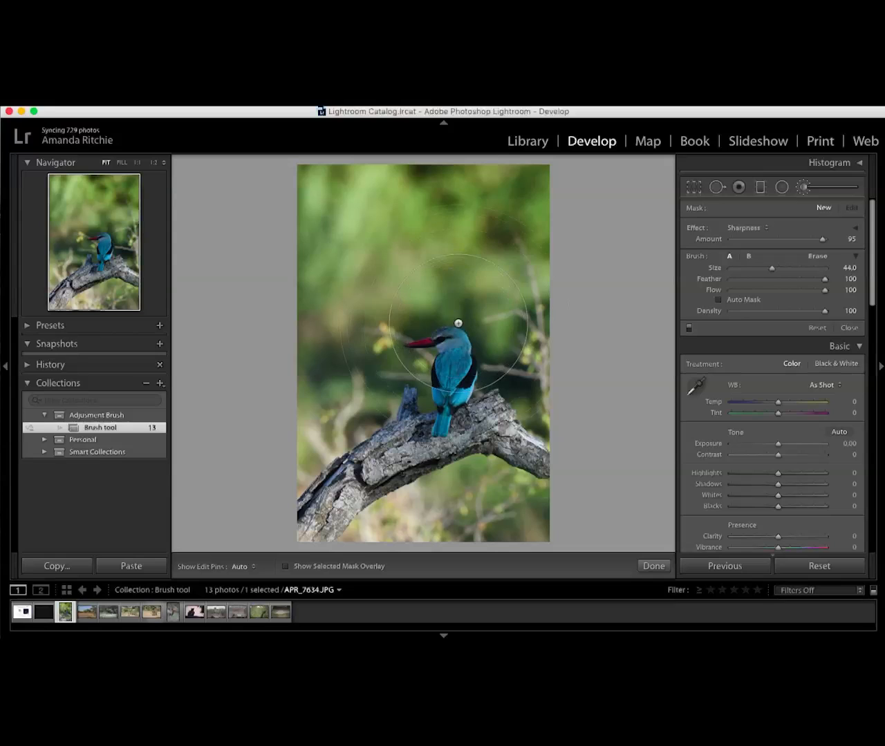
scroll(458, 323, down, 12)
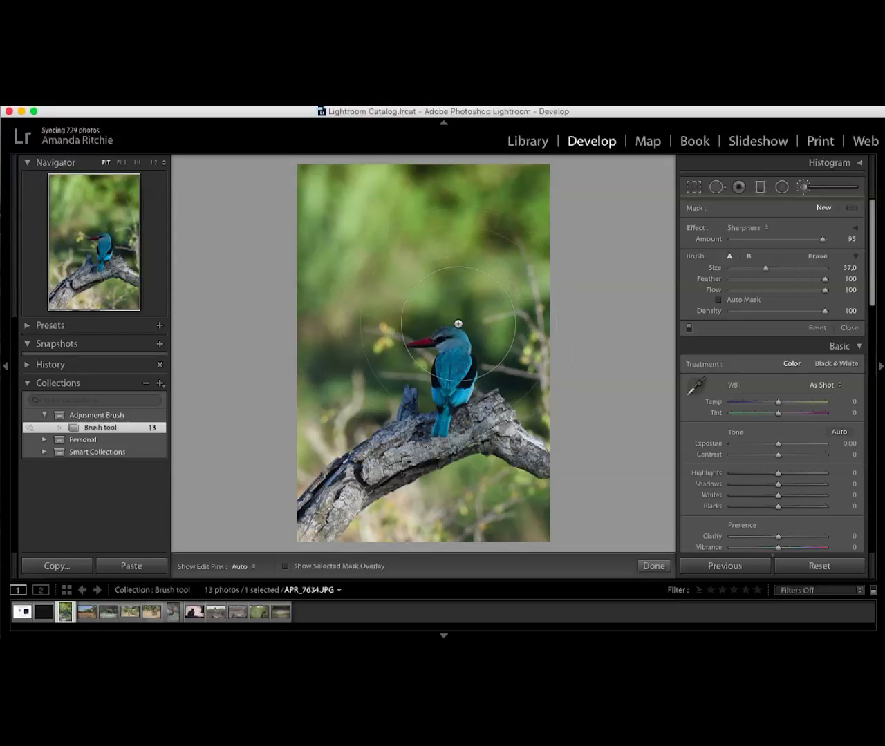
scroll(442, 283, down, 2)
scroll(445, 288, down, 2)
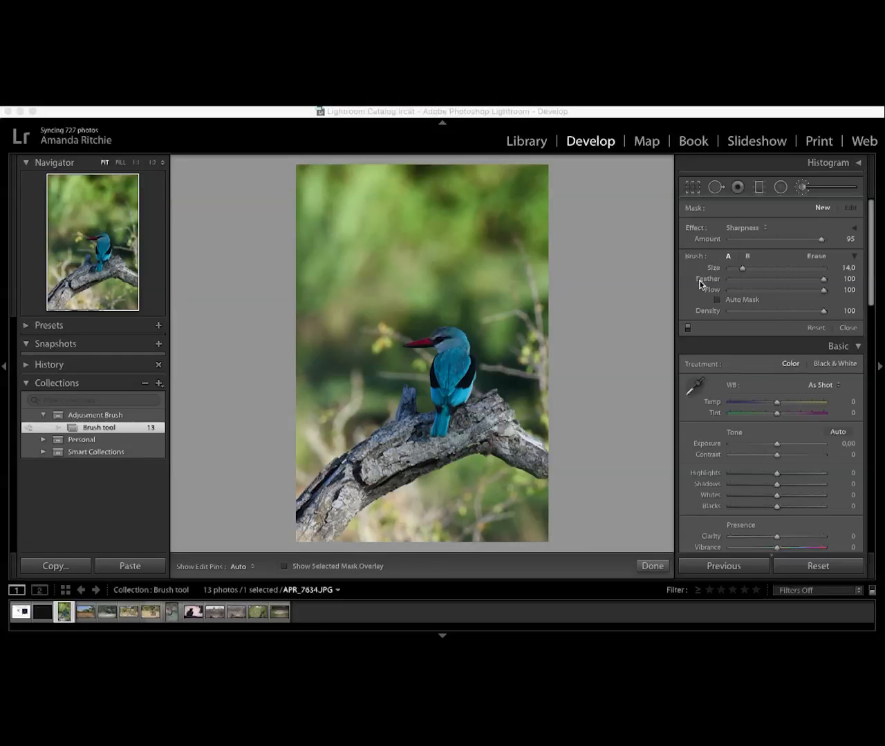
Switch to the black Brush tool.jpg chart and set the brush effect to Temp -100, Saturation 100, Sharpness 6 and Exposure 4.00.
click(46, 614)
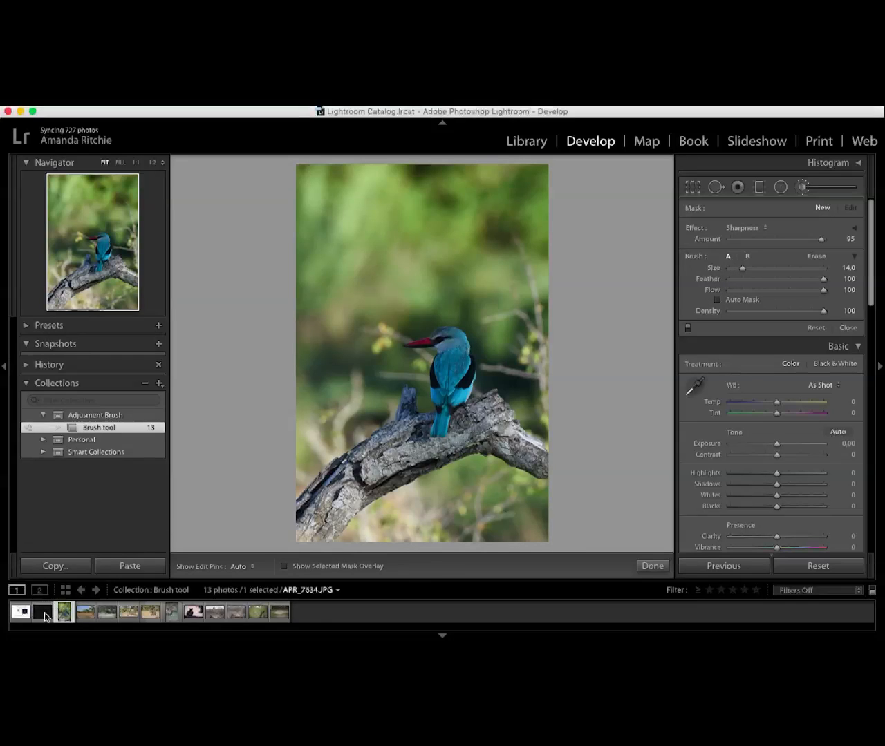
click(855, 231)
drag(779, 240, 701, 247)
mouse_move(776, 367)
mouse_down()
mouse_move(850, 367)
mouse_move(780, 389)
mouse_up()
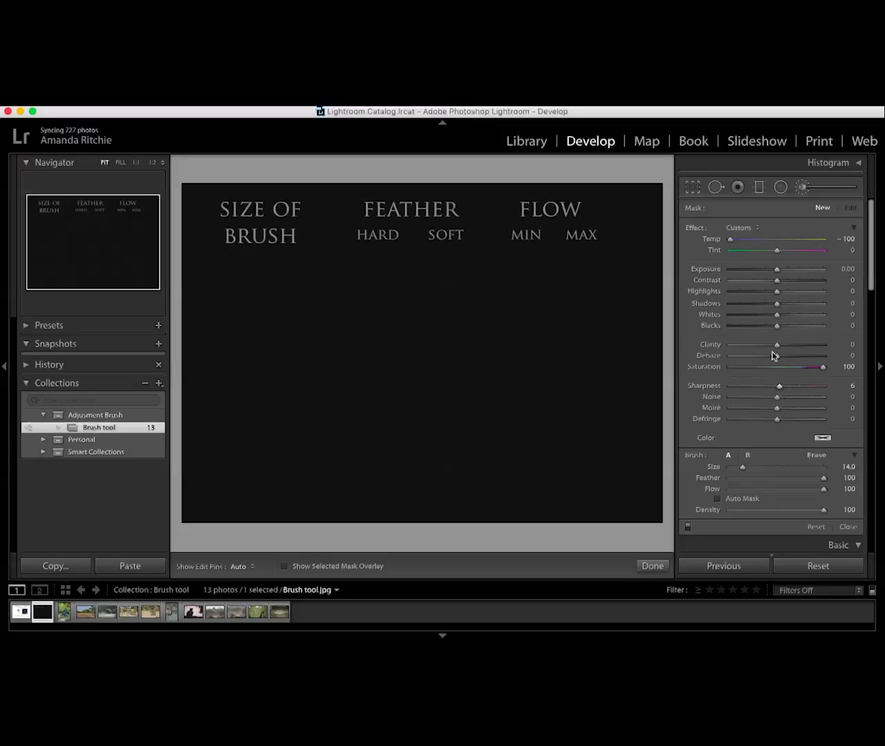
drag(776, 270, 868, 272)
Paint three vertical strokes of increasing width under SIZE OF BRUSH, from brush size 4 up to 16, with edit pins hidden while painting.
scroll(228, 273, down, 5)
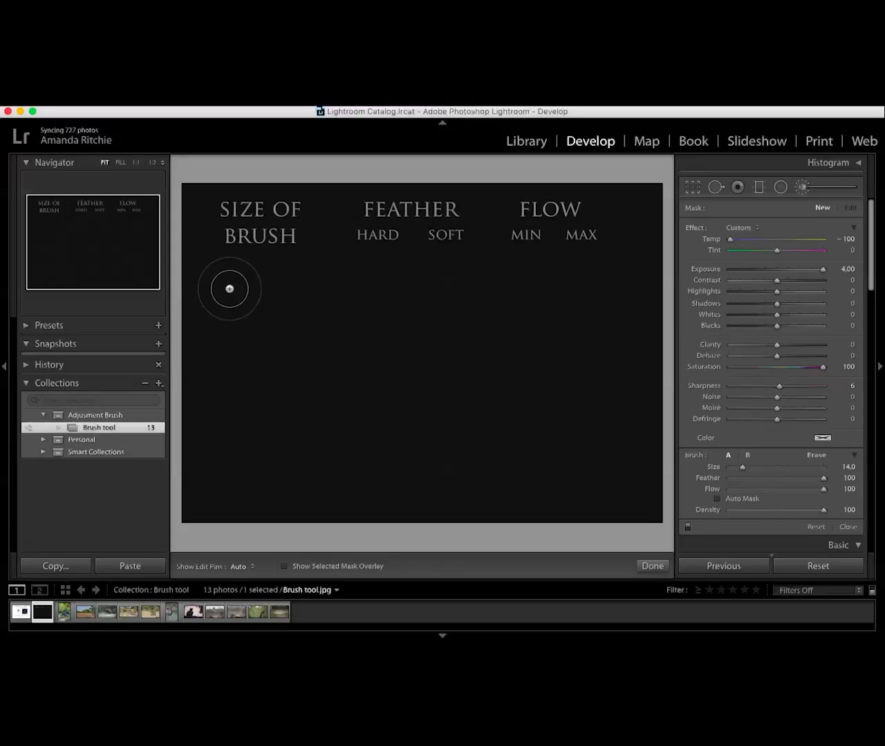
scroll(226, 282, down, 4)
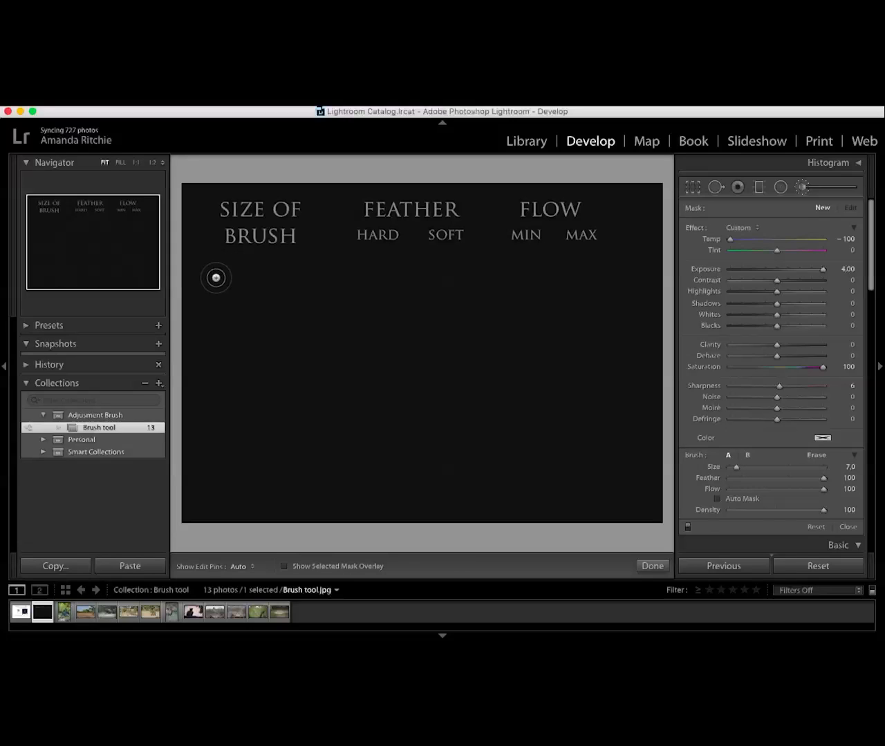
key(h)
drag(207, 258, 202, 474)
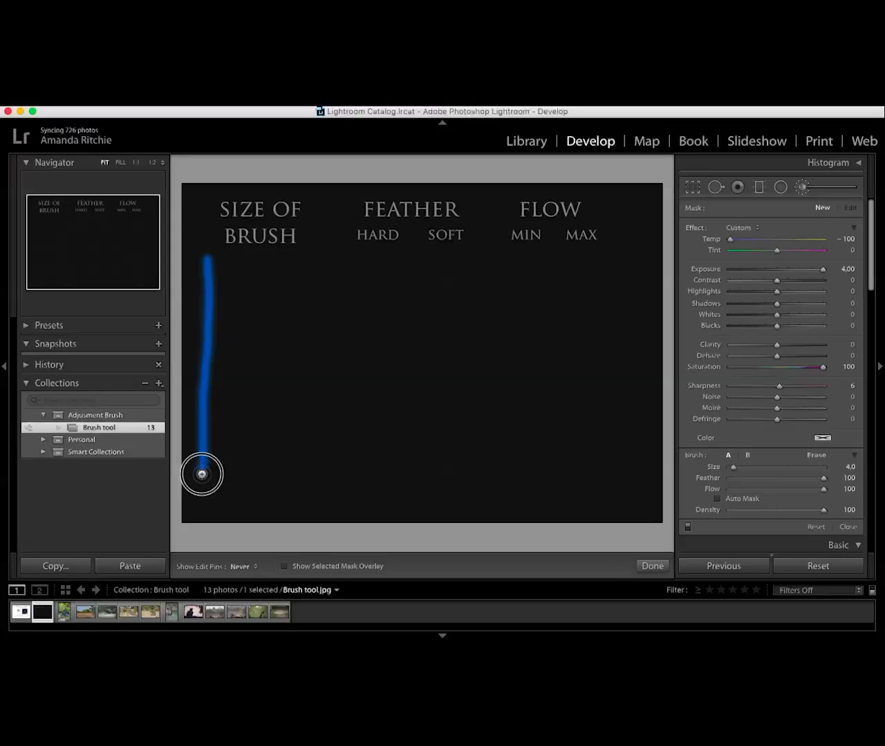
scroll(245, 268, up, 5)
drag(243, 262, 239, 461)
key(h)
scroll(293, 279, up, 5)
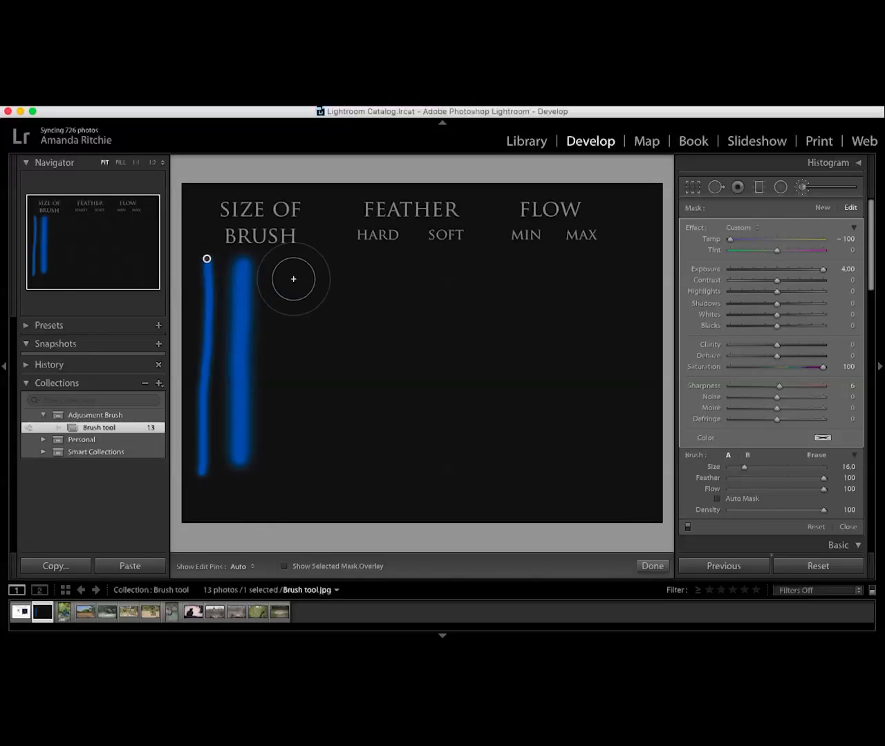
key(h)
drag(294, 270, 294, 478)
key(h)
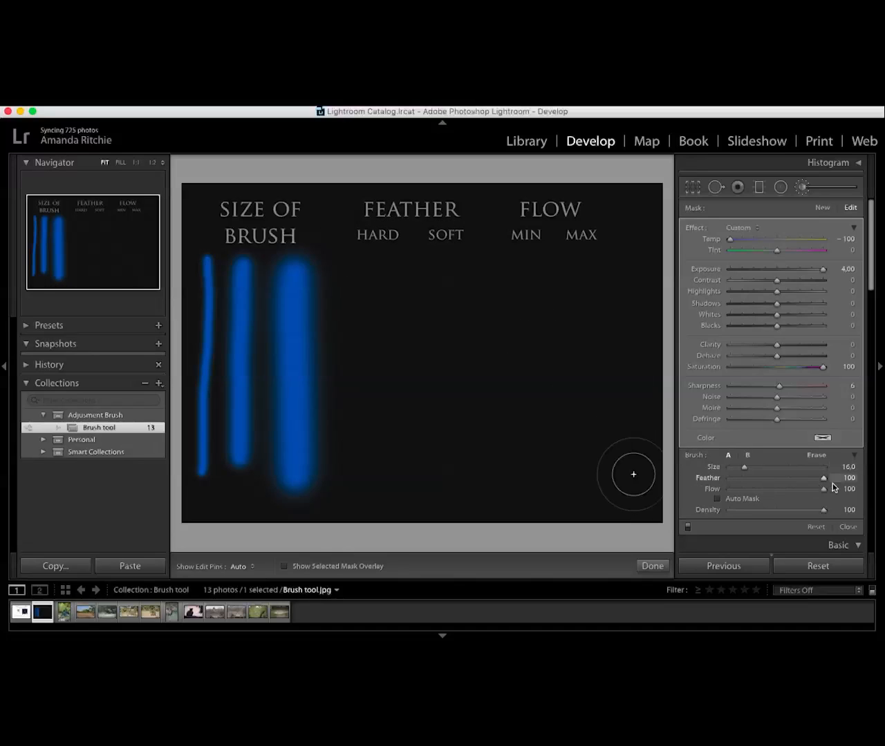
Set the brush Feather to 0 and size to 11, and paint a vertical hard-edged stroke under HARD.
mouse_move(826, 483)
mouse_down()
mouse_move(726, 476)
mouse_move(814, 481)
mouse_move(730, 483)
mouse_up()
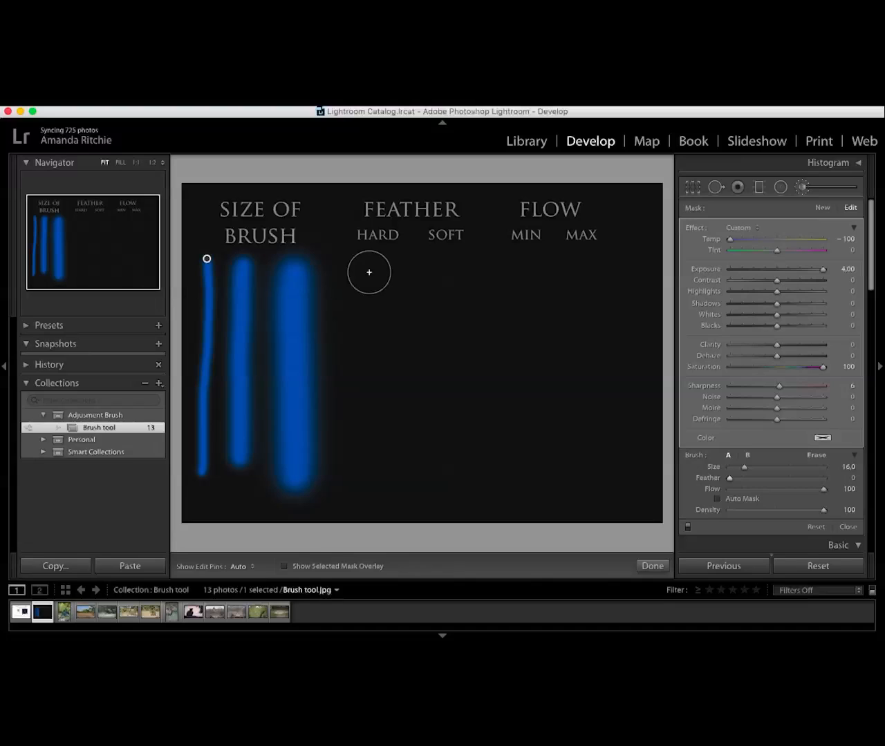
scroll(376, 271, down, 3)
key(h)
drag(374, 265, 367, 474)
key(h)
Set the brush Feather to 94 and size to 14, and paint a vertical soft-edged stroke under SOFT.
drag(729, 479, 818, 482)
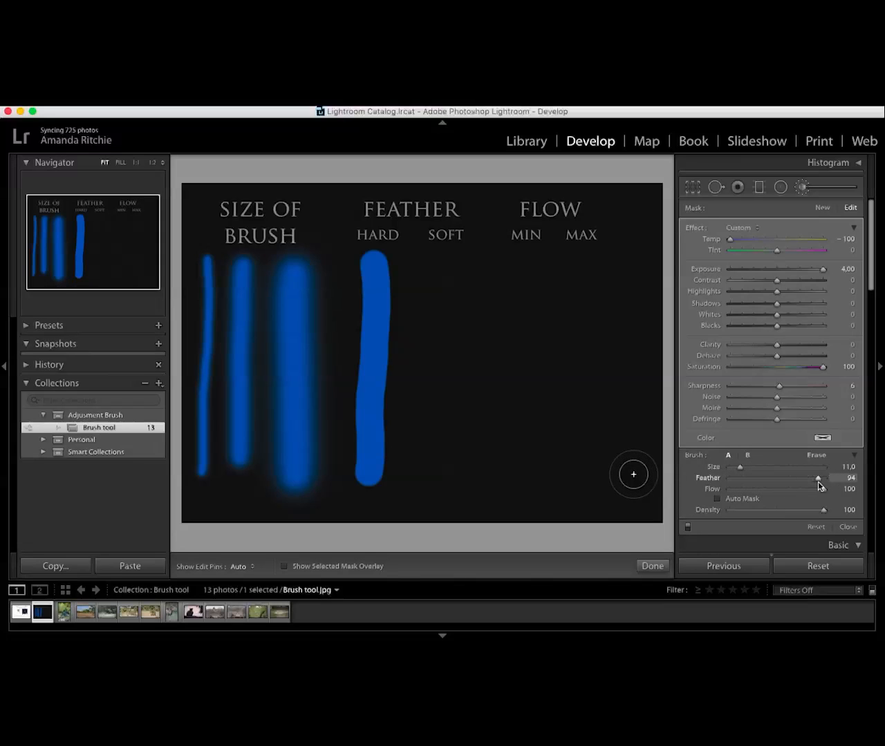
key(])
key(])
key(])
drag(445, 275, 456, 458)
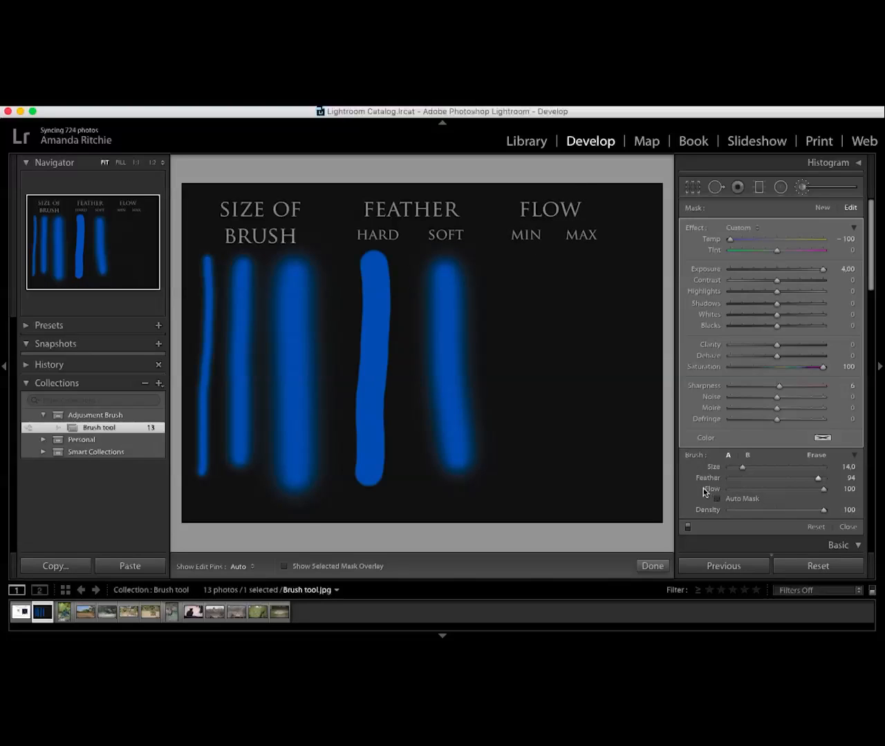
Lower the brush Flow to 10 and the size to 9, and paint a faint vertical stroke under MIN.
drag(824, 489, 738, 492)
key([)
key([)
key([)
key([)
mouse_move(530, 271)
mouse_down()
mouse_move(533, 484)
mouse_move(539, 359)
mouse_move(525, 270)
mouse_move(524, 483)
mouse_move(529, 298)
mouse_move(535, 325)
mouse_move(524, 273)
mouse_move(540, 338)
mouse_move(532, 332)
mouse_move(529, 349)
mouse_move(539, 387)
mouse_move(524, 271)
mouse_move(543, 415)
mouse_move(531, 387)
mouse_up()
key(h)
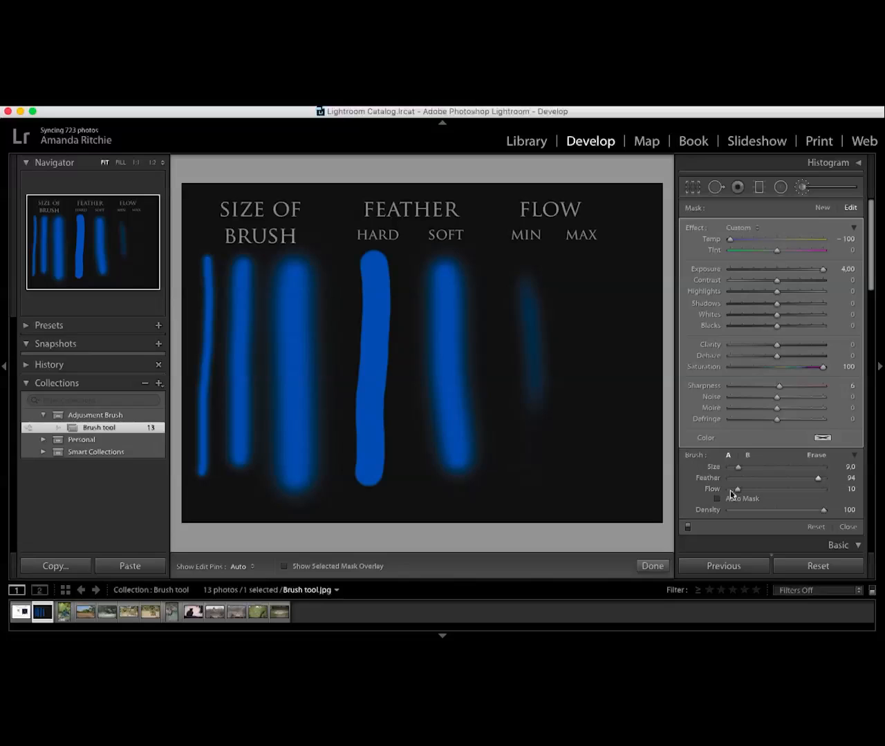
Paint a vertical stroke under MAX with Flow 88 and size 11, and a second one beside it with Flow 100.
drag(738, 492, 813, 490)
scroll(585, 278, up, 2)
drag(584, 269, 590, 463)
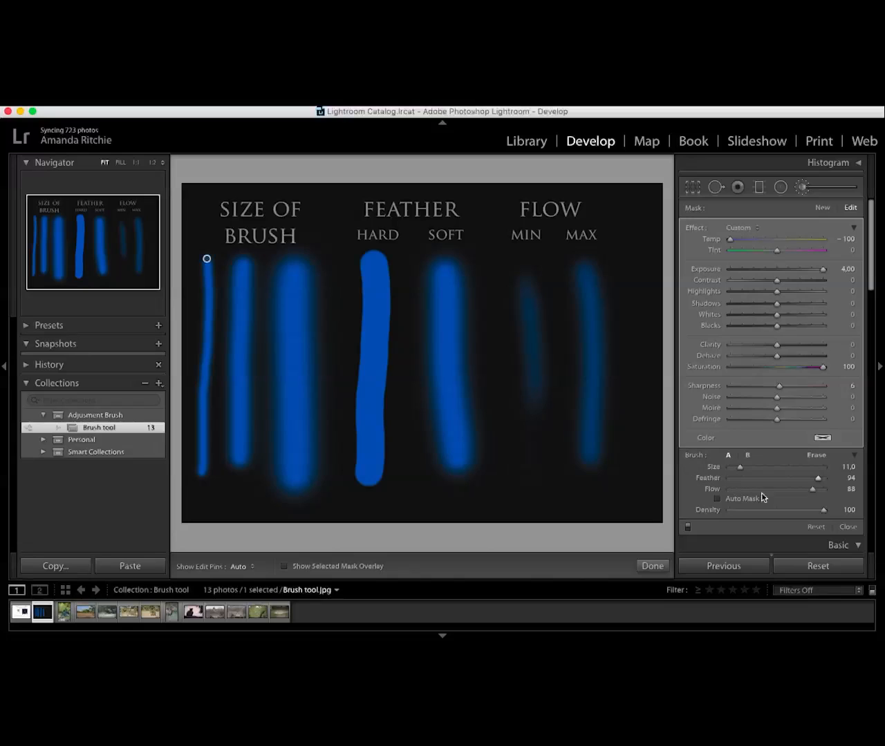
drag(812, 491, 824, 492)
drag(608, 270, 620, 463)
key(h)
key(h)
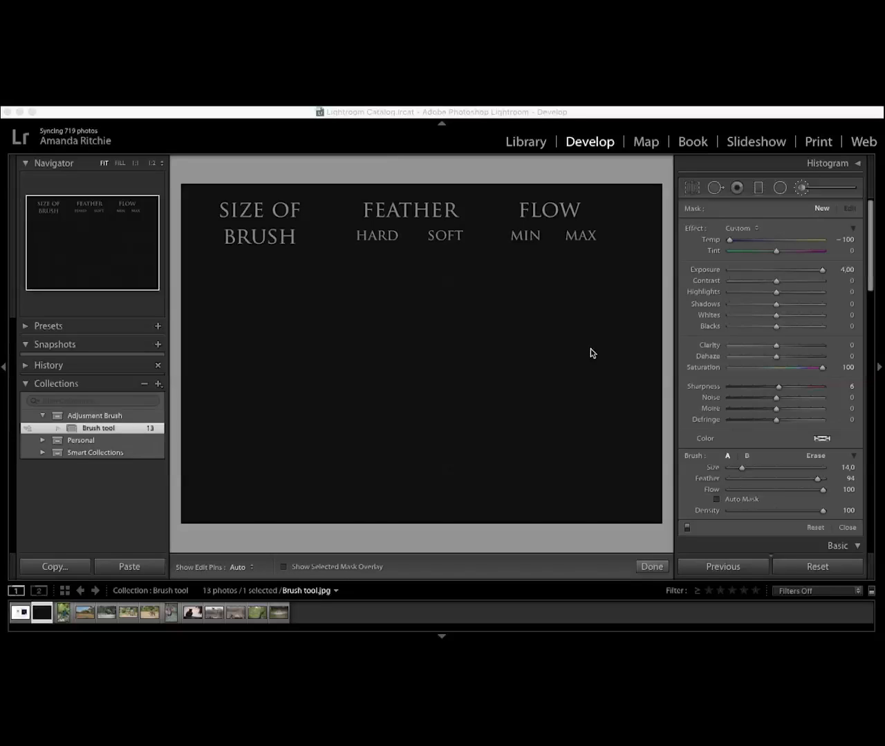
Change the brush effect to Temp -1, Saturation 3, Exposure 0.01 and Sharpness 100.
drag(729, 240, 775, 239)
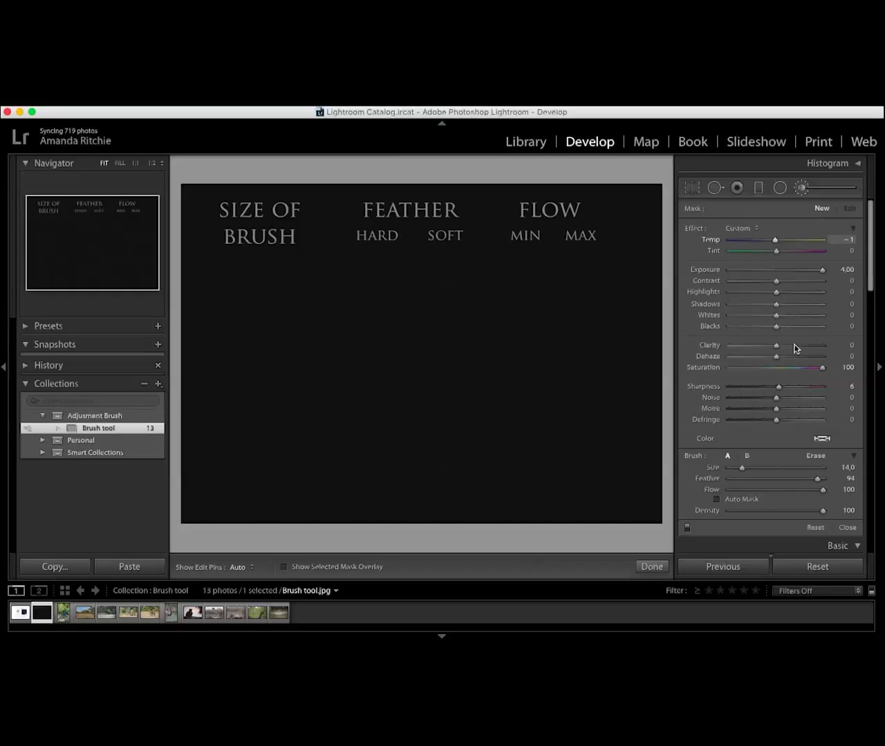
drag(822, 367, 776, 367)
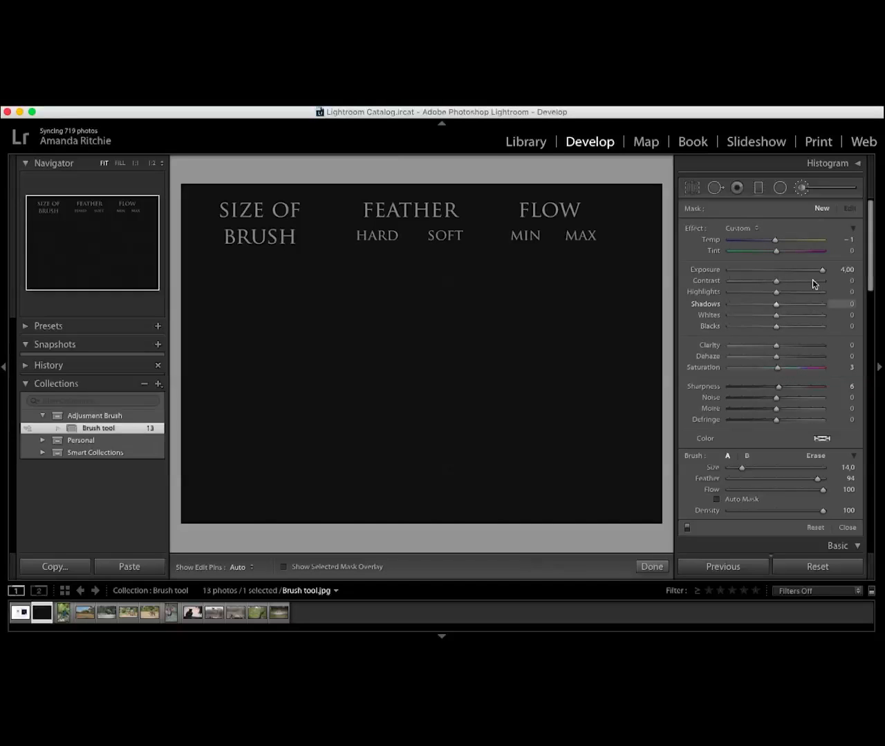
drag(822, 270, 776, 273)
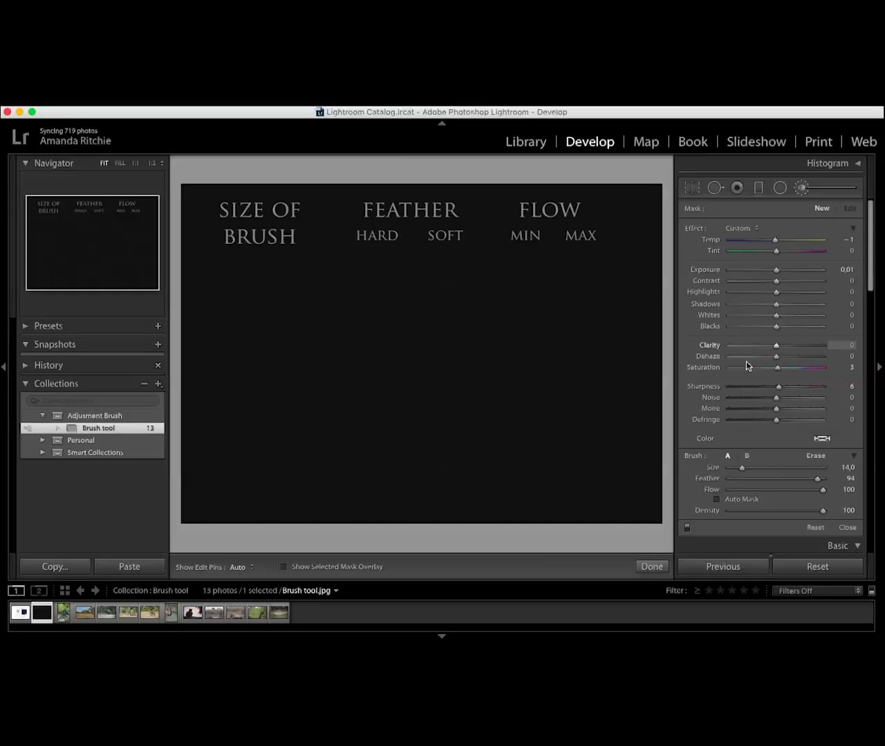
drag(815, 391, 826, 389)
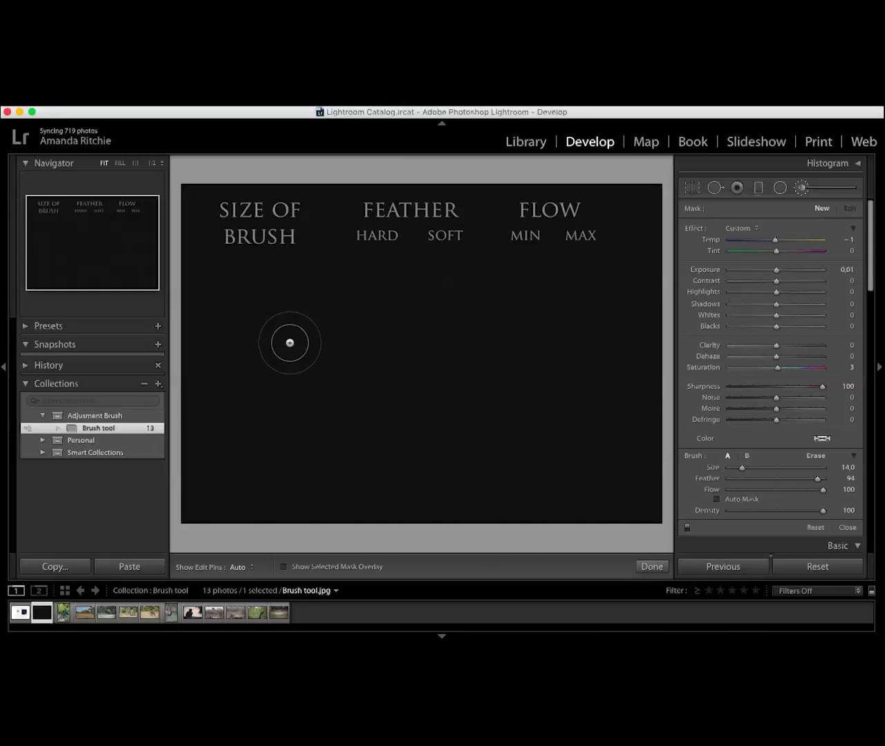
Paint a large sharpening mask below the chart headings with its overlay shown, trying and undoing one extra stroke in the mask's left gap.
mouse_move(327, 313)
mouse_down()
mouse_move(398, 370)
mouse_move(443, 352)
mouse_move(501, 360)
mouse_move(381, 392)
mouse_move(315, 354)
mouse_move(255, 371)
mouse_move(255, 408)
mouse_move(492, 414)
mouse_up()
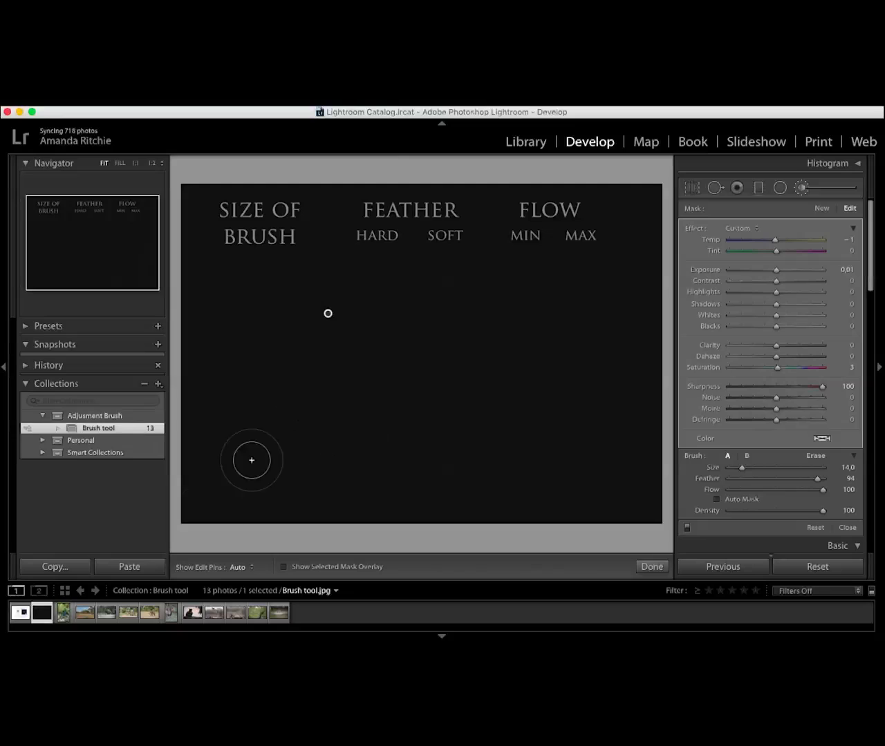
click(283, 568)
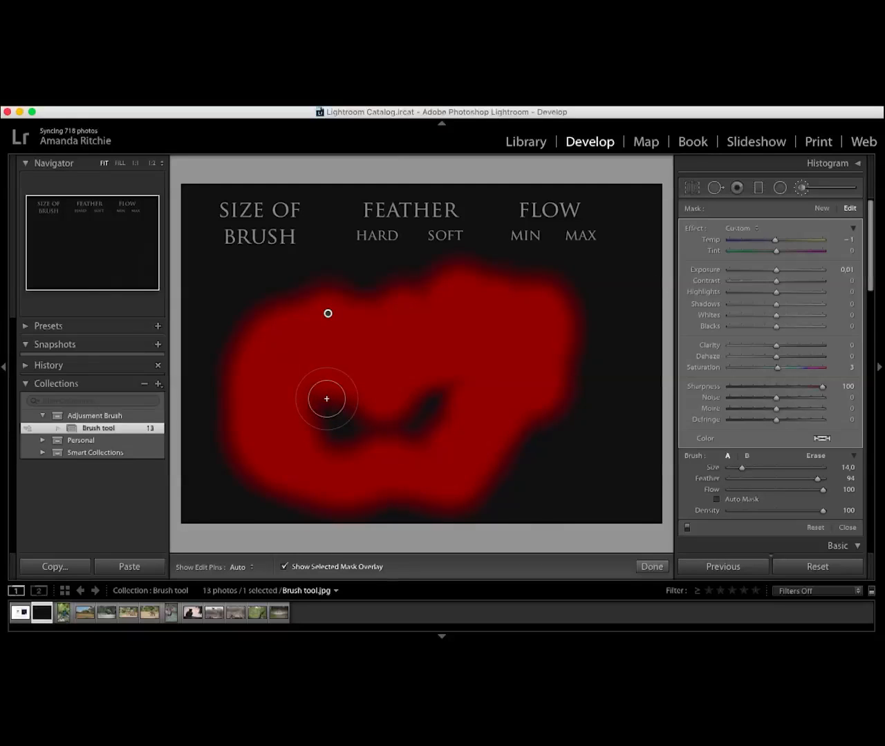
drag(326, 398, 336, 422)
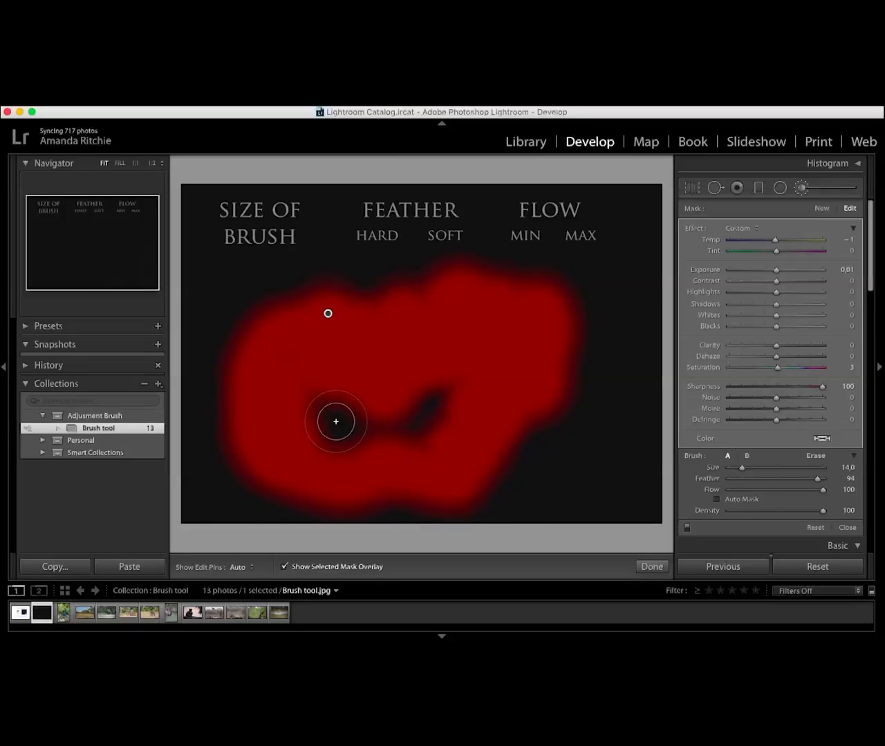
key(ctrl+z)
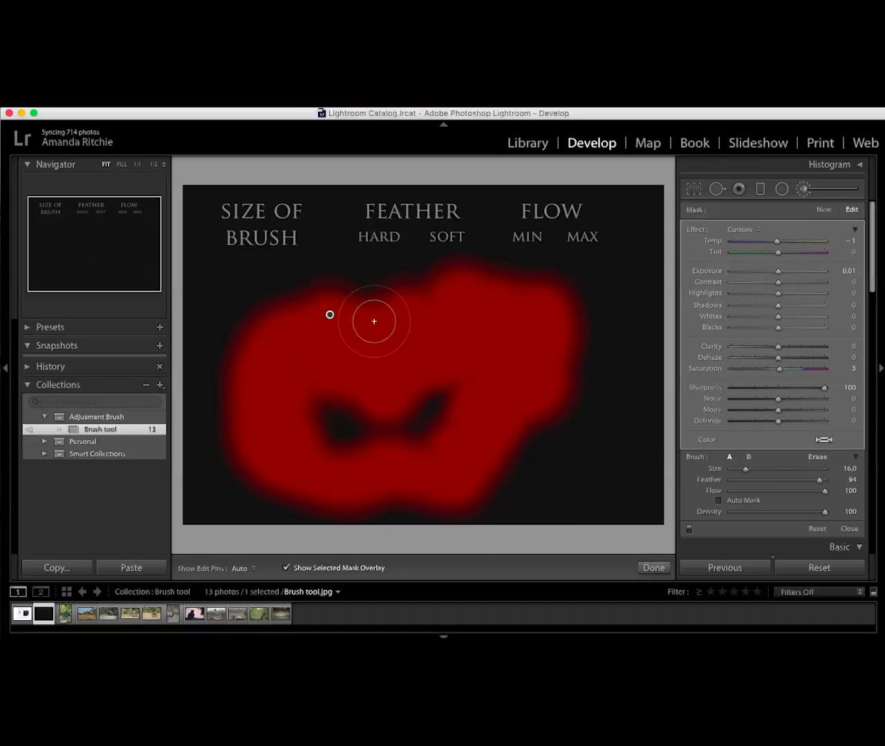
Erase a horizontal band inside the sharpening mask and trim its outer edges, and paint a separate patch near the image's lower-right corner.
key(alt)
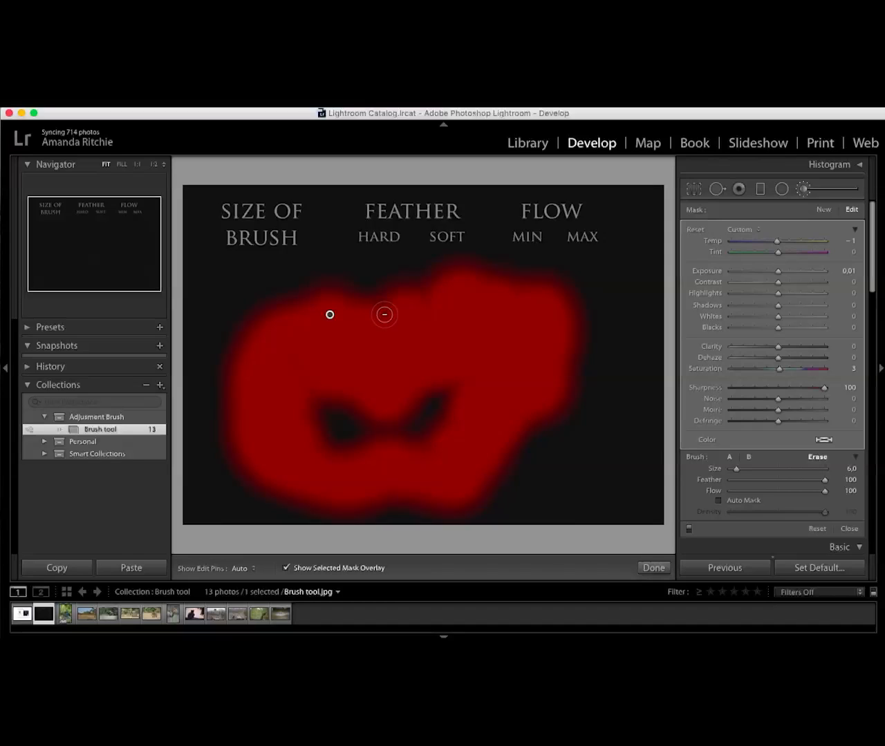
mouse_move(305, 359)
mouse_down()
mouse_move(492, 358)
mouse_move(492, 343)
mouse_move(312, 341)
mouse_up()
mouse_move(389, 344)
mouse_down()
mouse_move(480, 346)
mouse_move(429, 340)
mouse_up()
mouse_move(490, 276)
mouse_down()
mouse_move(570, 324)
mouse_move(558, 401)
mouse_move(565, 292)
mouse_move(579, 353)
mouse_move(548, 290)
mouse_move(471, 267)
mouse_move(329, 270)
mouse_move(305, 280)
mouse_up()
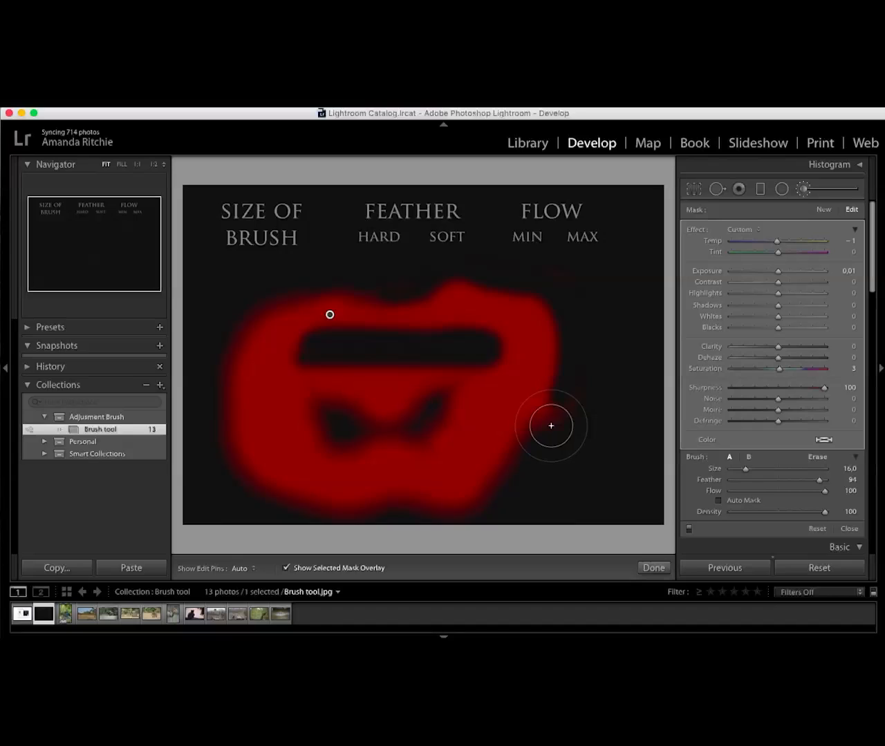
drag(602, 460, 610, 438)
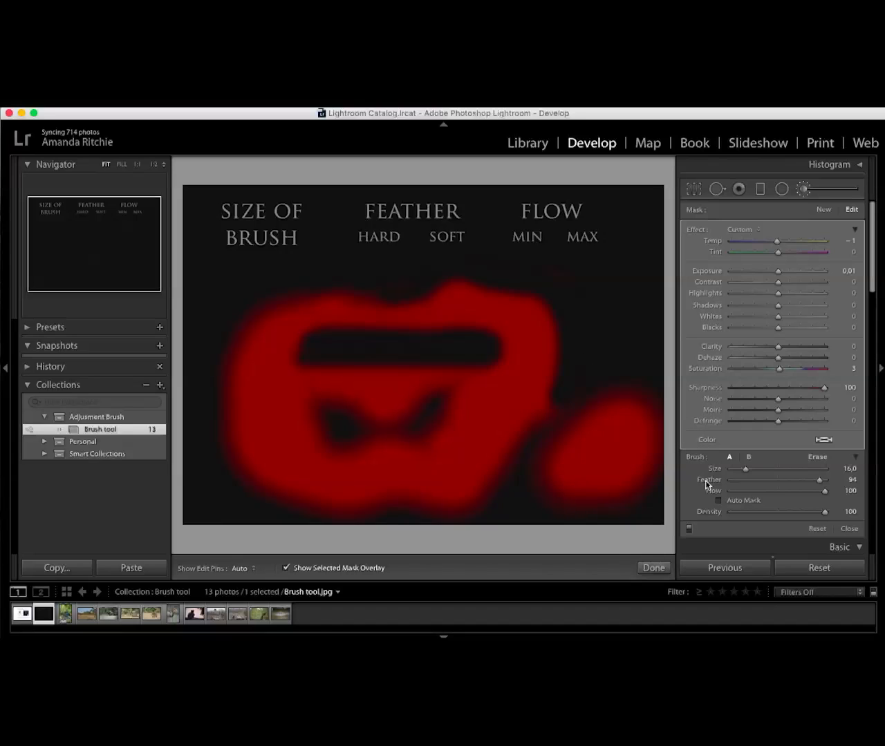
Lower the eraser's Feather to 30 and erase a harder-edged diagonal stroke through the lower-right part of the large mask.
key(alt)
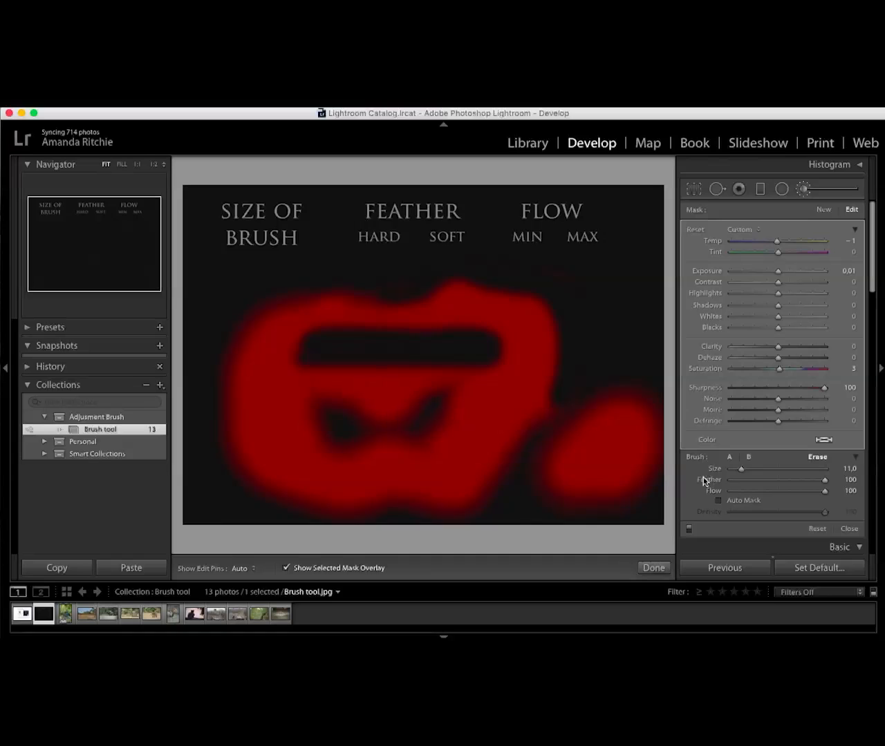
drag(824, 479, 758, 481)
key(h)
drag(456, 458, 517, 397)
key(h)
Lower the eraser's Flow to 9 and erase faintly over the lower-right edge of the mask.
drag(825, 490, 738, 491)
key(h)
mouse_move(506, 464)
mouse_down()
mouse_move(479, 508)
mouse_move(519, 430)
mouse_move(541, 434)
mouse_move(557, 419)
mouse_move(553, 411)
mouse_move(503, 488)
mouse_move(530, 441)
mouse_move(519, 462)
mouse_up()
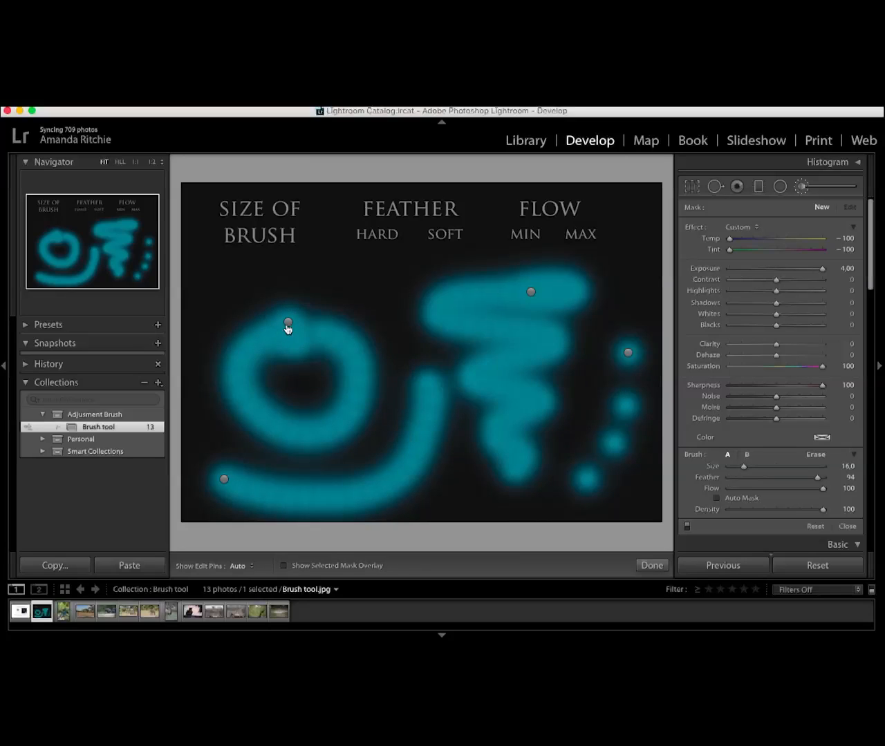
Select the adjustment of the long curved stroke under the ring and adjust its Tint and Exposure.
mouse_move(289, 325)
click(225, 479)
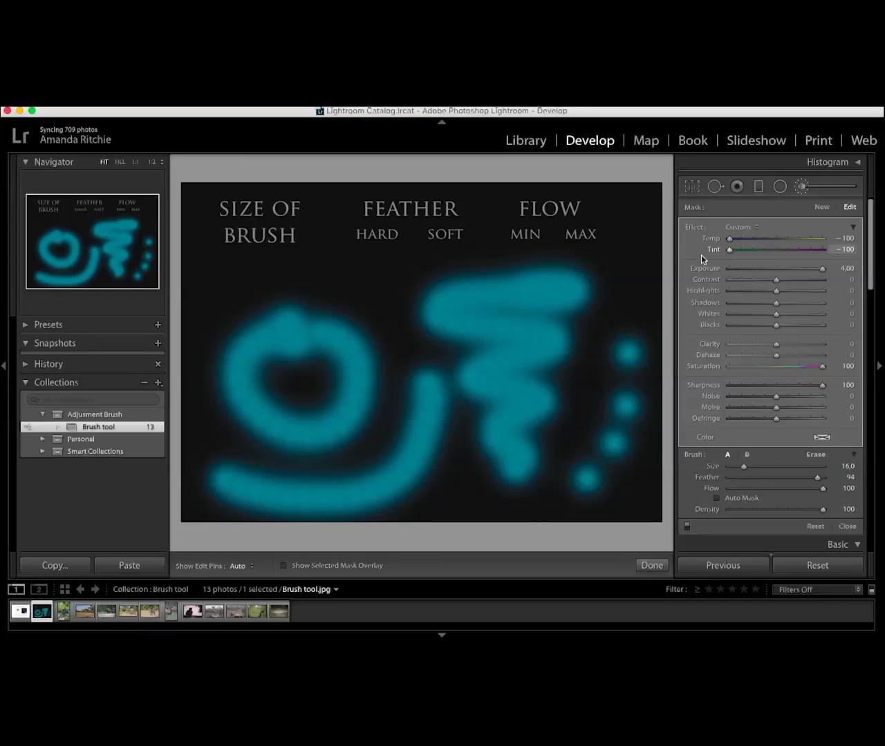
mouse_move(729, 255)
mouse_down()
mouse_move(841, 249)
mouse_move(702, 252)
mouse_move(736, 252)
mouse_up()
mouse_move(822, 268)
mouse_down()
mouse_move(699, 271)
mouse_move(837, 271)
mouse_up()
Adjust the ring's Temp, ending at -100, and raise Blacks to 100 for the adjustment of the four dots.
click(288, 323)
mouse_move(729, 239)
mouse_down()
mouse_move(869, 242)
mouse_move(681, 243)
mouse_up()
mouse_move(628, 357)
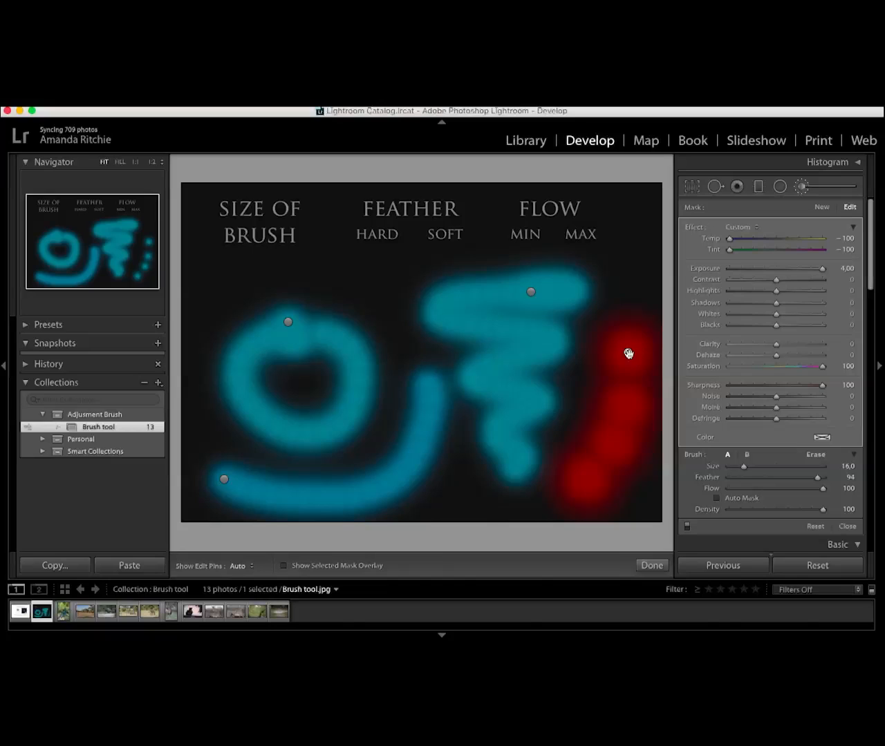
drag(721, 326, 837, 322)
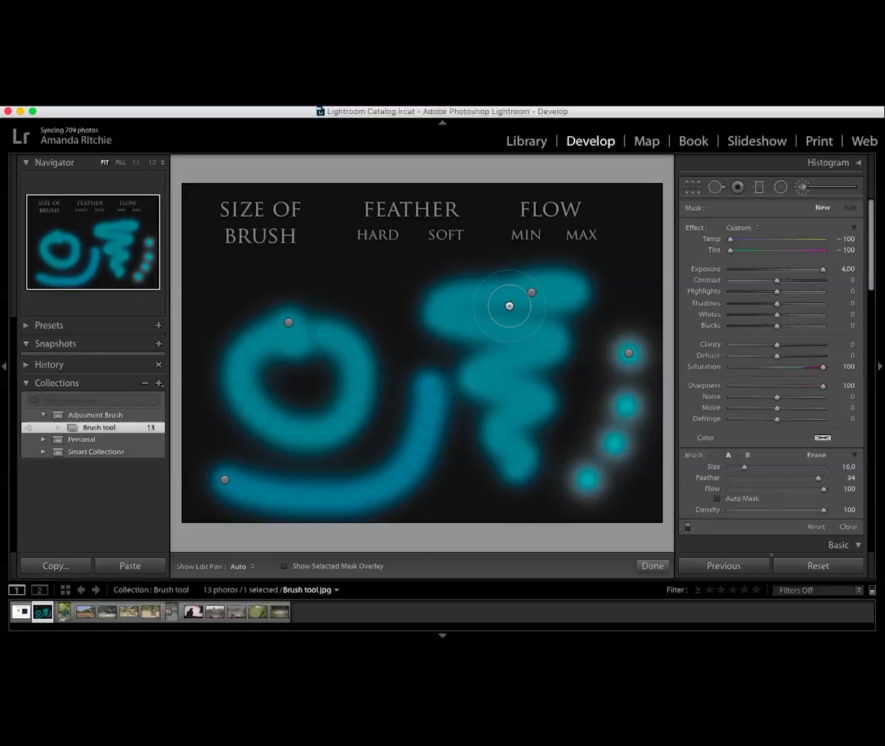
Duplicate the zigzag stroke's brush adjustment three times to intensify its effect.
right_click(531, 295)
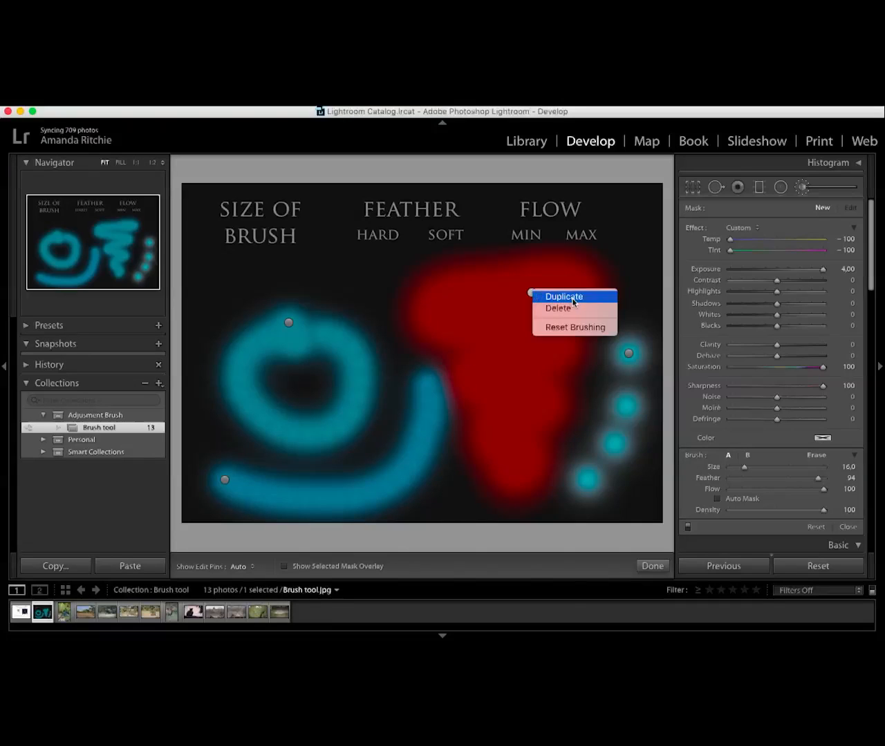
click(561, 298)
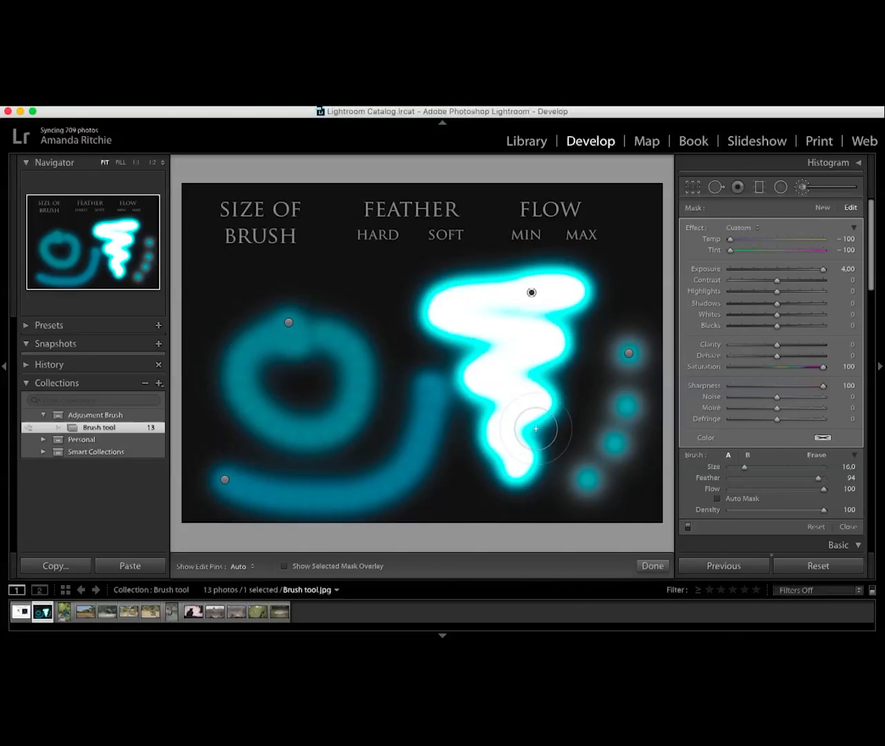
right_click(531, 293)
click(566, 298)
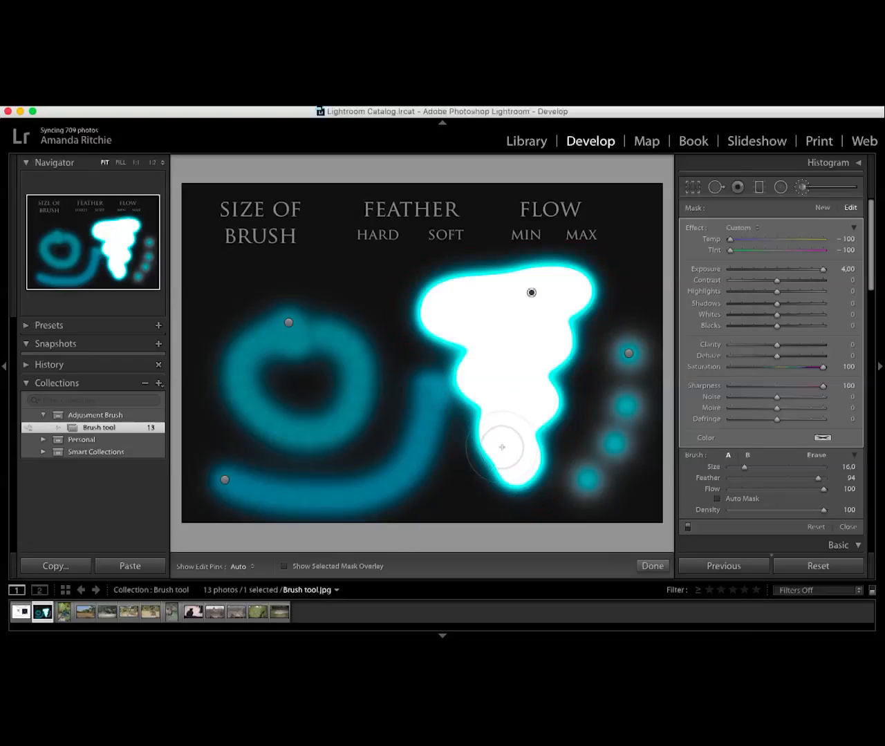
right_click(531, 293)
click(556, 300)
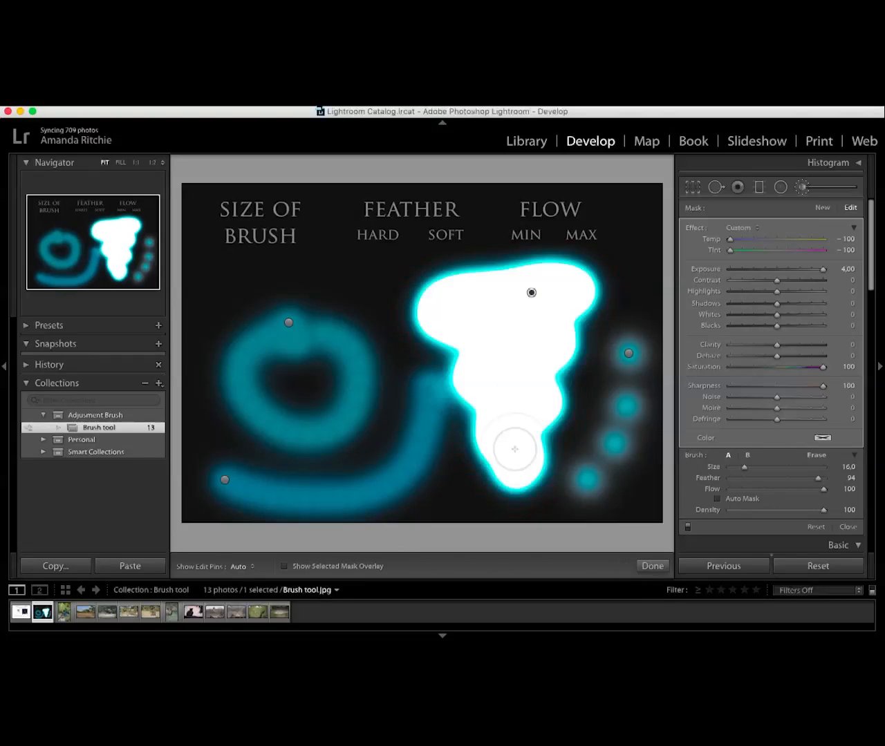
Duplicate the brush adjustment of the four dots once.
click(628, 354)
right_click(628, 353)
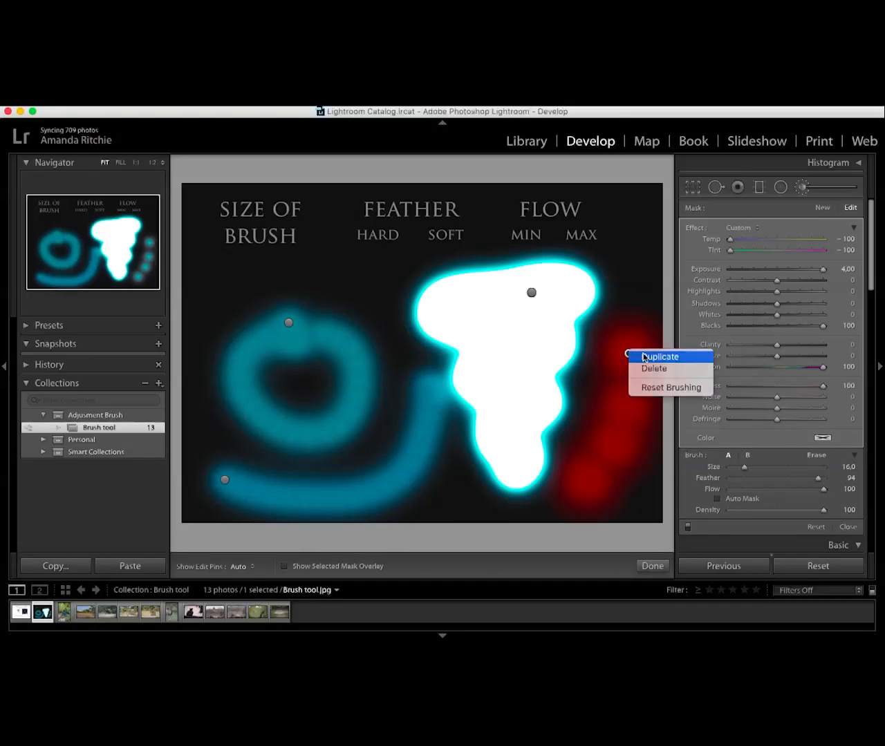
click(647, 357)
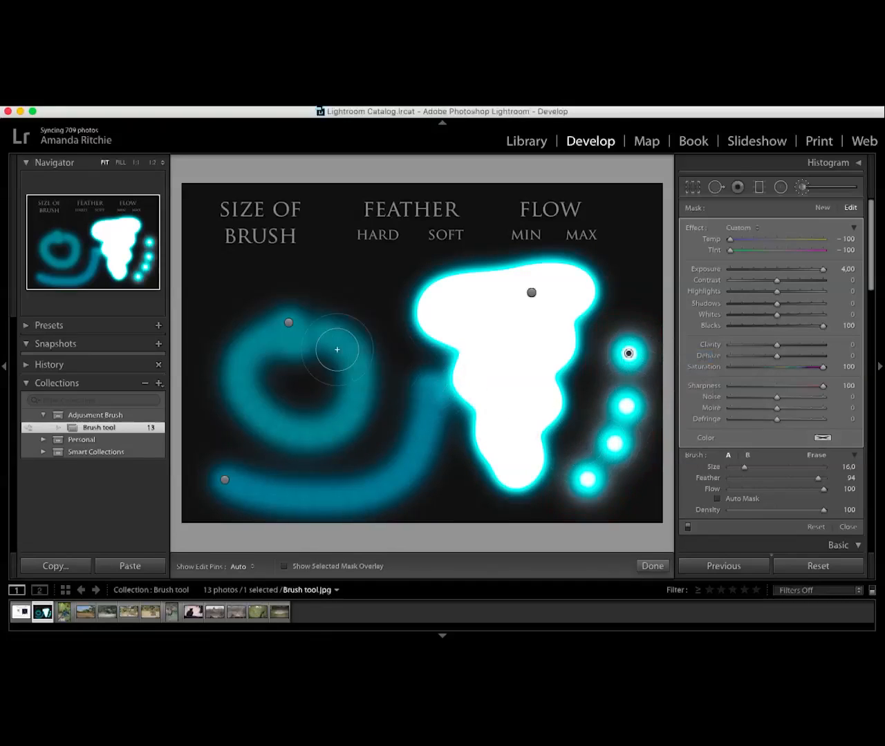
Delete the ring's brush adjustment from the chart.
click(288, 323)
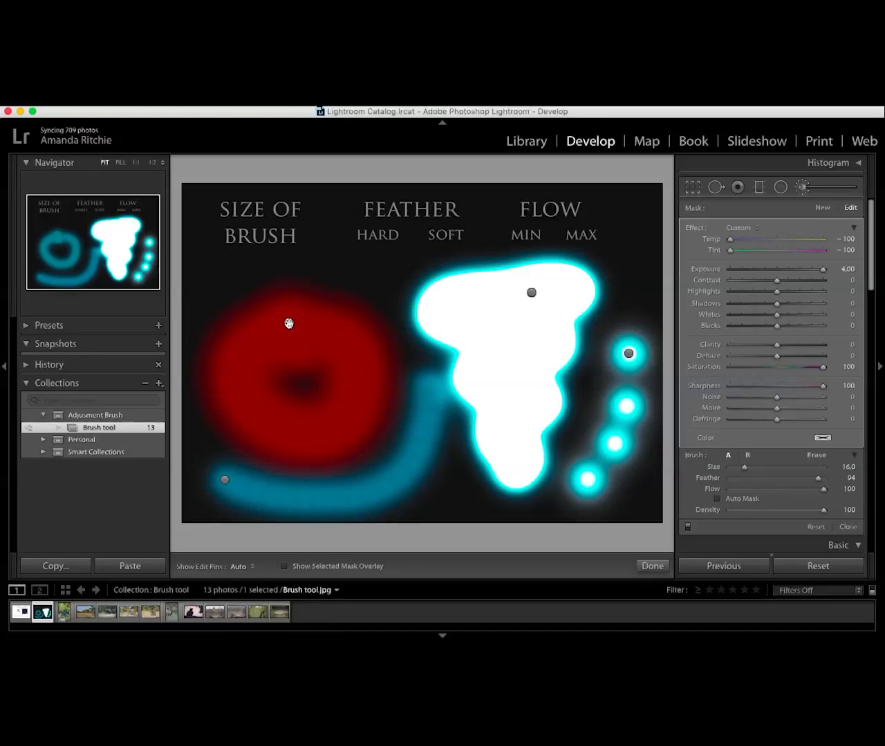
right_click(289, 323)
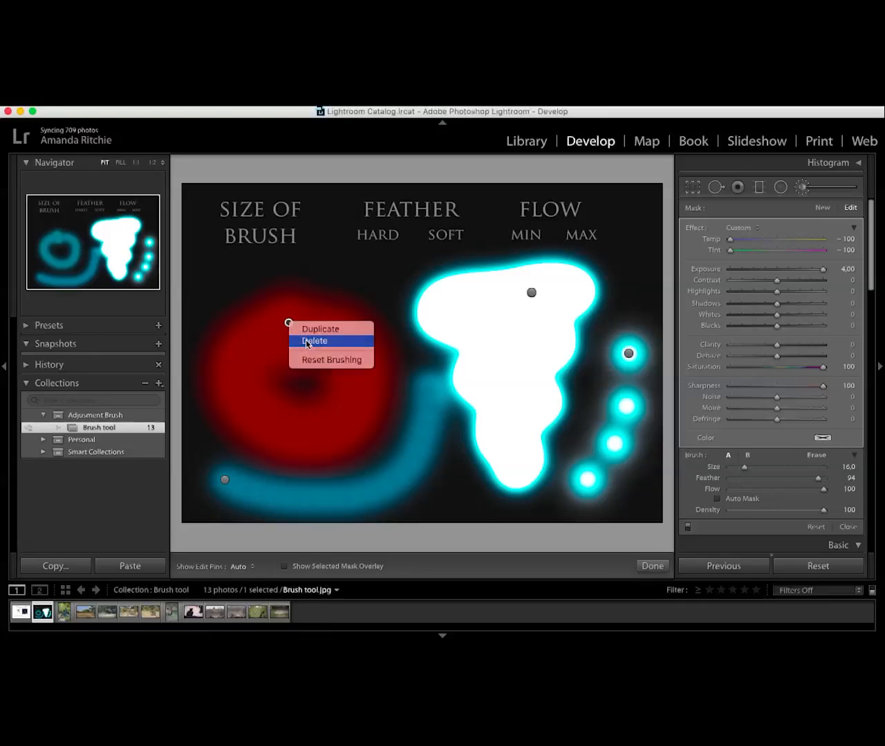
click(306, 341)
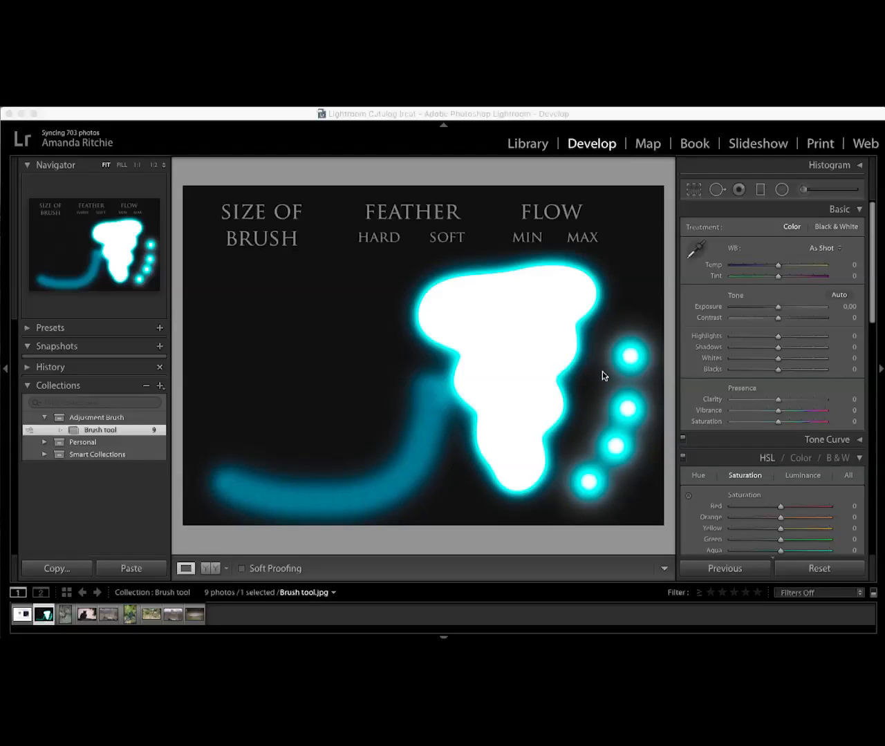
Switch to the lion photo Burning.JPG and activate the Adjustment Brush.
click(65, 619)
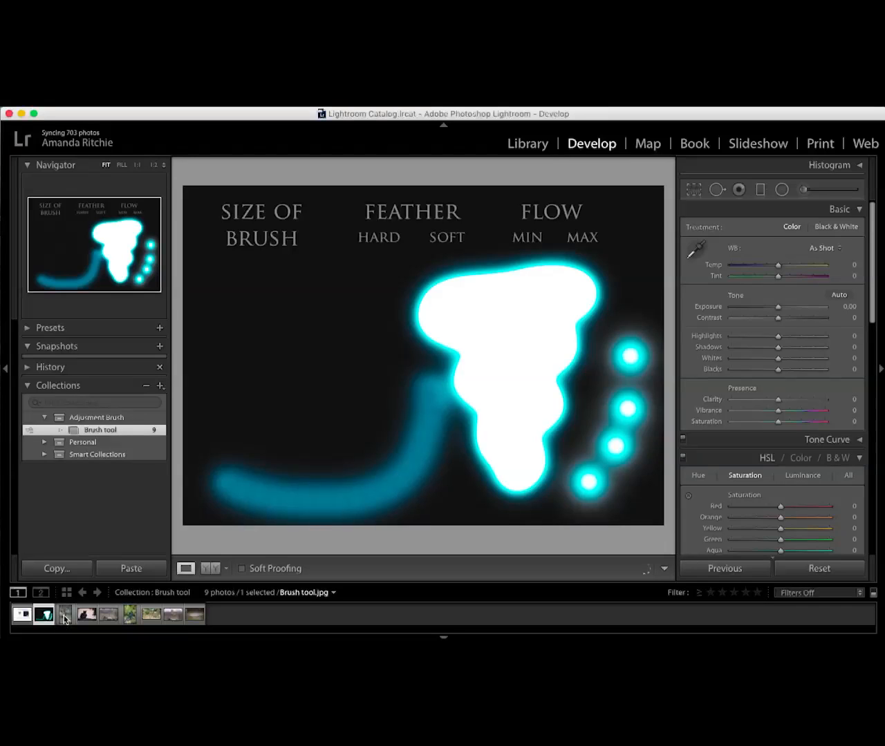
click(64, 619)
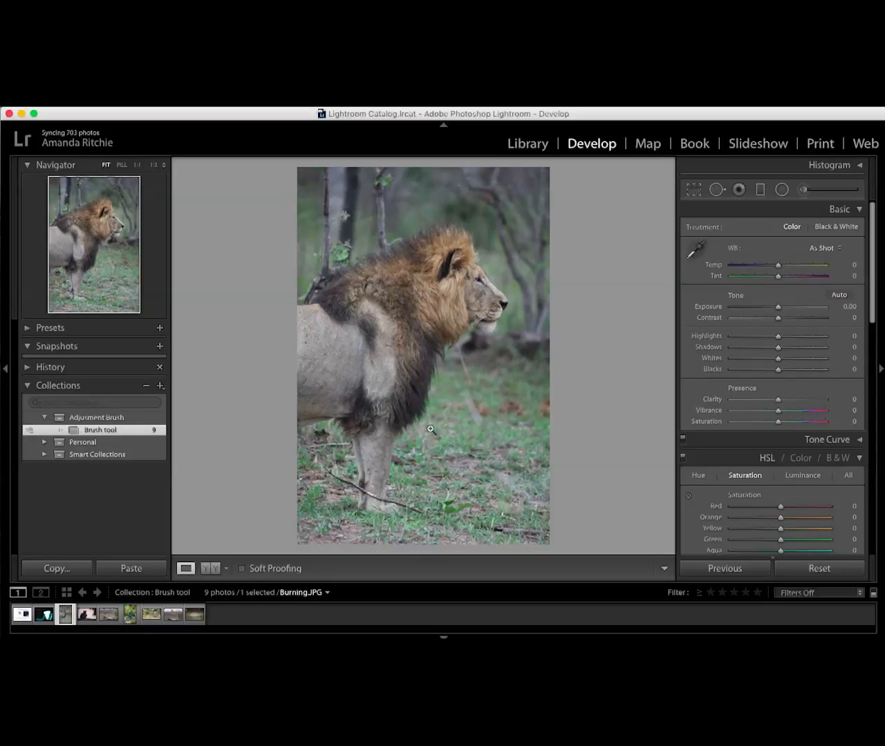
click(803, 191)
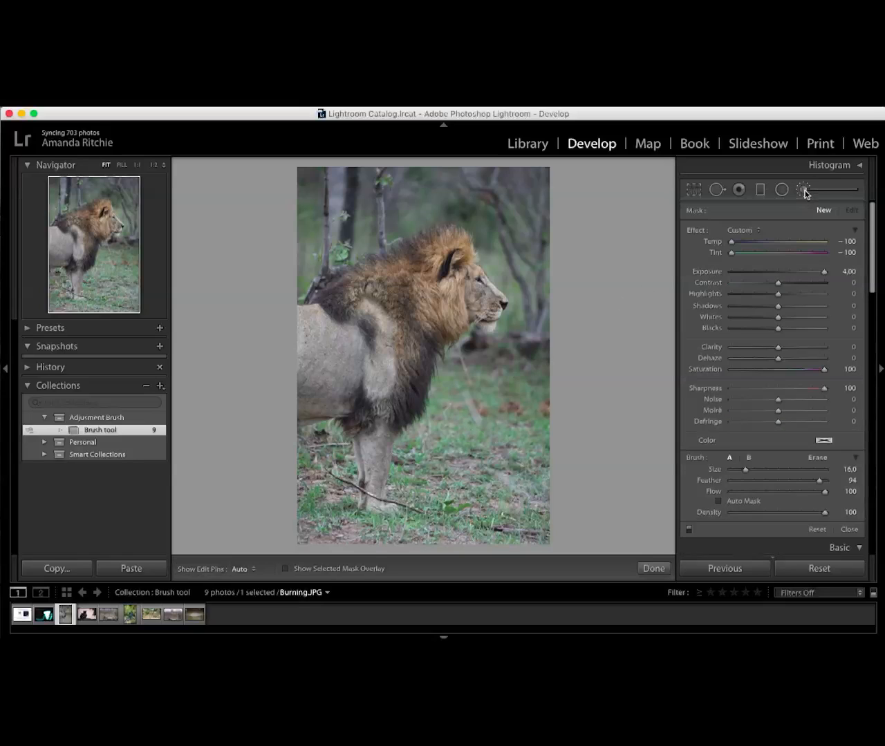
Reset the brush effect's Temp, Tint, Exposure, Saturation and Sharpness to 0.
click(854, 231)
click(754, 232)
click(753, 228)
click(855, 230)
double_click(731, 242)
double_click(732, 254)
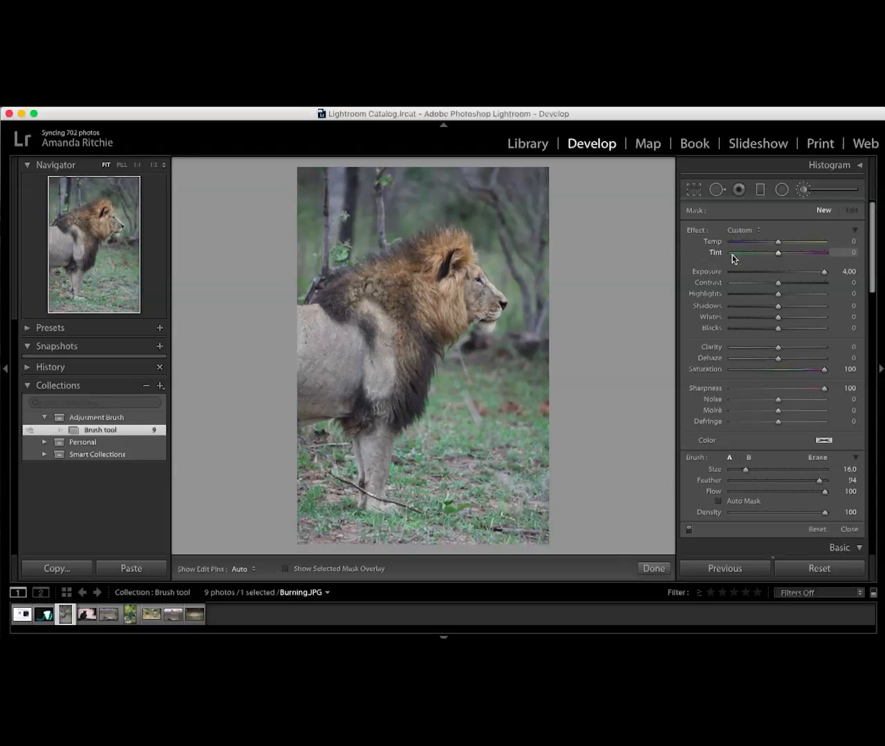
double_click(823, 271)
double_click(824, 369)
double_click(824, 391)
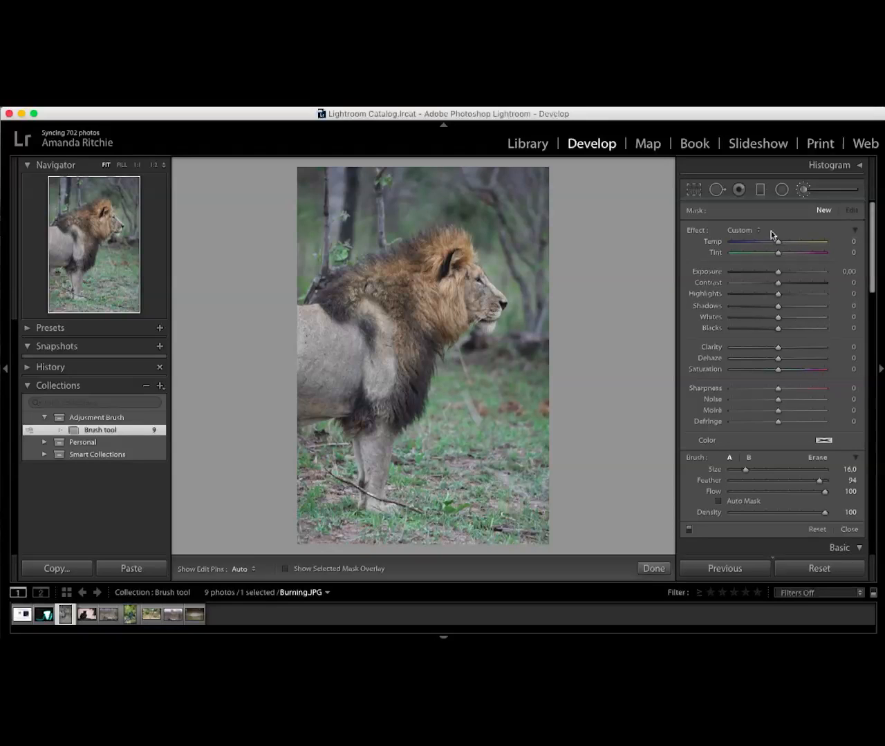
Choose the Burn (Darken) effect preset, check its individual settings, and leave them collapsed to the single Amount setting.
click(855, 233)
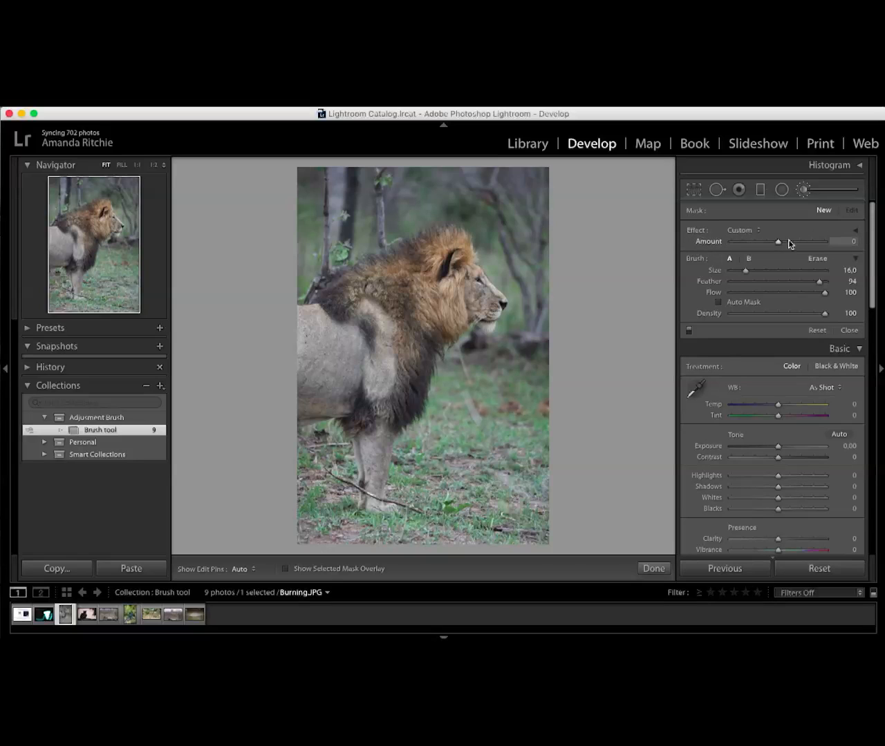
click(756, 232)
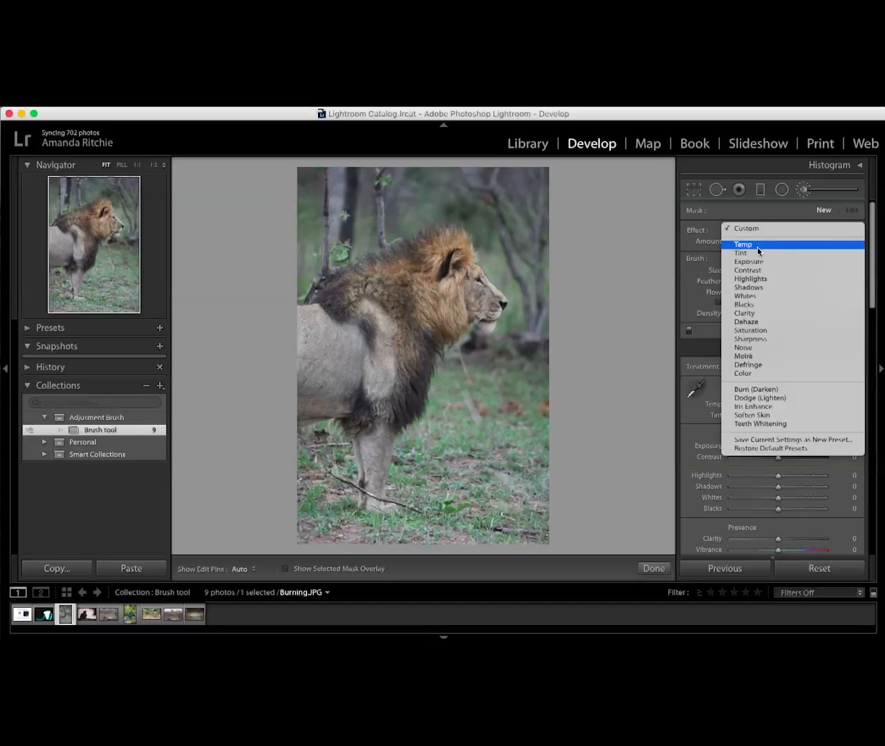
click(761, 389)
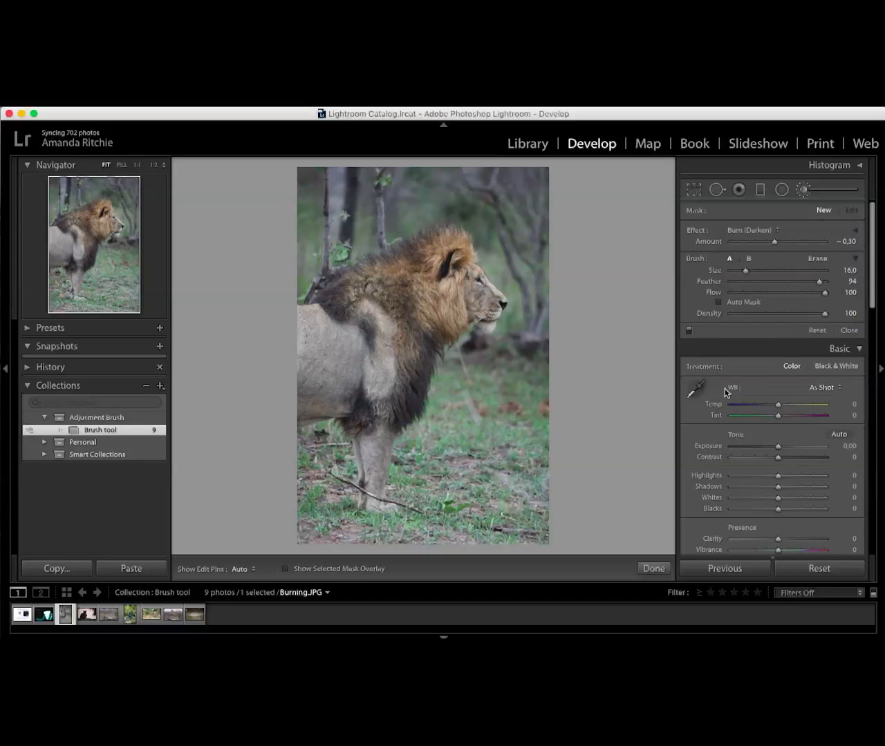
click(853, 230)
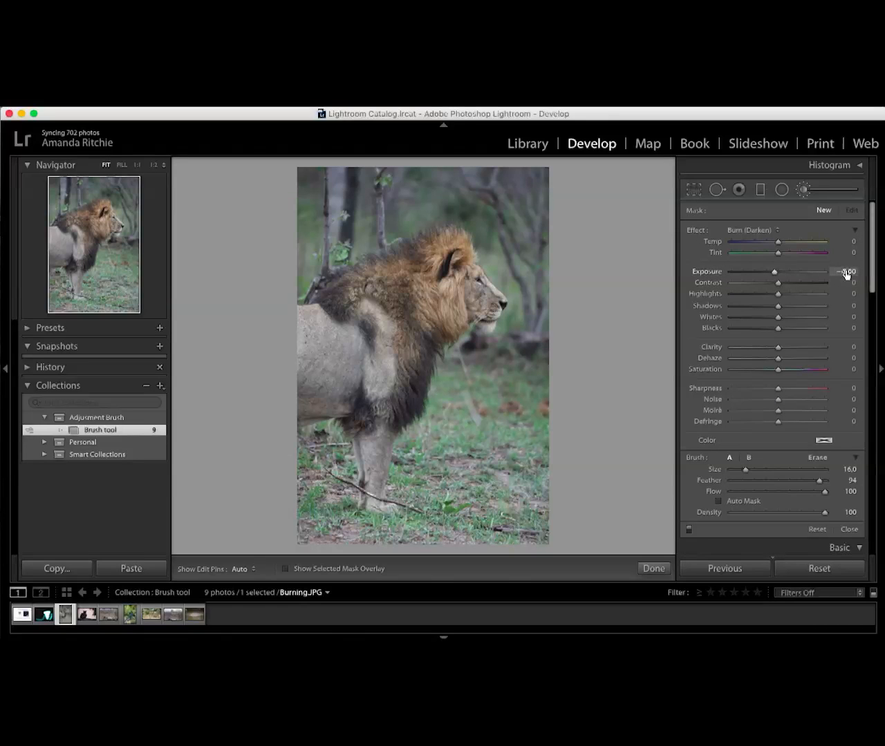
click(853, 231)
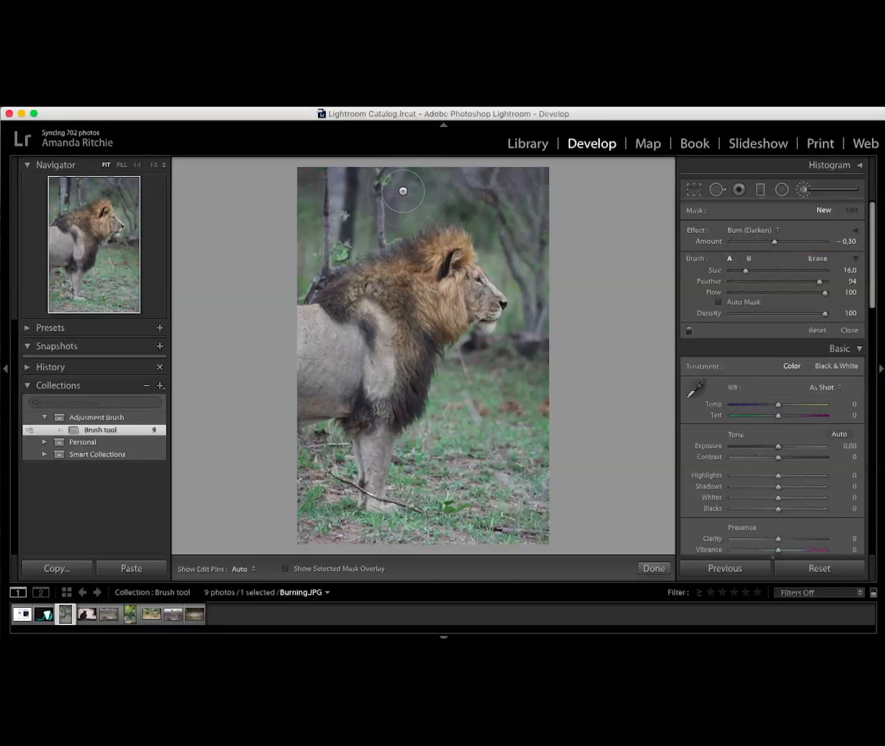
Paint a burn mask over the trees and grass around the lion with the mask overlay shown.
key(h)
drag(347, 206, 347, 206)
key(o)
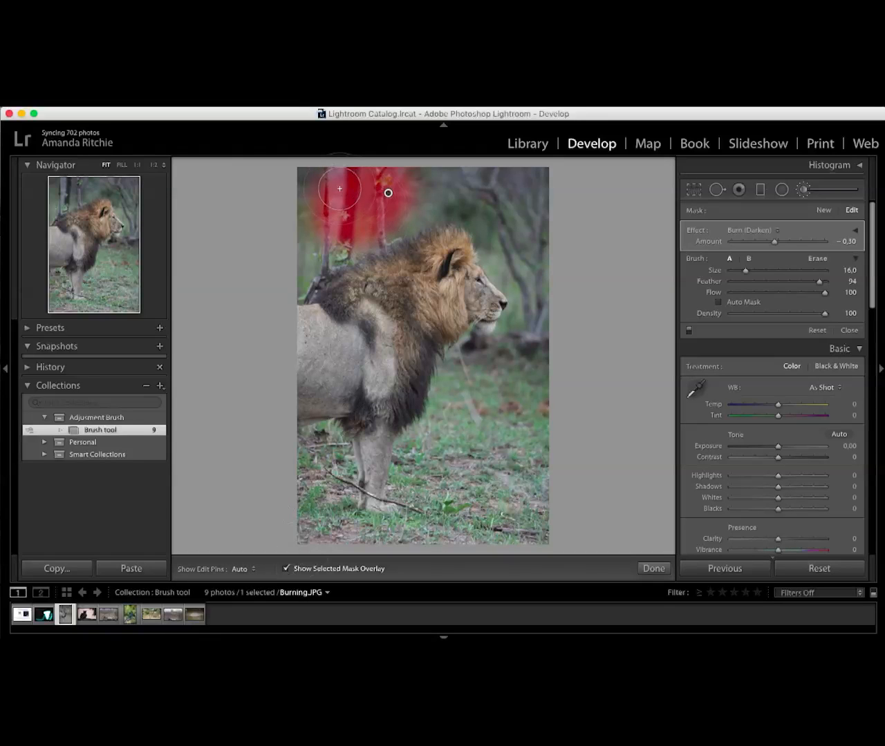
key(h)
mouse_move(339, 188)
mouse_down()
mouse_move(298, 273)
mouse_move(348, 226)
mouse_move(449, 199)
mouse_move(496, 250)
mouse_move(506, 275)
mouse_move(472, 177)
mouse_move(483, 173)
mouse_move(534, 212)
mouse_move(535, 301)
mouse_move(530, 328)
mouse_move(475, 349)
mouse_move(451, 370)
mouse_move(401, 472)
mouse_move(396, 530)
mouse_move(353, 535)
mouse_move(356, 475)
mouse_move(346, 440)
mouse_move(311, 443)
mouse_move(312, 533)
mouse_move(339, 552)
mouse_move(442, 527)
mouse_move(443, 501)
mouse_move(467, 445)
mouse_move(535, 357)
mouse_move(541, 454)
mouse_move(531, 524)
mouse_move(493, 535)
mouse_move(499, 506)
mouse_move(490, 467)
mouse_move(512, 458)
mouse_move(522, 437)
mouse_move(537, 448)
mouse_move(540, 408)
mouse_move(476, 398)
mouse_up()
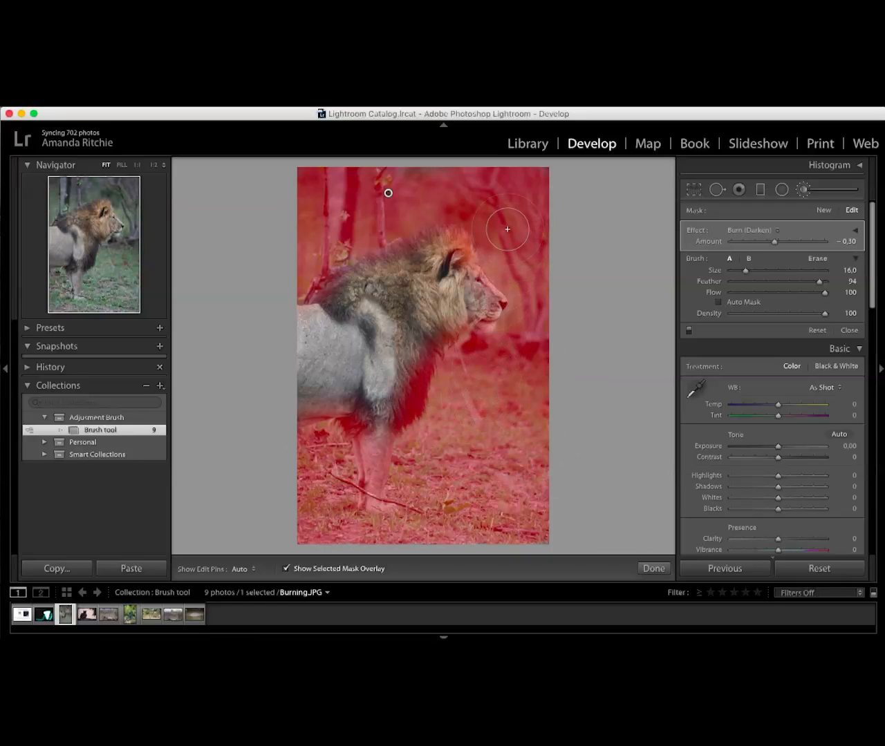
Erase the burn mask from the lion's head, mane and body, raising the eraser's Flow and Feather to maximum, and hide the overlay.
key(alt)
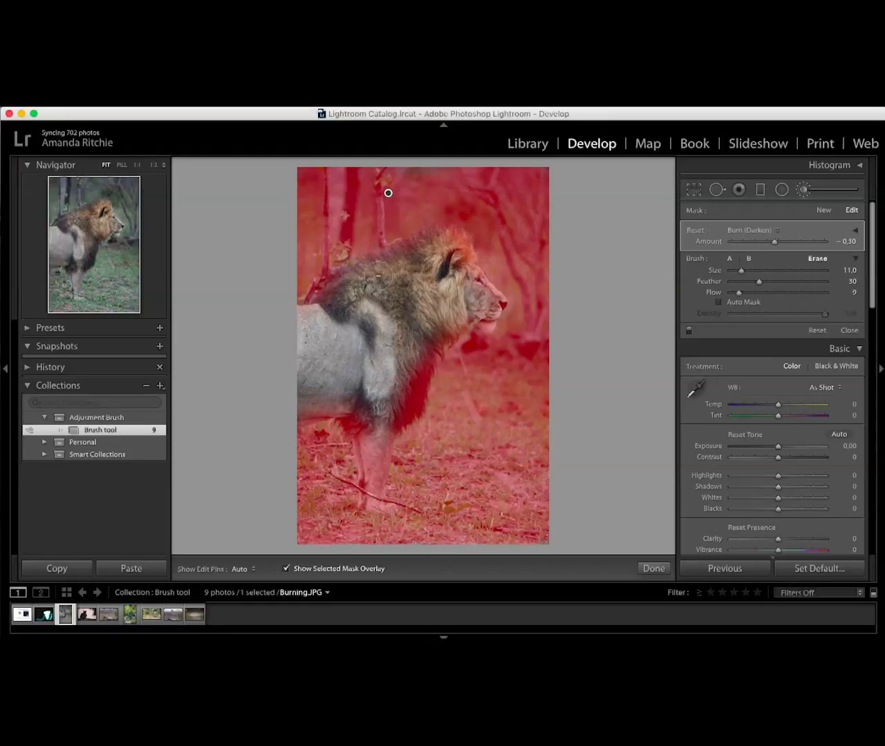
mouse_move(311, 315)
mouse_down()
mouse_move(347, 292)
mouse_move(333, 296)
mouse_move(435, 256)
mouse_move(438, 243)
mouse_move(467, 295)
mouse_up()
drag(738, 293, 827, 292)
drag(759, 282, 833, 283)
mouse_move(456, 298)
mouse_down()
mouse_move(488, 305)
mouse_move(461, 264)
mouse_move(422, 250)
mouse_move(434, 286)
mouse_move(425, 342)
mouse_move(387, 385)
mouse_move(402, 395)
mouse_move(395, 402)
mouse_move(360, 417)
mouse_move(347, 412)
mouse_move(361, 410)
mouse_move(362, 437)
mouse_move(375, 444)
mouse_move(395, 391)
mouse_move(397, 404)
mouse_move(406, 392)
mouse_move(424, 333)
mouse_move(445, 309)
mouse_up()
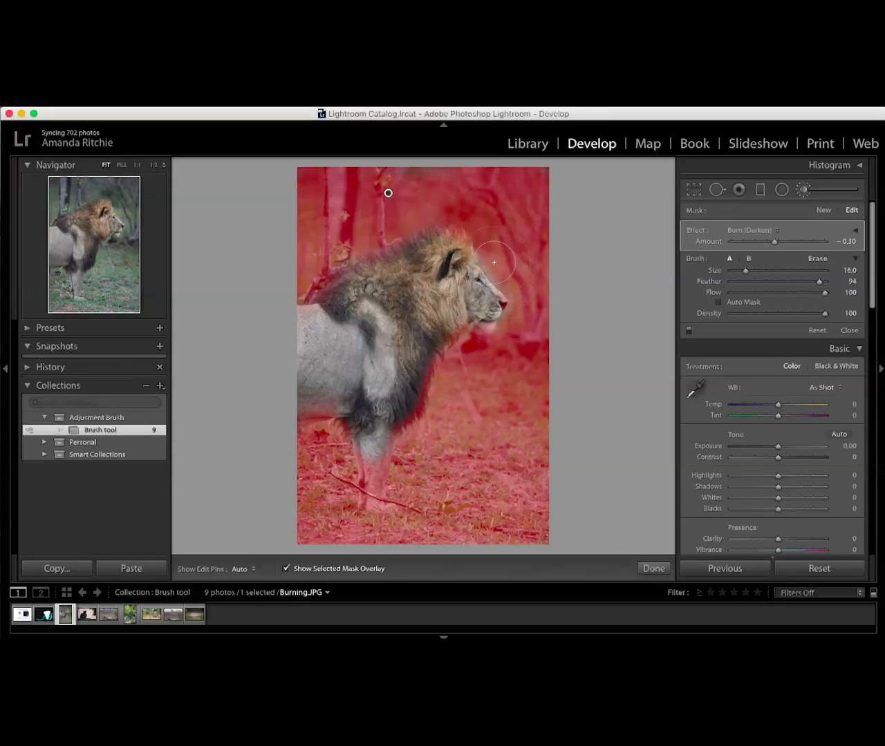
key(h)
key(o)
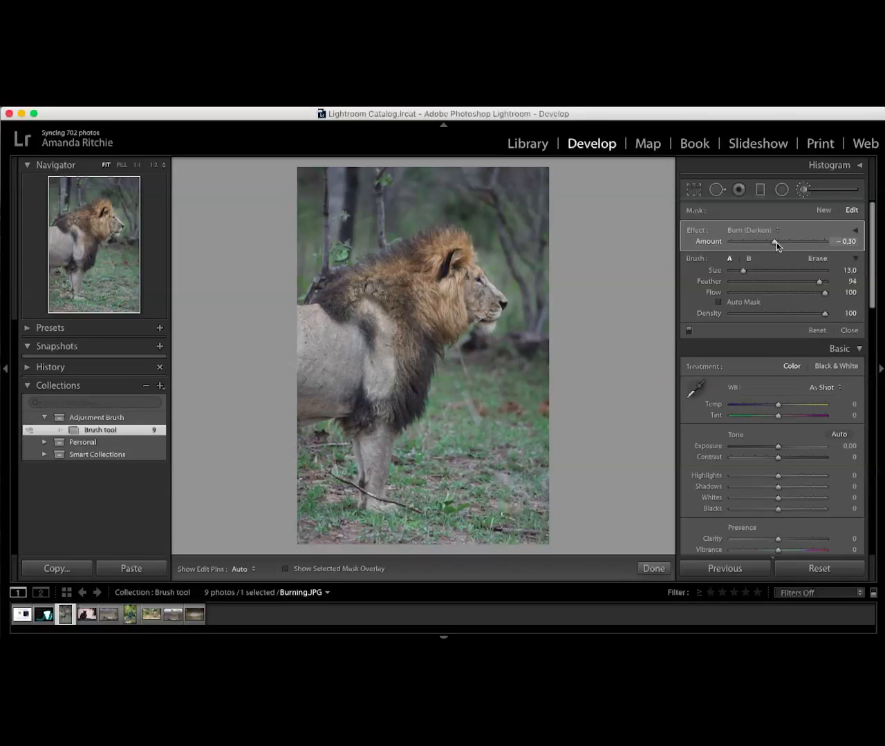
Try lighter and darker Burn amounts, return to -0.30, and toggle the brush adjustments for a before/after comparison.
drag(775, 243, 777, 244)
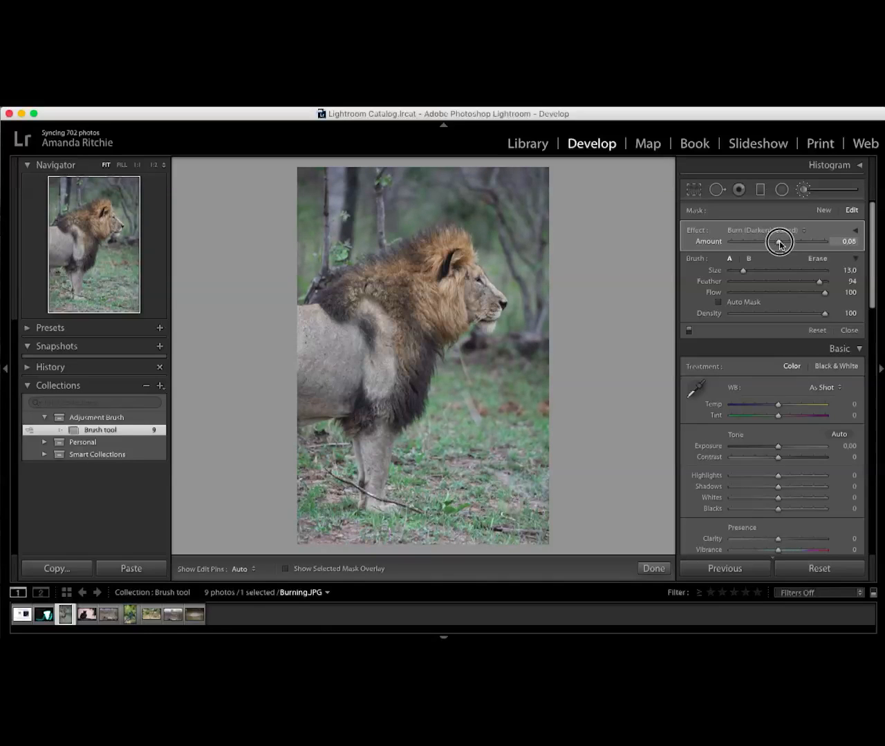
mouse_move(778, 244)
mouse_down()
mouse_move(738, 254)
mouse_move(777, 252)
mouse_up()
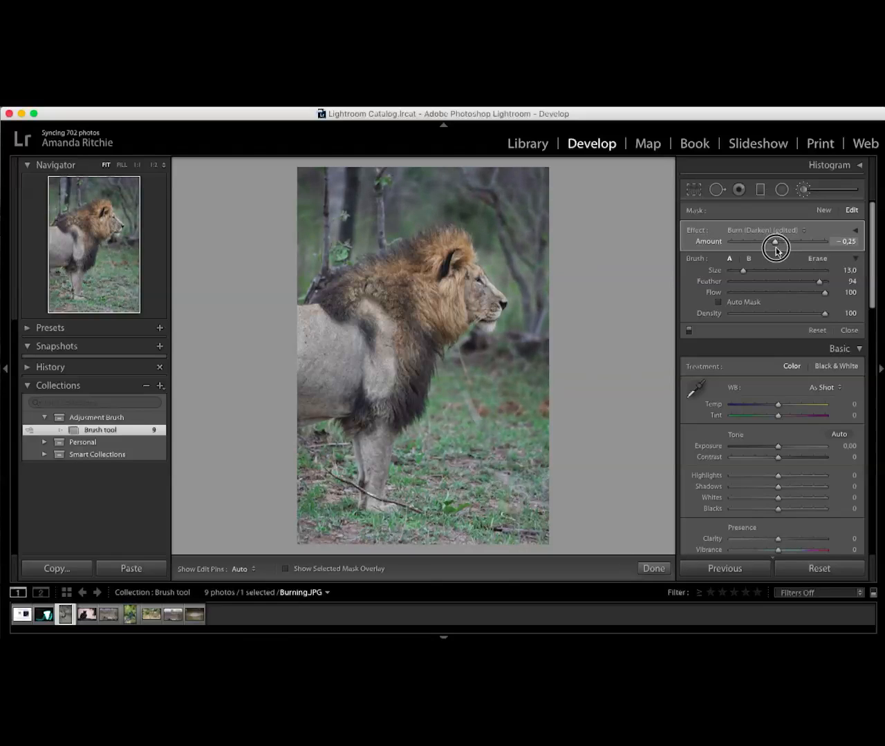
click(691, 333)
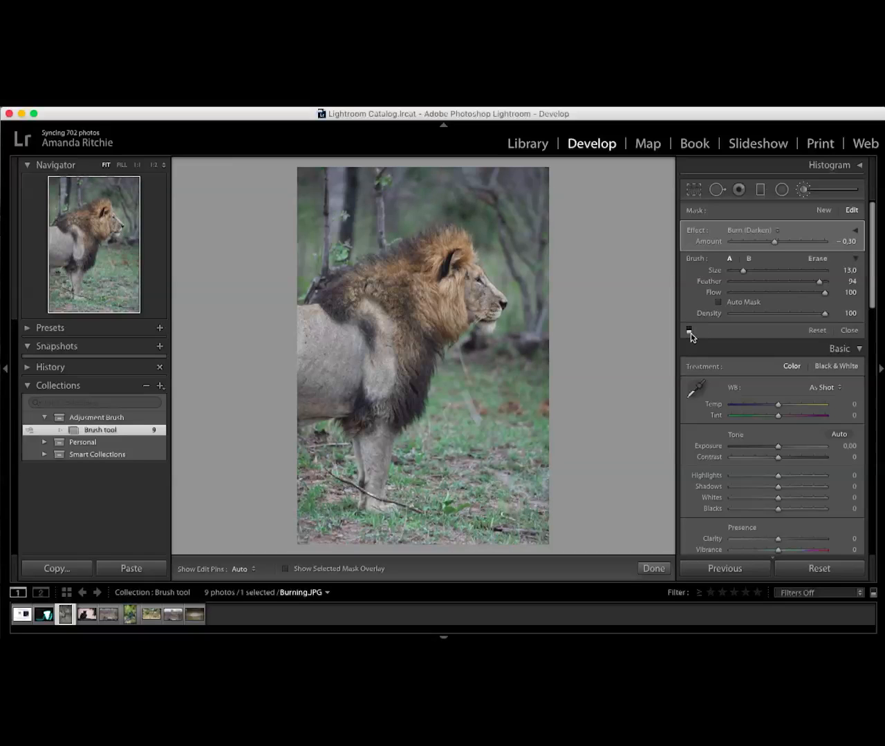
Toggle the brush adjustments on the lion photo to compare the background with and without the burn effect.
click(691, 331)
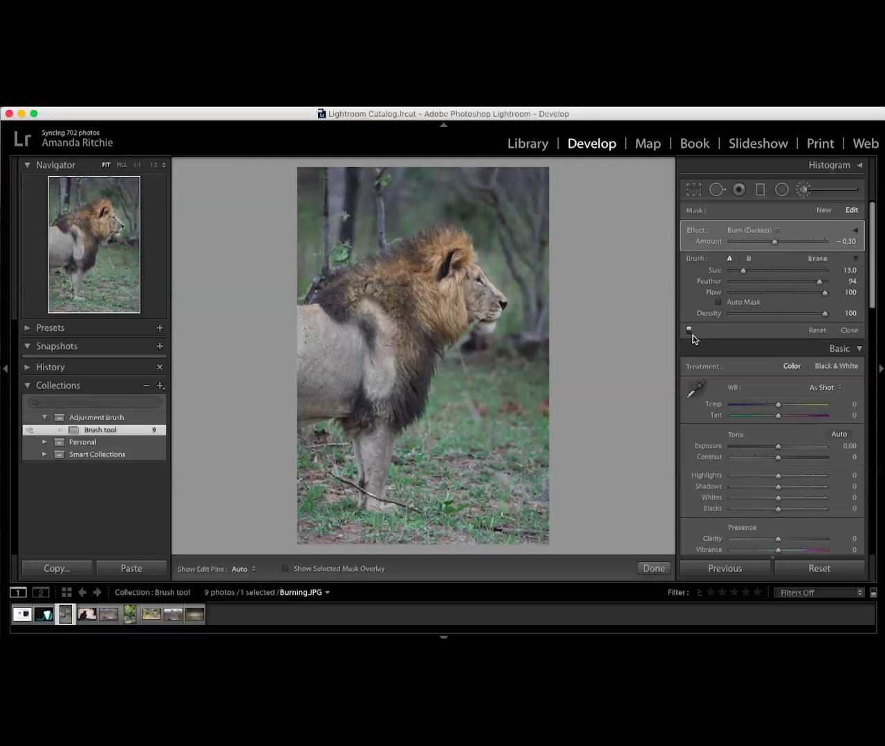
click(689, 333)
click(689, 333)
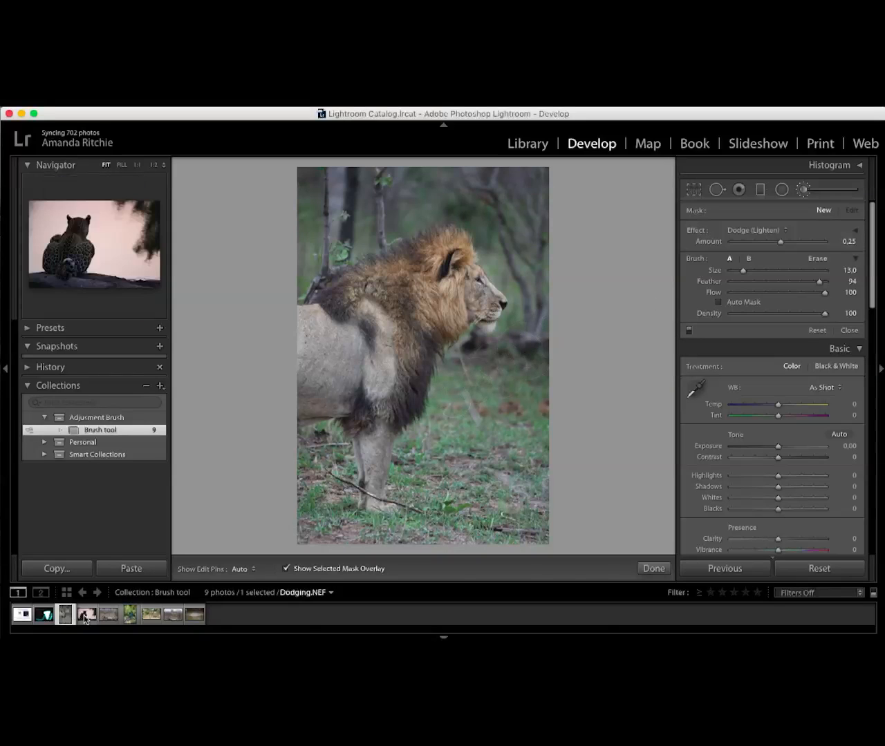
Open Dodging.NEF and use the Dodge (Lighten) effect preset for a new brush mask.
click(88, 617)
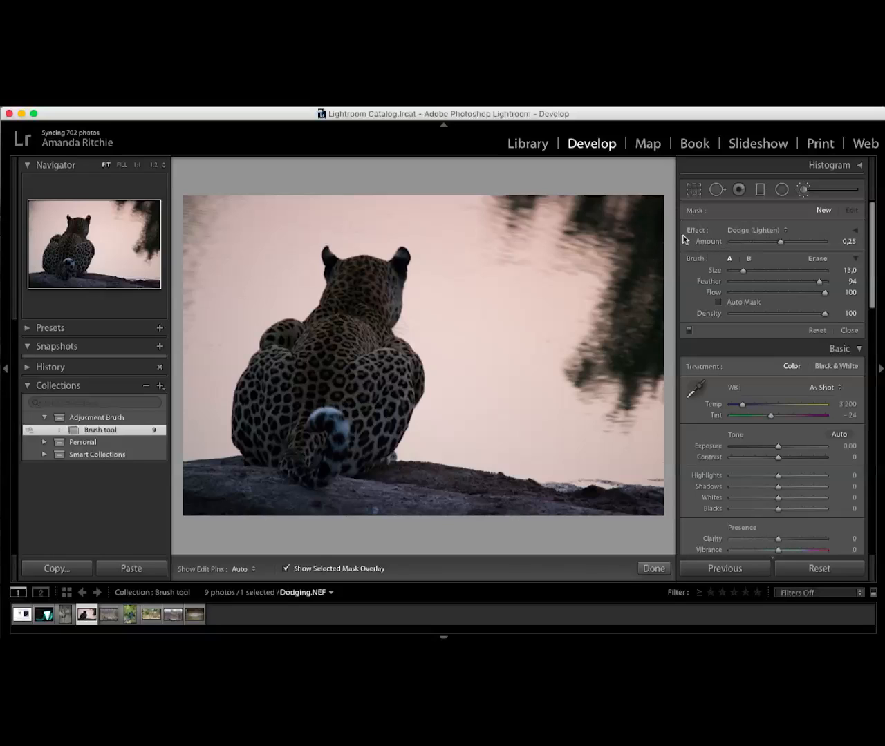
click(756, 231)
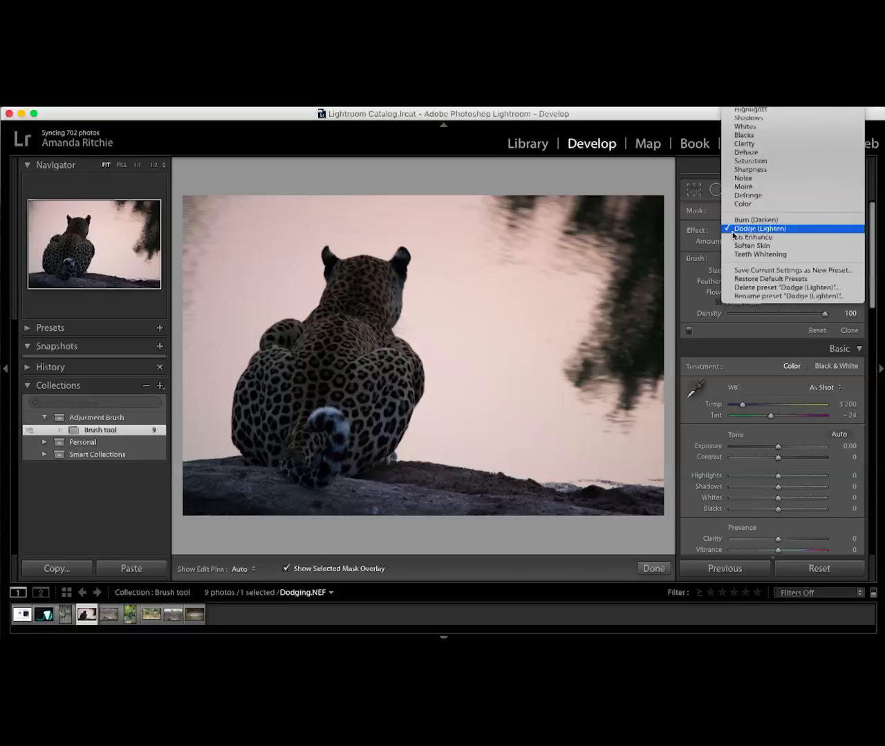
click(760, 230)
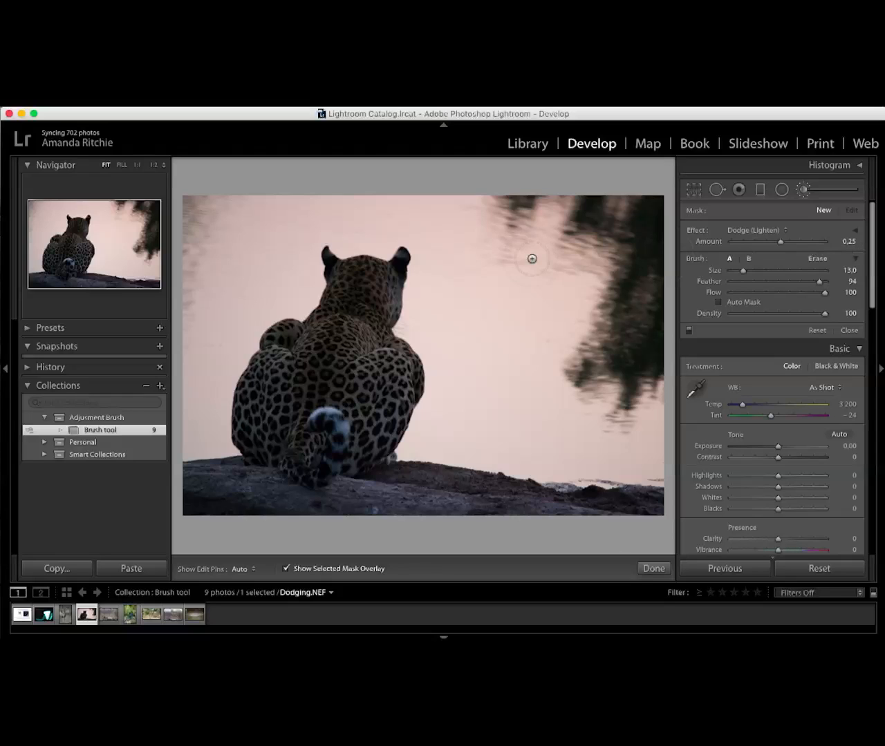
Paint a dodge mask over the leopard's head, body and tail with the overlay shown, reducing the brush size to 6.0 for the ears.
key(o)
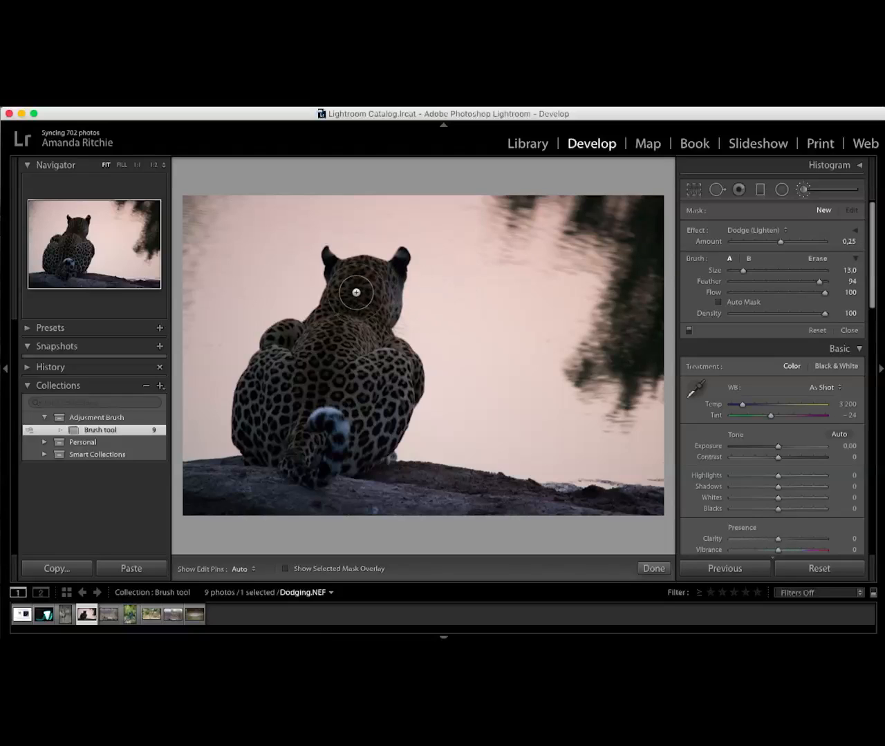
mouse_move(356, 292)
mouse_down()
mouse_move(334, 345)
mouse_move(293, 356)
mouse_move(273, 416)
mouse_move(299, 425)
mouse_move(308, 442)
mouse_move(335, 440)
mouse_move(384, 397)
mouse_move(378, 357)
mouse_move(376, 376)
mouse_move(358, 395)
mouse_move(321, 400)
mouse_move(304, 449)
mouse_move(322, 449)
mouse_move(379, 417)
mouse_move(377, 400)
mouse_move(319, 380)
mouse_move(299, 367)
mouse_move(293, 346)
mouse_move(264, 438)
mouse_up()
key(h)
key(bracketleft)
key(h)
key(bracketleft)
key(h)
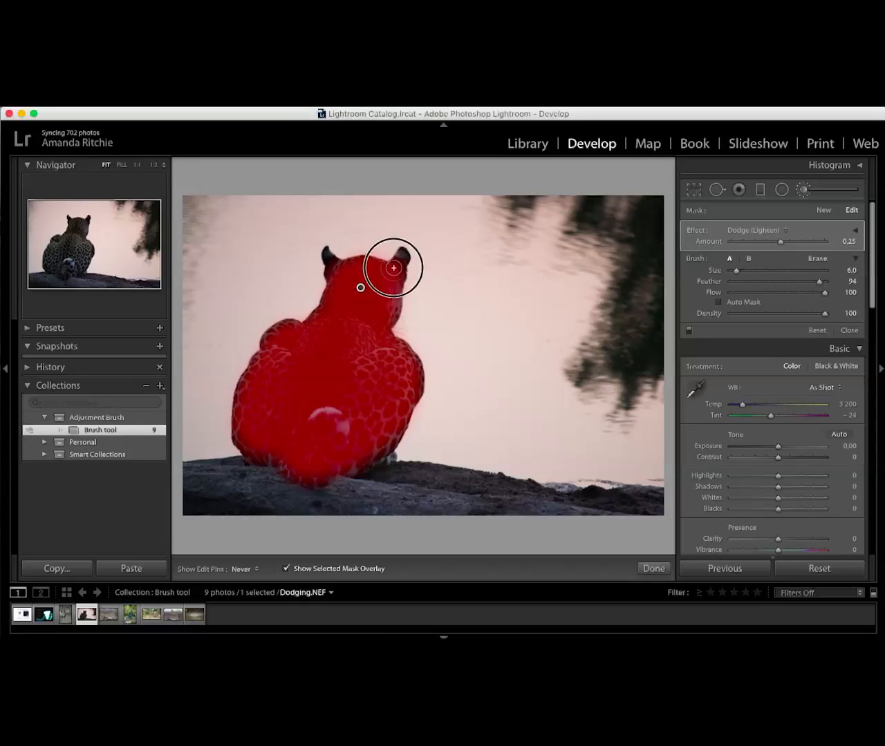
drag(327, 259, 332, 265)
key(h)
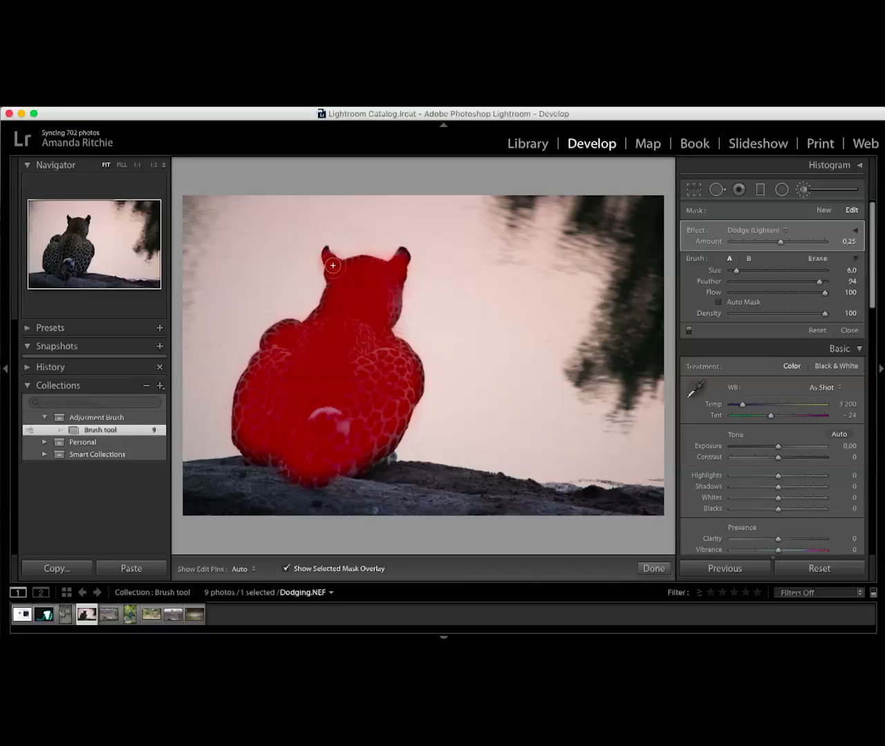
Erase the mask spill around the leopard's outline using an eraser size of 8.0.
key(alt)
key(bracketleft)
key(h)
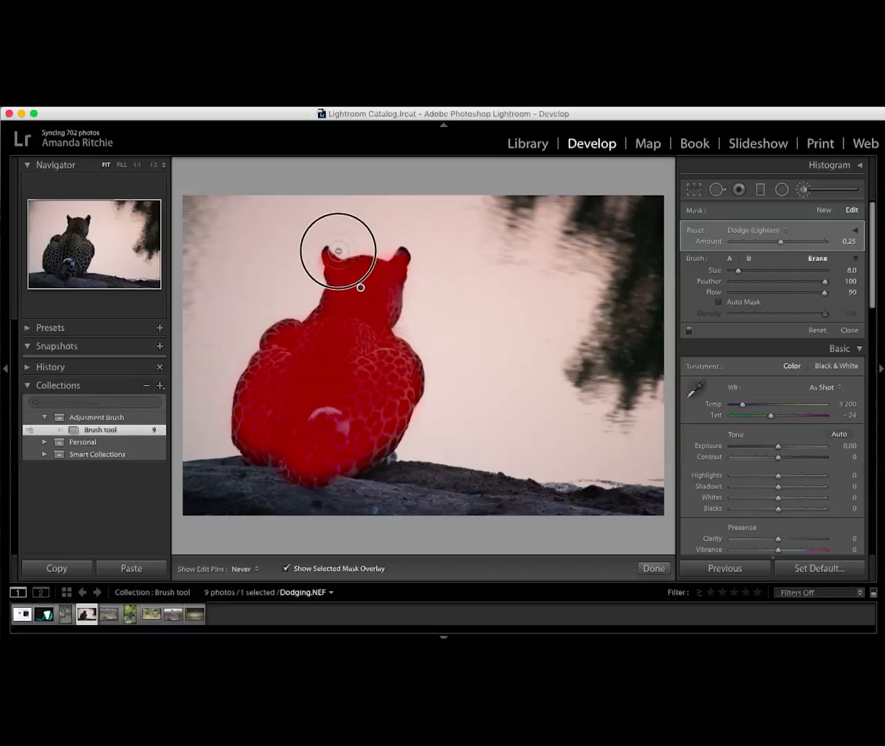
mouse_move(420, 260)
mouse_down()
mouse_move(406, 320)
mouse_move(420, 371)
mouse_move(419, 419)
mouse_move(390, 457)
mouse_up()
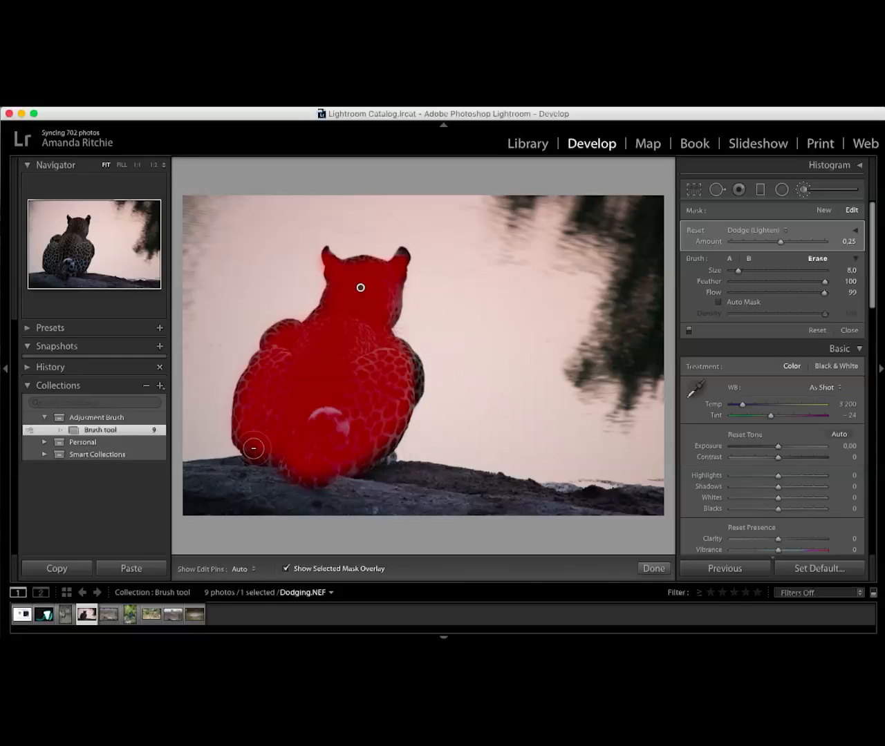
mouse_move(274, 306)
mouse_down()
mouse_move(304, 306)
mouse_move(320, 291)
mouse_move(314, 242)
mouse_up()
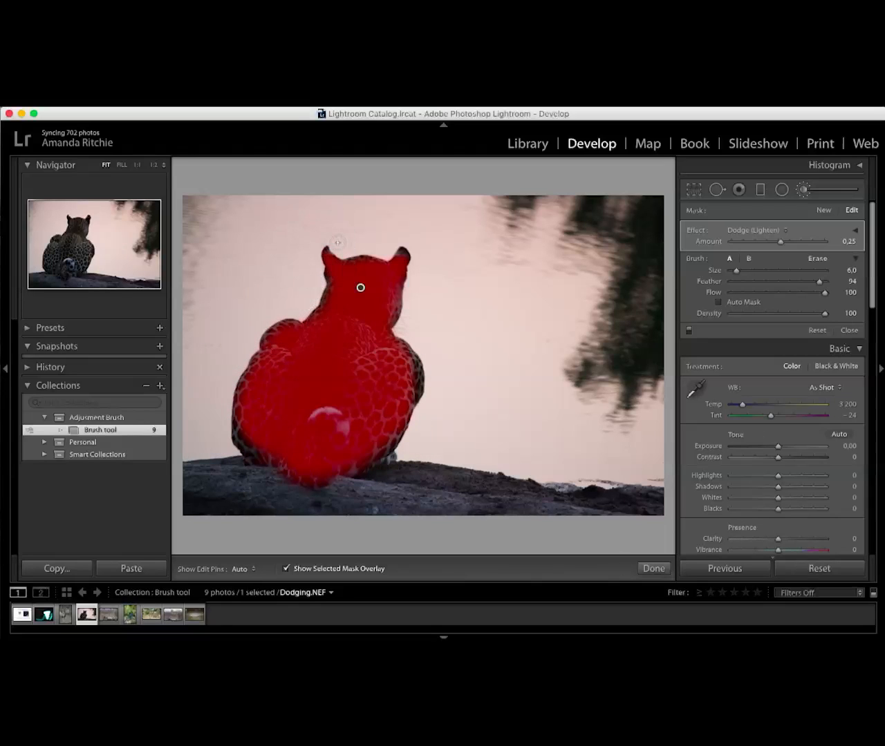
Hide the overlay, raise the dodge Amount to 1.14, compare before and after, and reduce the Amount to 0.92.
key(o)
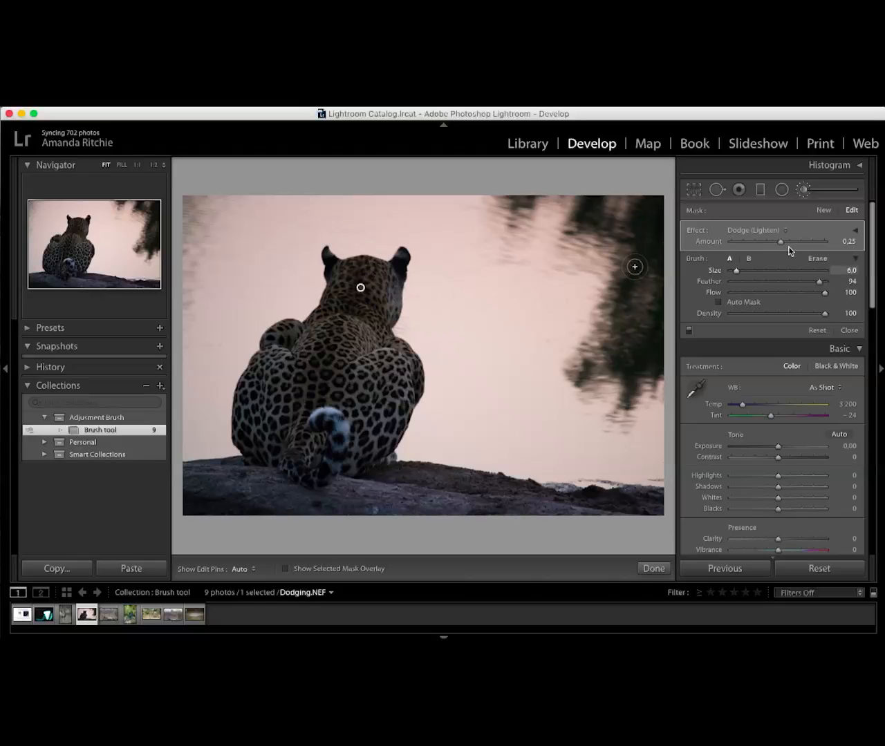
mouse_move(781, 242)
mouse_down()
mouse_move(836, 245)
mouse_move(789, 247)
mouse_up()
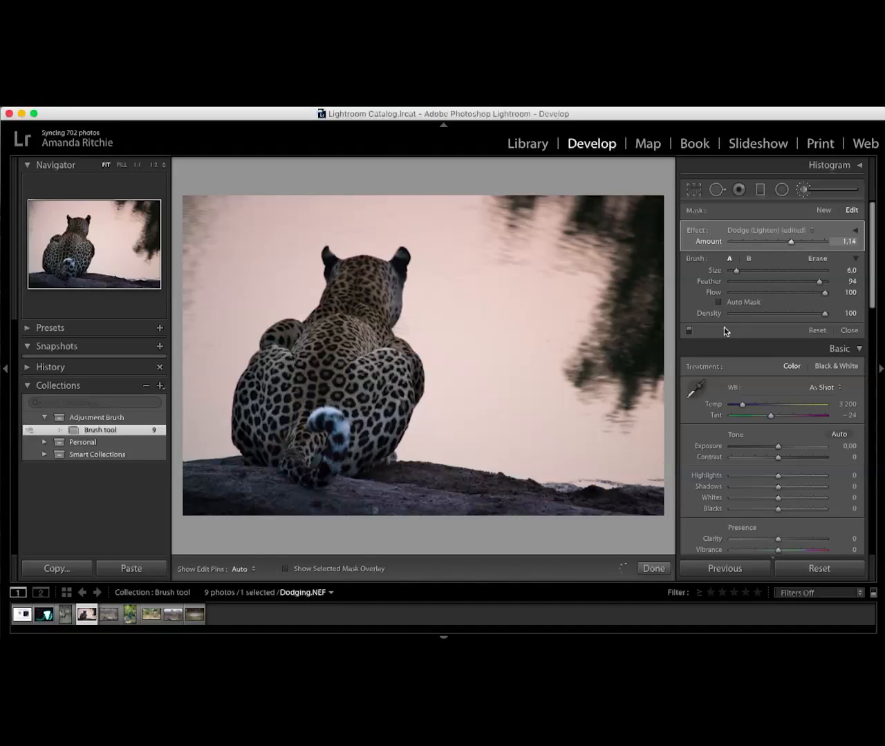
click(689, 331)
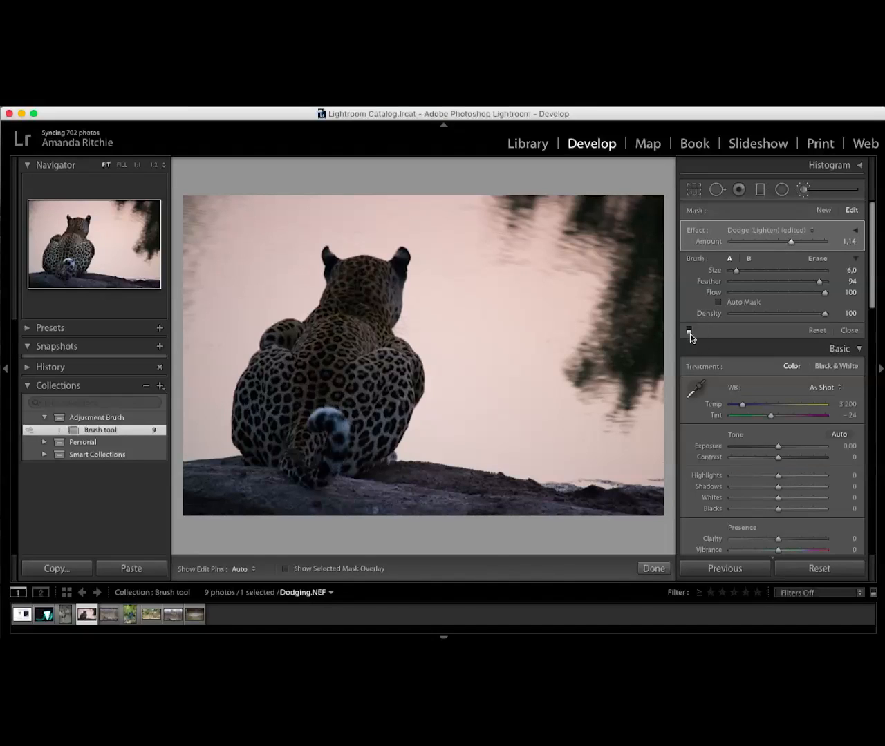
click(689, 331)
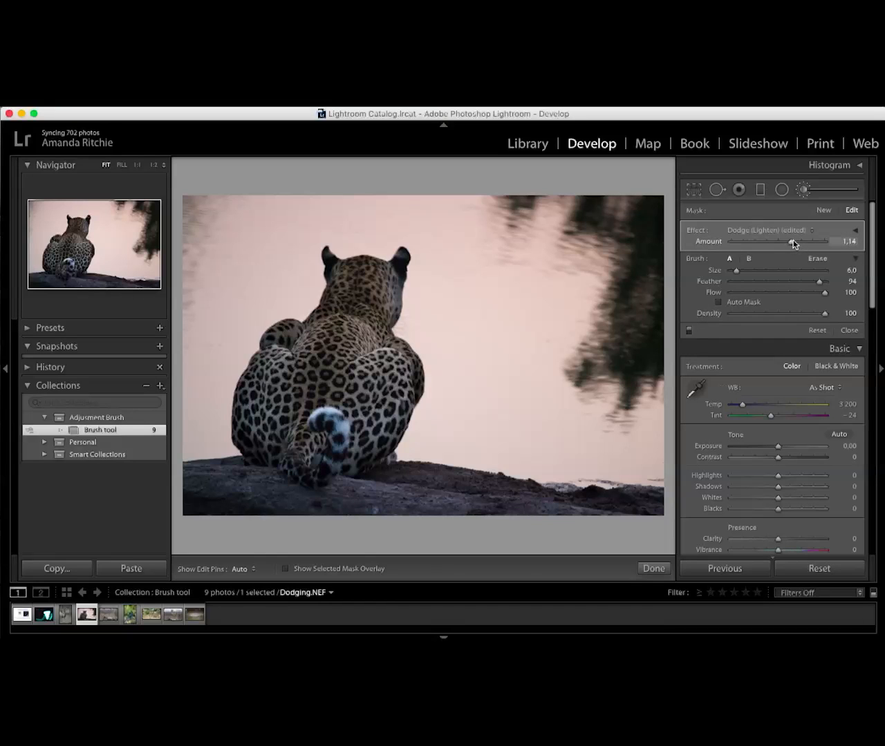
drag(793, 242, 790, 244)
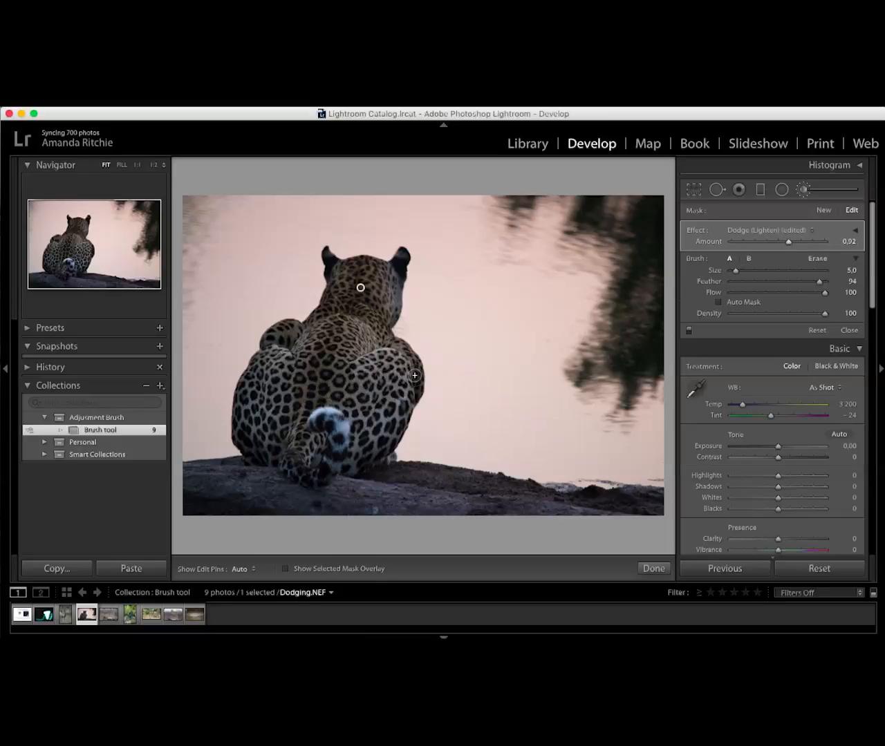
Paint more dodge effect along and beyond the leopard's edges with a size 5.0 brush.
key(h)
mouse_move(262, 459)
mouse_down()
mouse_move(239, 426)
mouse_move(312, 477)
mouse_move(297, 464)
mouse_move(317, 476)
mouse_move(330, 468)
mouse_move(320, 421)
mouse_up()
mouse_move(401, 261)
mouse_down()
mouse_move(355, 268)
mouse_move(327, 261)
mouse_move(340, 281)
mouse_up()
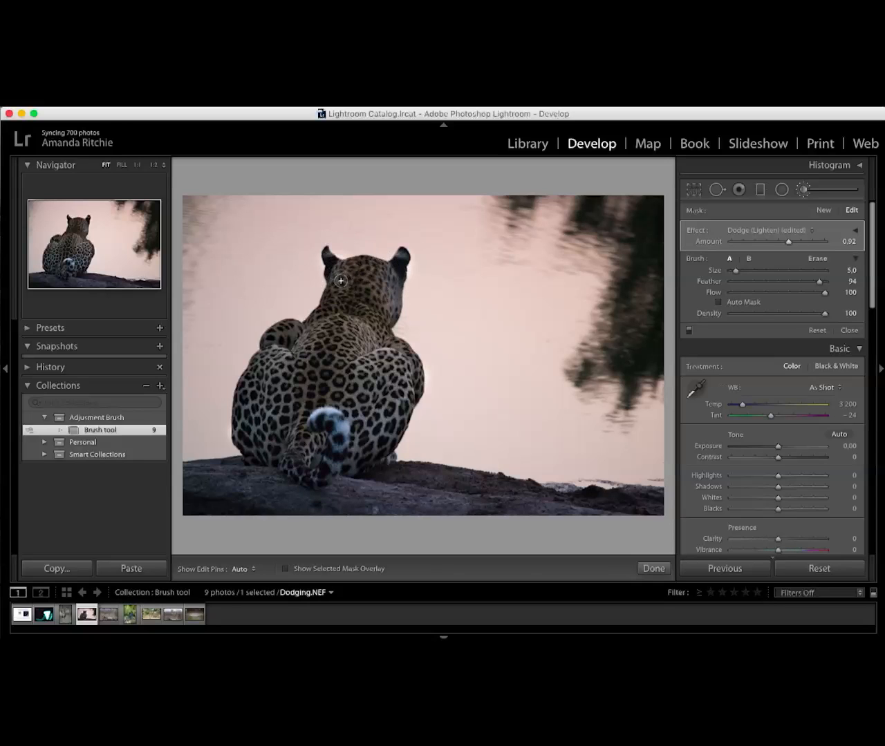
mouse_move(398, 275)
mouse_down()
mouse_move(396, 332)
mouse_move(406, 247)
mouse_move(373, 258)
mouse_move(321, 245)
mouse_move(326, 278)
mouse_move(314, 310)
mouse_move(264, 327)
mouse_move(234, 383)
mouse_move(249, 457)
mouse_up()
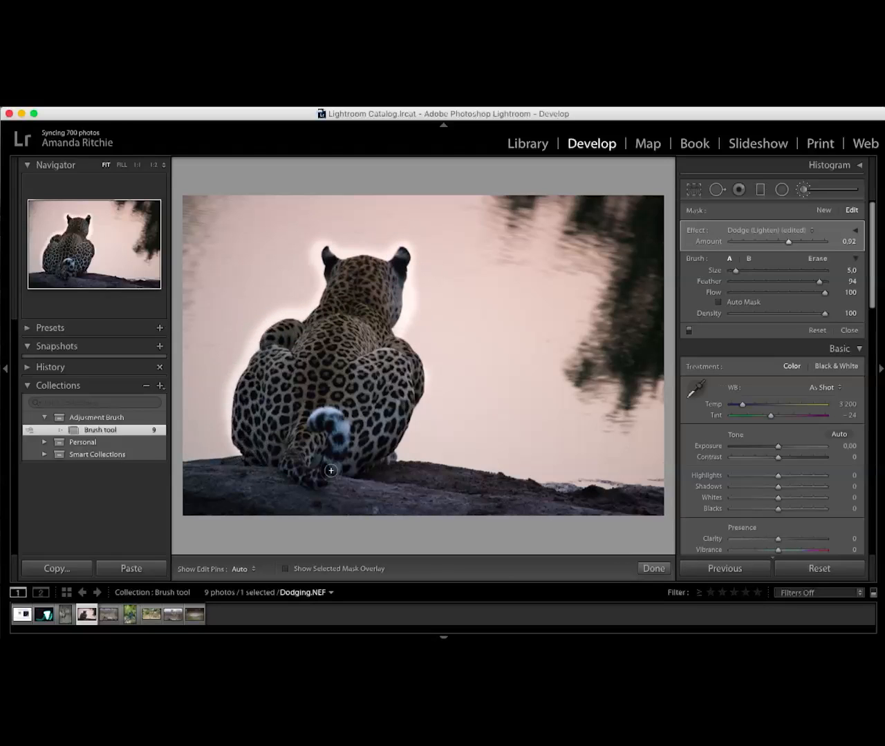
mouse_move(407, 419)
mouse_down()
mouse_move(426, 366)
mouse_move(398, 334)
mouse_move(429, 373)
mouse_move(423, 407)
mouse_move(373, 457)
mouse_up()
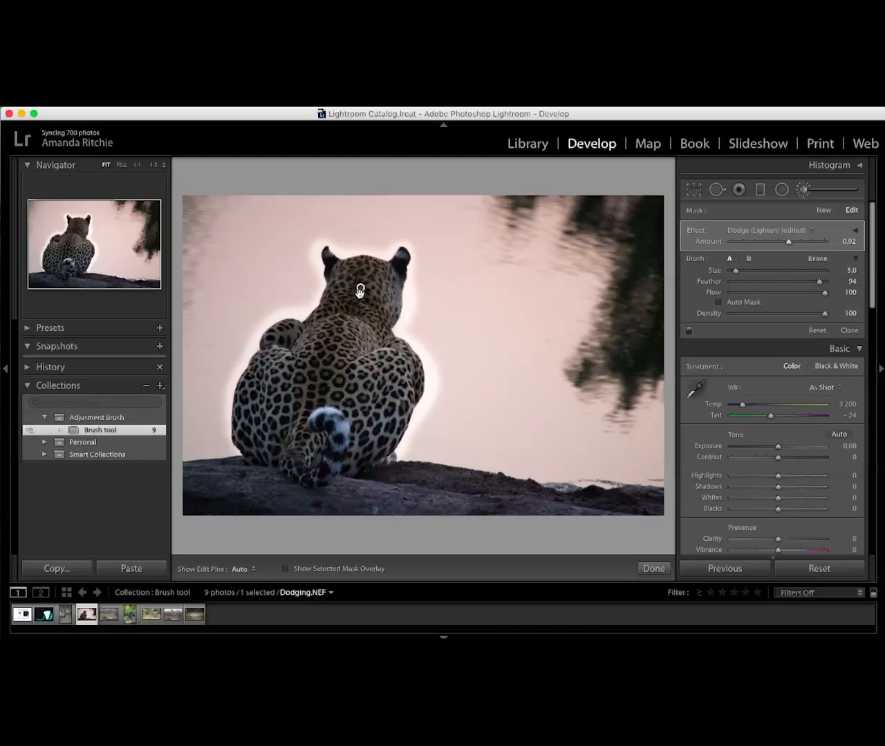
Erase the bright dodge halo from the background around the leopard's head and body.
key(alt)
mouse_move(312, 247)
mouse_down()
mouse_move(315, 291)
mouse_move(336, 242)
mouse_move(342, 252)
mouse_move(407, 252)
mouse_move(402, 332)
mouse_up()
mouse_move(423, 353)
mouse_down()
mouse_move(421, 424)
mouse_move(405, 438)
mouse_move(438, 408)
mouse_move(421, 462)
mouse_up()
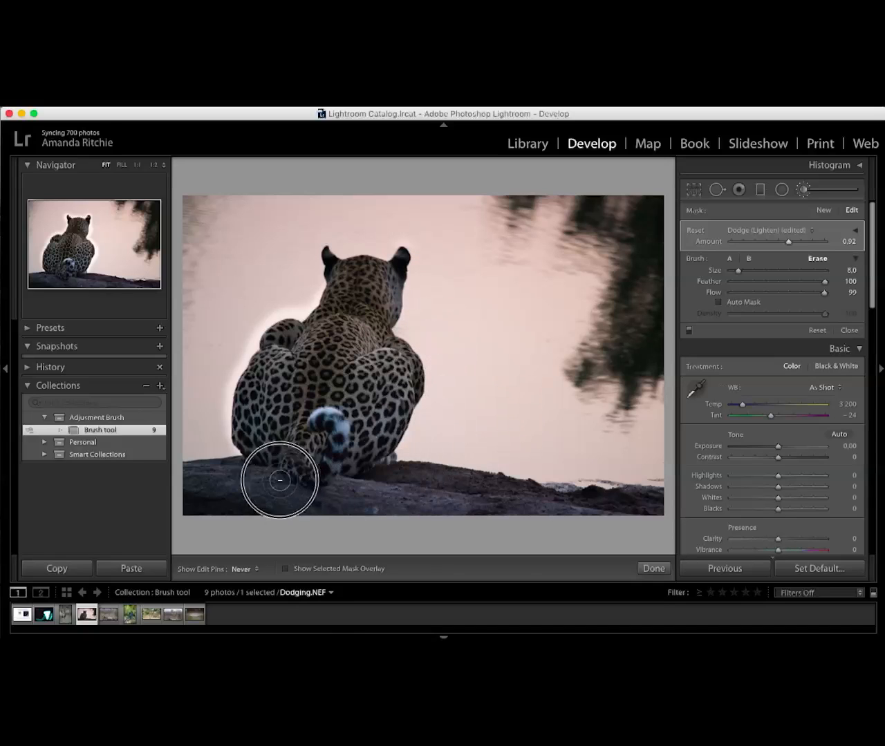
mouse_move(261, 323)
mouse_down()
mouse_move(312, 297)
mouse_move(322, 242)
mouse_up()
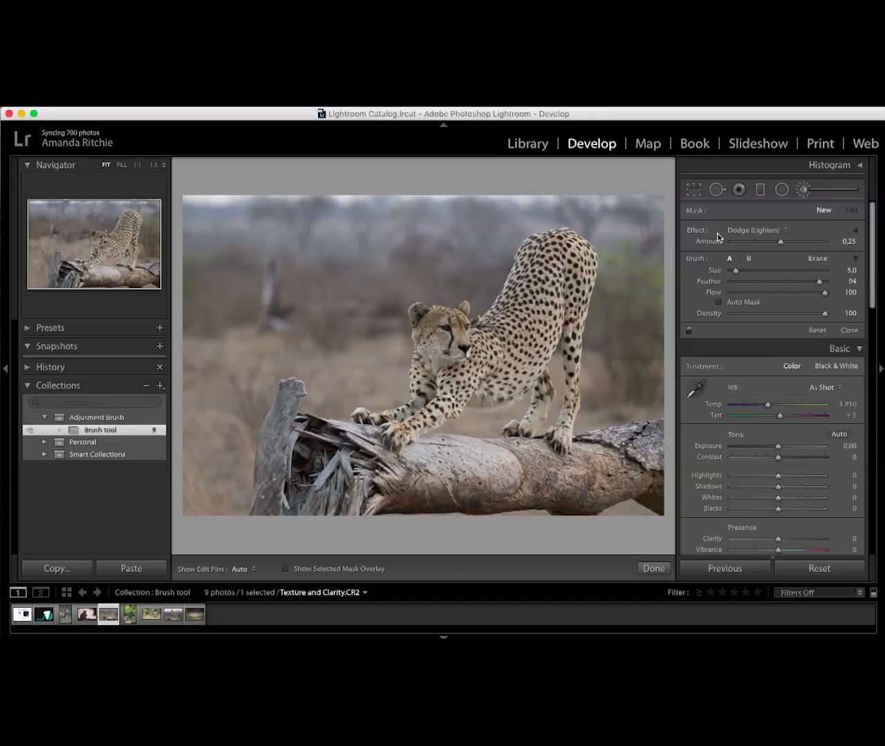
For Texture and Clarity.CR2, choose the Sharpness effect preset, set Sharpness to 88, raise Clarity, and collapse the settings to a single Amount.
click(749, 230)
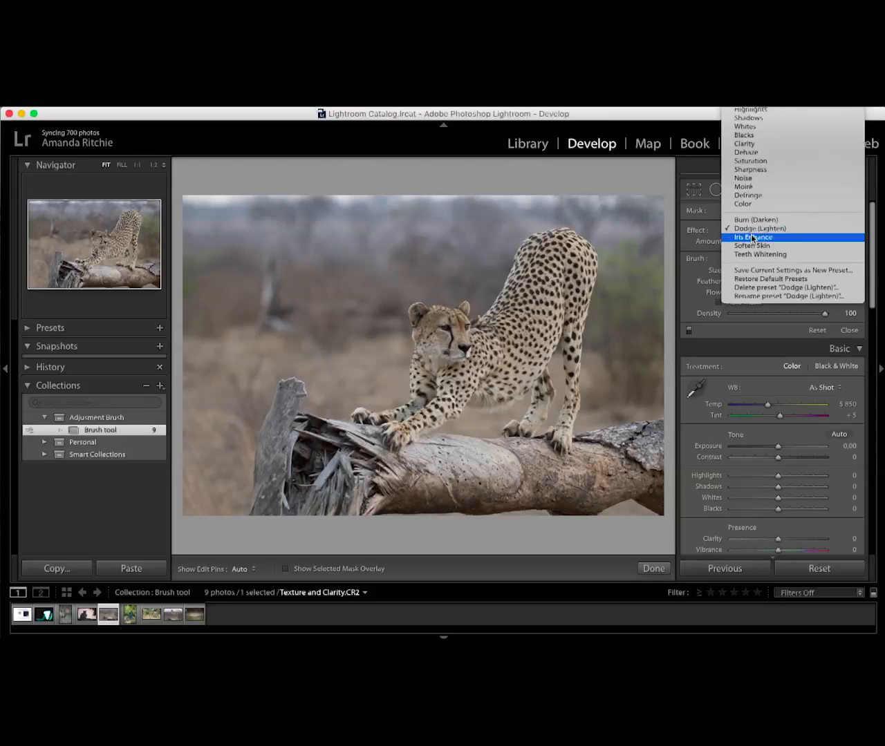
click(746, 170)
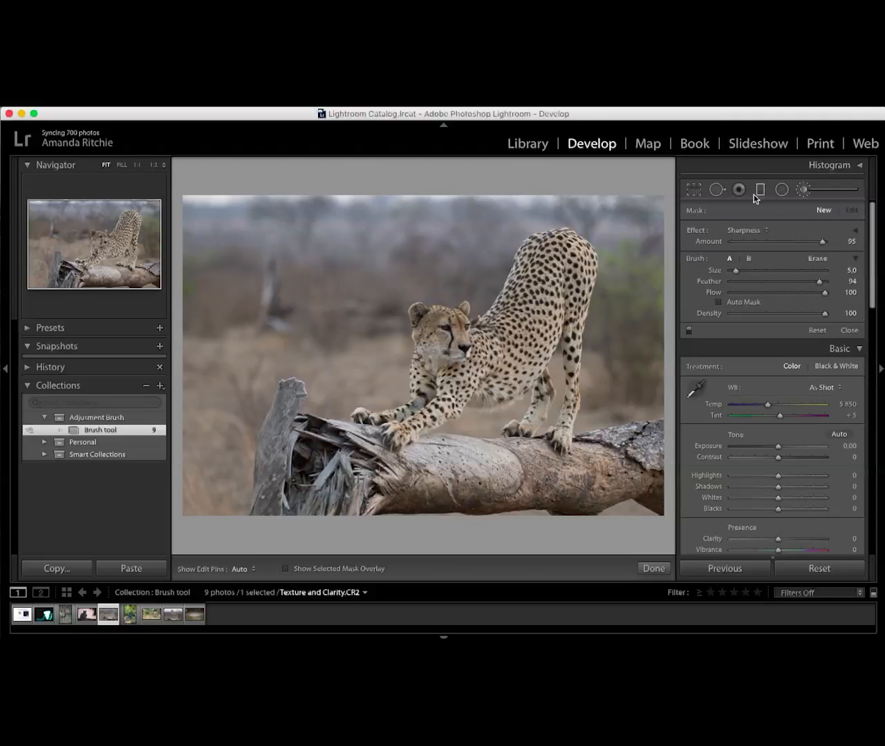
click(857, 233)
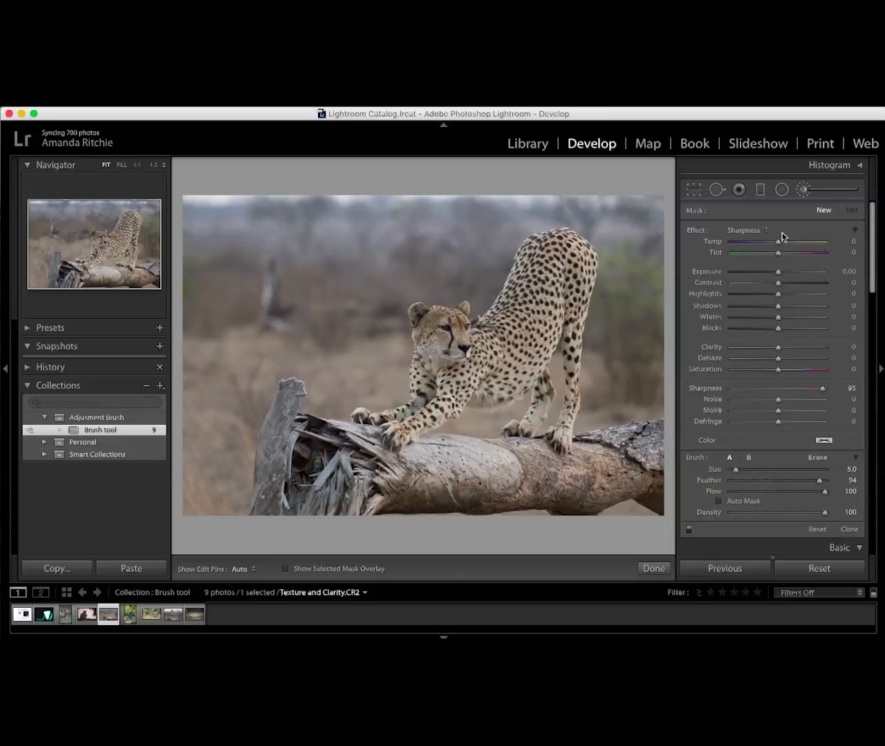
click(822, 390)
mouse_move(823, 390)
mouse_down()
mouse_move(810, 391)
mouse_move(818, 391)
mouse_up()
drag(778, 347, 817, 352)
click(855, 231)
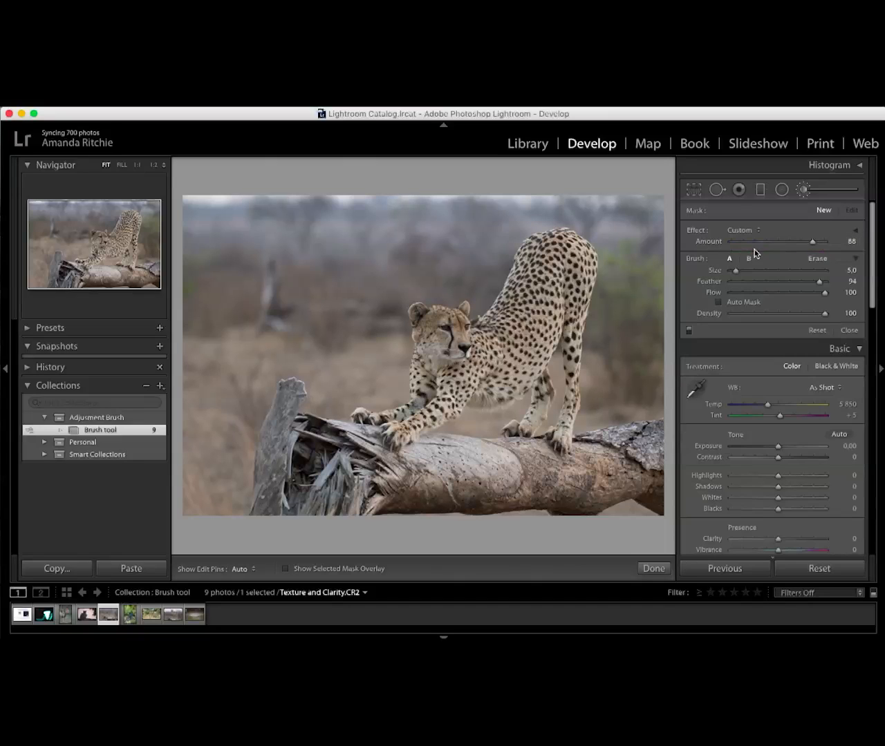
Paint the custom sharpness and clarity mask over the whole log with the overlay shown, using a brush size of 8.0.
key(o)
mouse_move(376, 478)
mouse_down()
mouse_move(349, 452)
mouse_move(335, 485)
mouse_move(406, 482)
mouse_move(474, 457)
mouse_move(522, 471)
mouse_move(522, 489)
mouse_move(436, 490)
mouse_move(574, 490)
mouse_move(552, 490)
mouse_move(578, 500)
mouse_move(639, 478)
mouse_move(619, 479)
mouse_move(655, 437)
mouse_move(621, 440)
mouse_move(568, 475)
mouse_move(539, 455)
mouse_move(449, 455)
mouse_move(305, 435)
mouse_move(327, 470)
mouse_move(270, 497)
mouse_move(265, 512)
mouse_move(376, 505)
mouse_move(277, 447)
mouse_move(267, 475)
mouse_move(290, 396)
mouse_up()
key(h)
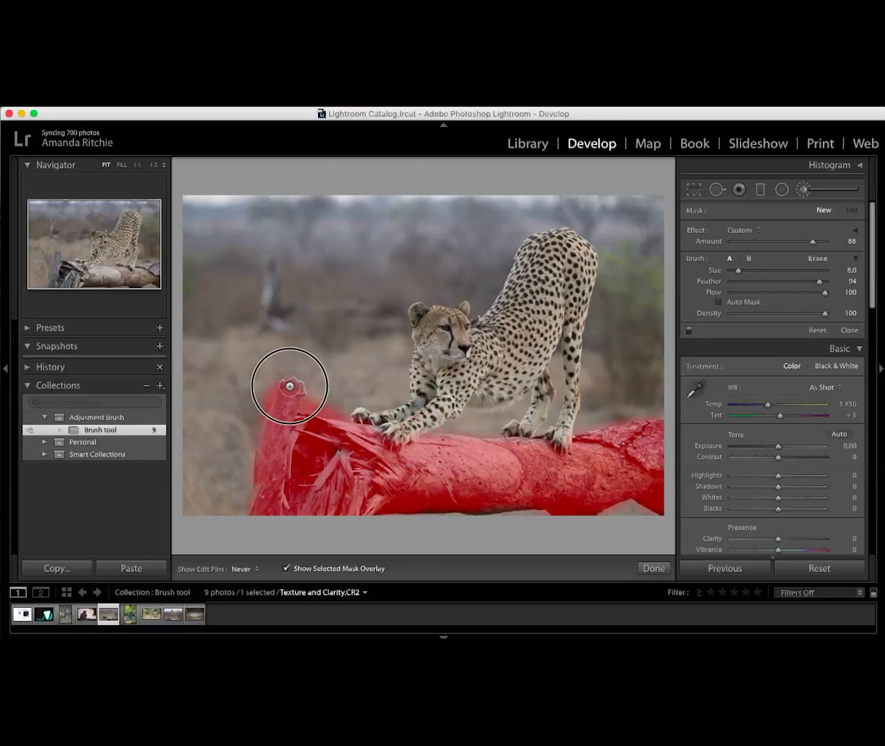
mouse_move(281, 461)
mouse_down()
mouse_move(264, 488)
mouse_move(272, 499)
mouse_up()
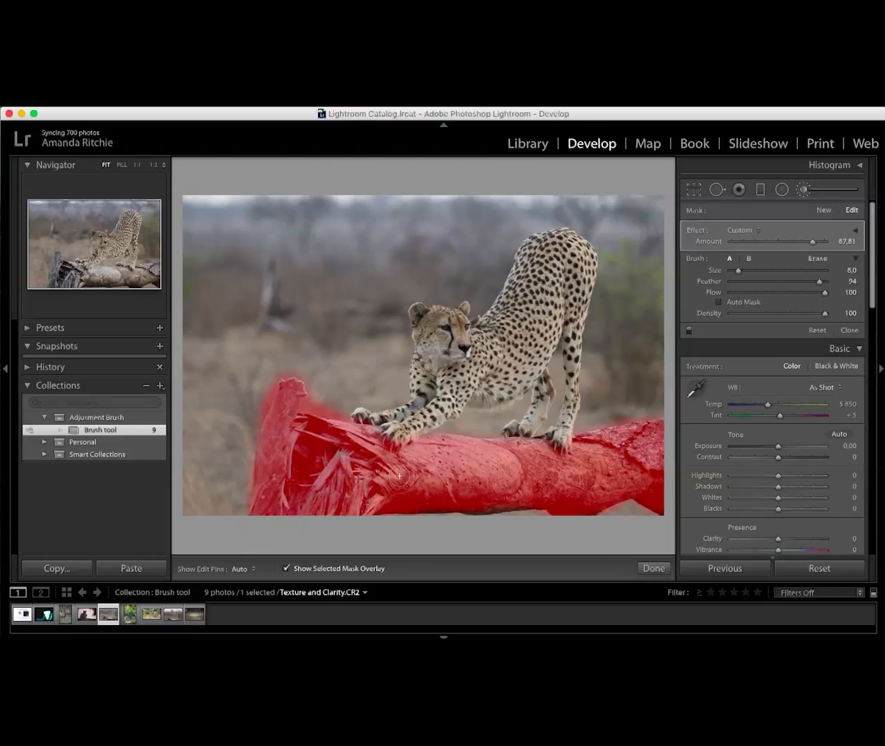
Hide the mask overlay, set the effect Amount to 100, and toggle the brush adjustments to compare the log's texture.
key(o)
mouse_move(812, 244)
mouse_down()
mouse_move(728, 246)
mouse_move(853, 247)
mouse_up()
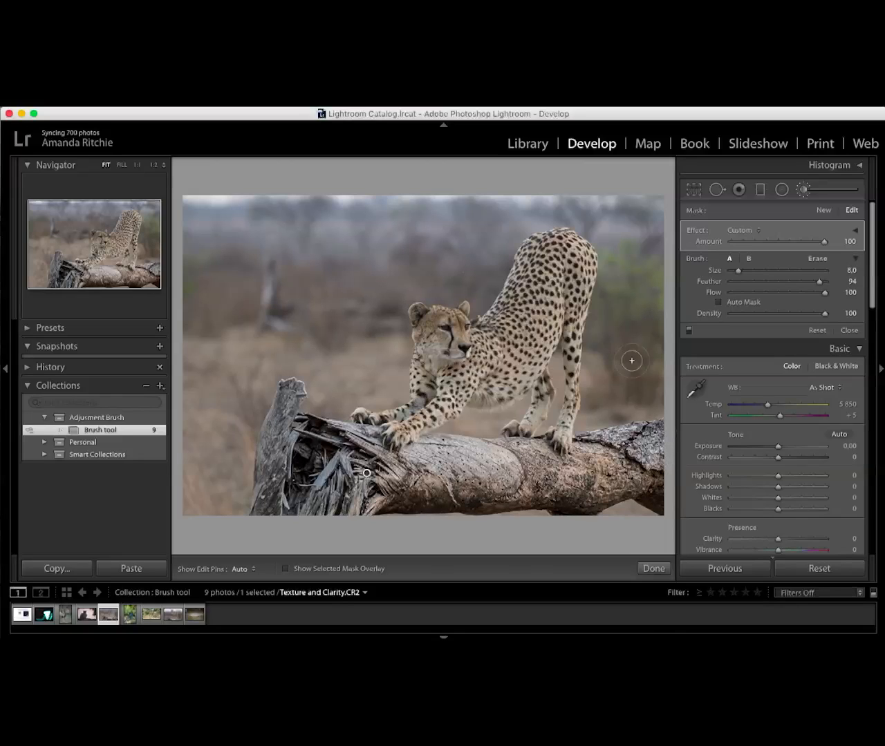
click(688, 332)
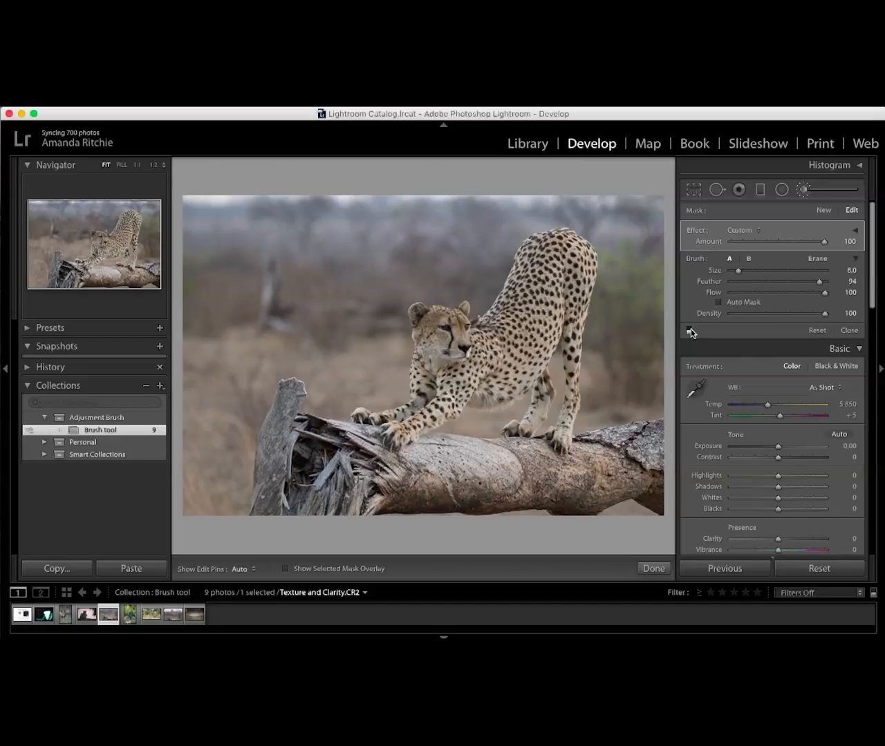
click(690, 330)
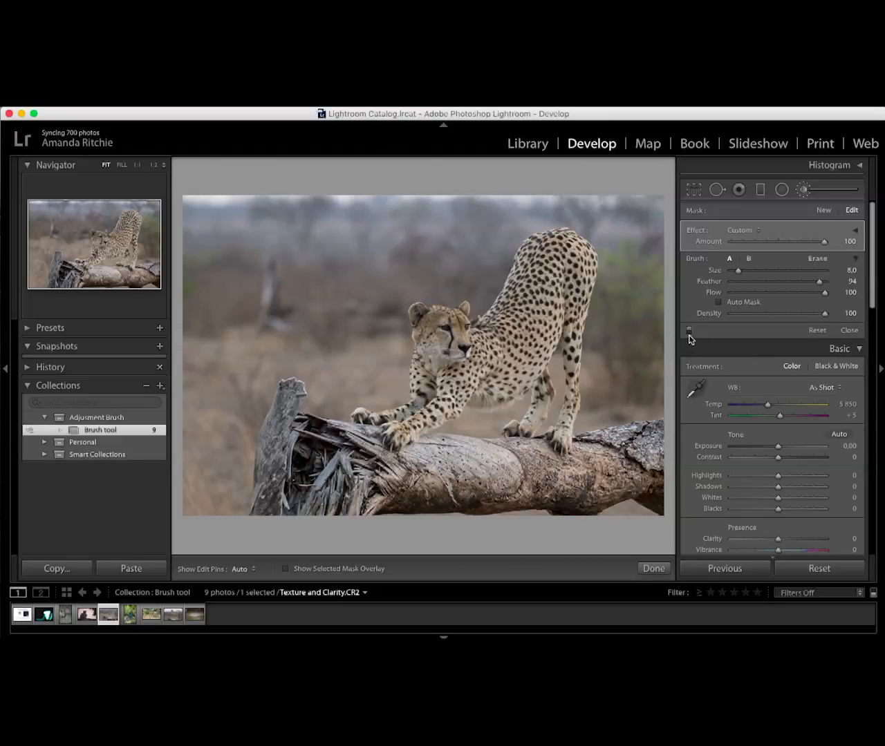
click(689, 332)
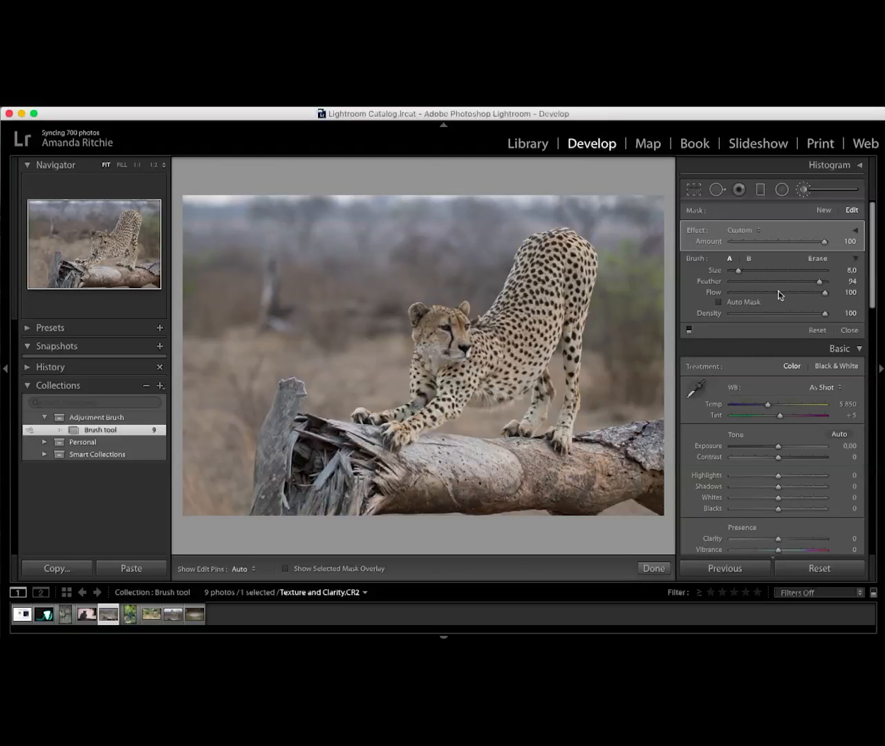
Open APR_7634.JPG, choose the Sharpness brush effect for a new mask, and adjust Sharpness to about 87.
click(130, 617)
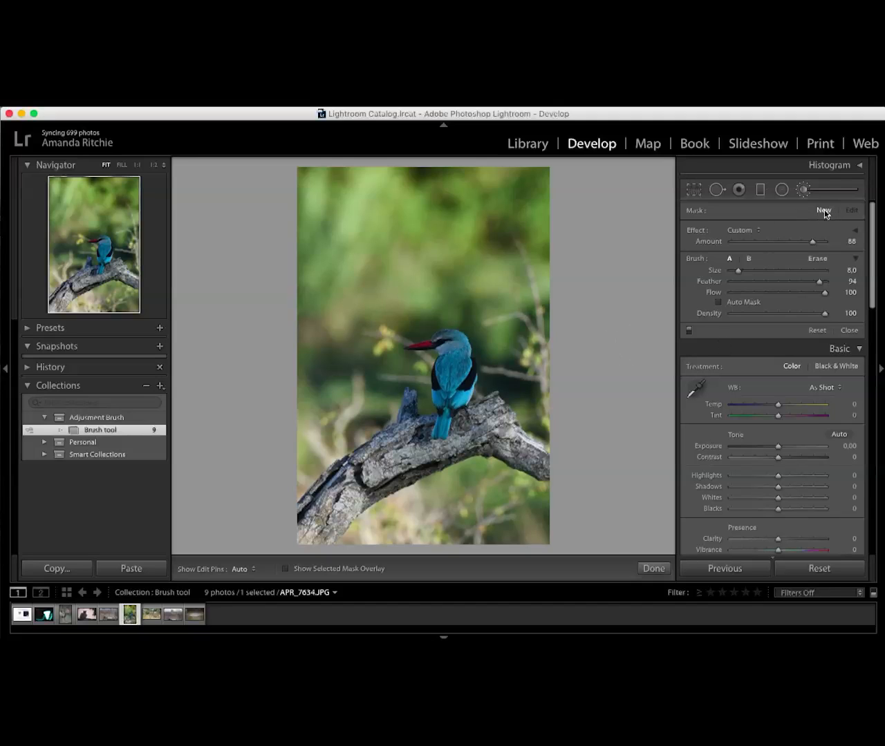
click(738, 230)
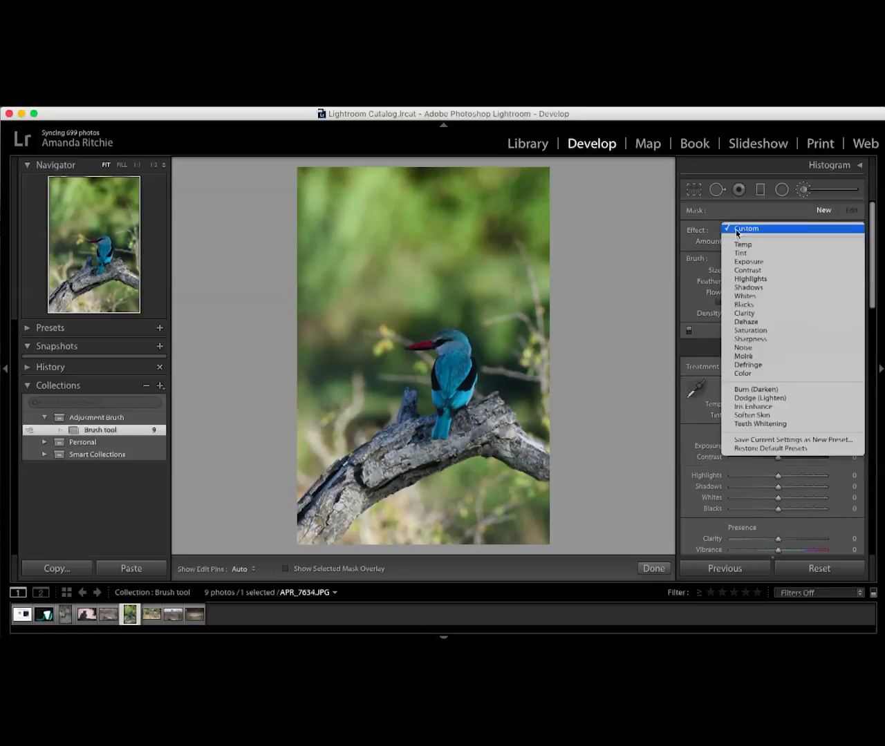
click(769, 340)
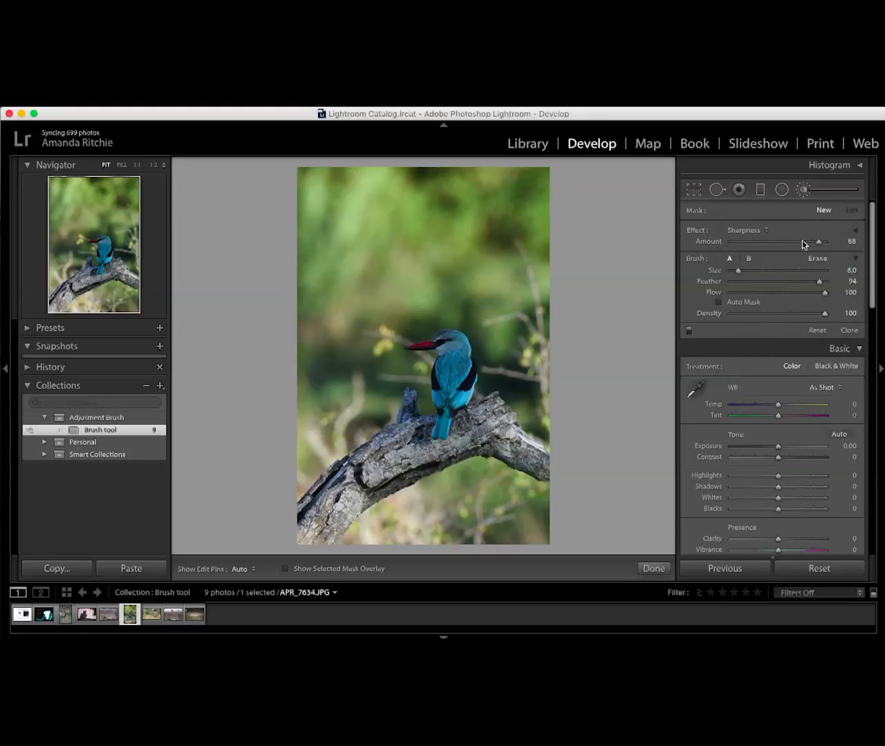
click(853, 232)
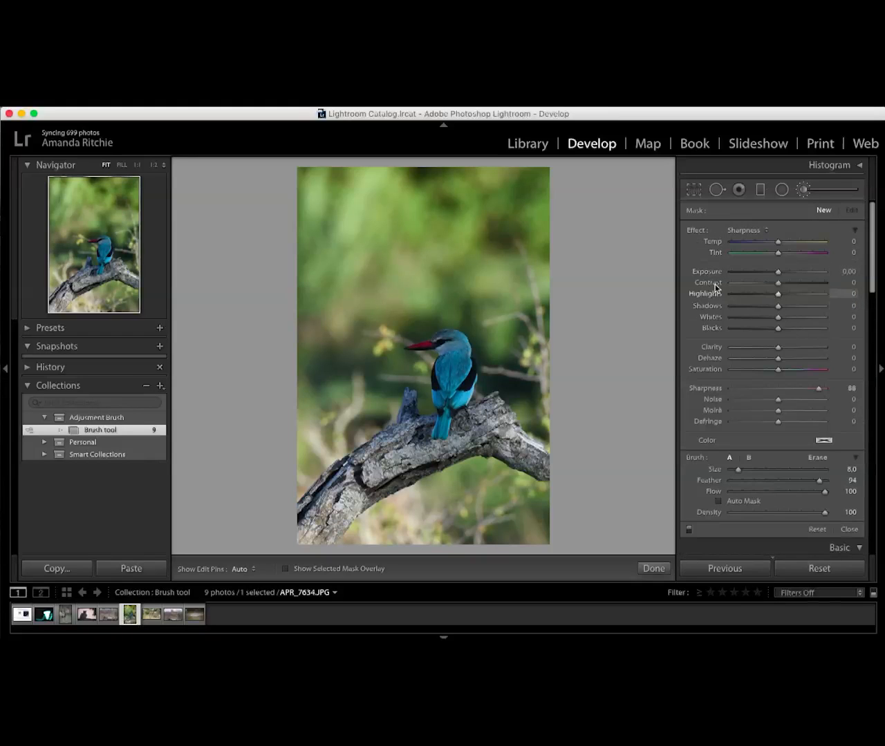
click(820, 390)
click(855, 231)
Paint the sharpness mask over the bird with the overlay shown, erase the spill around its body, and hide the overlay.
key(o)
mouse_move(452, 375)
mouse_down()
mouse_move(454, 347)
mouse_move(460, 358)
mouse_move(443, 423)
mouse_move(464, 389)
mouse_move(443, 394)
mouse_move(459, 342)
mouse_move(422, 345)
mouse_move(458, 340)
mouse_move(463, 389)
mouse_move(450, 415)
mouse_up()
key(alt)
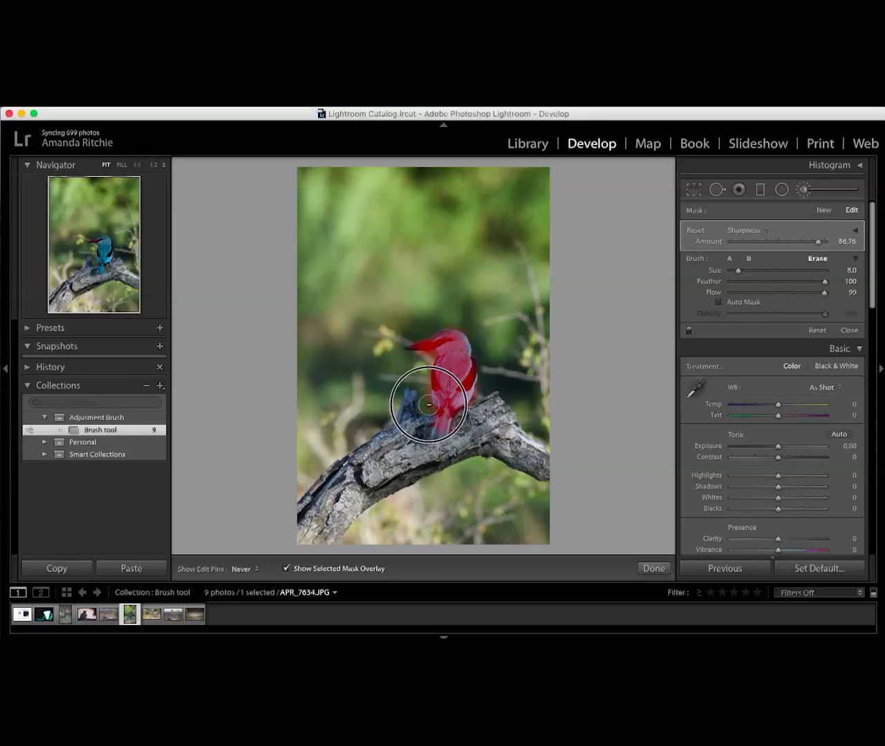
key(o)
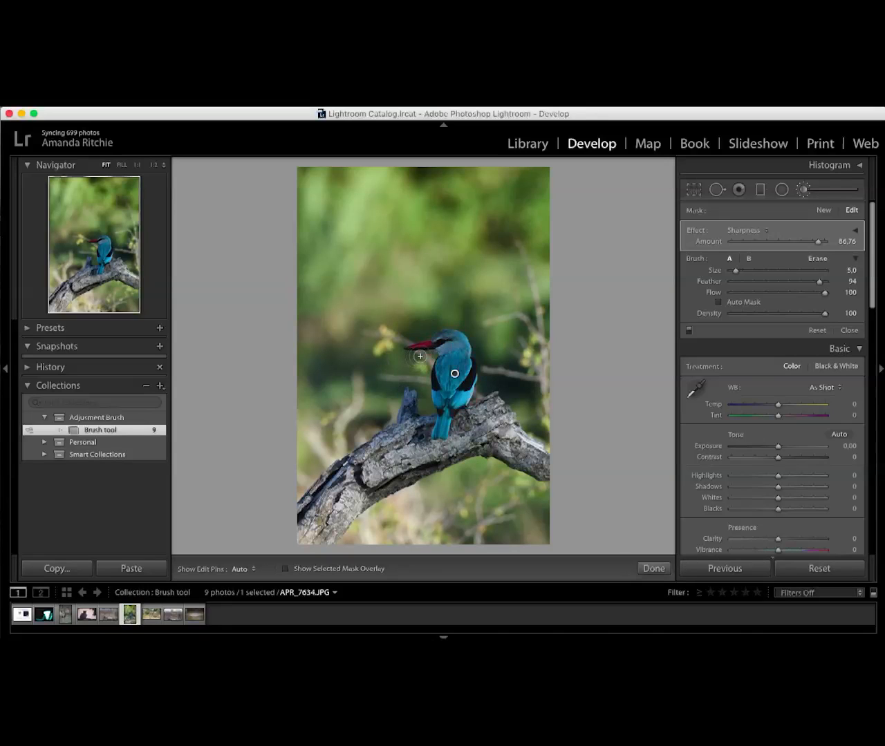
Set the bird's sharpness Amount to 100 and examine the feather detail at 4:1 and 2:1 zoom.
drag(818, 240, 730, 242)
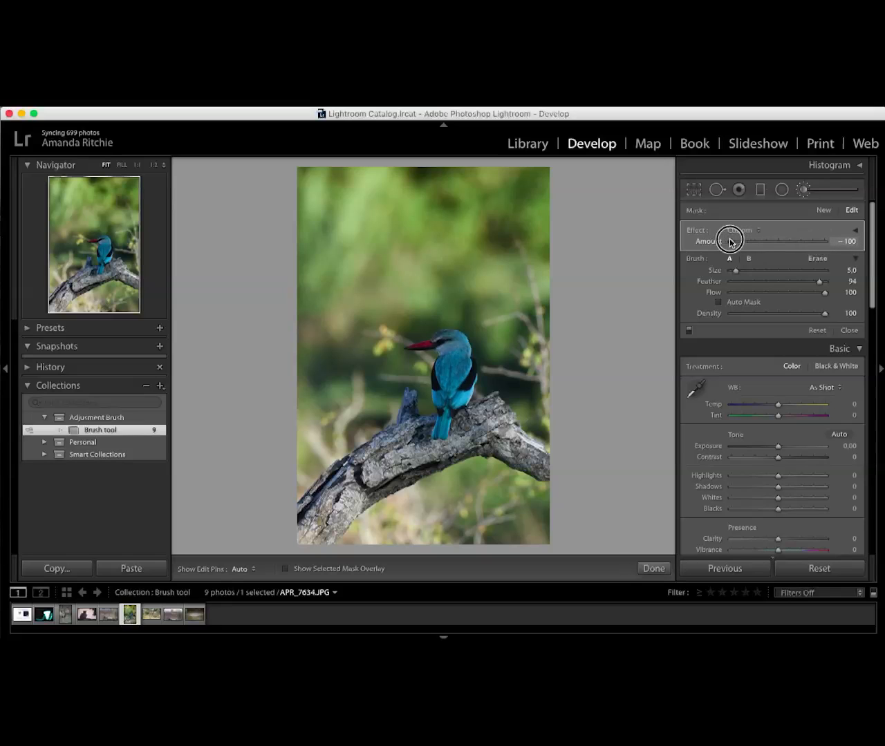
drag(730, 242, 864, 242)
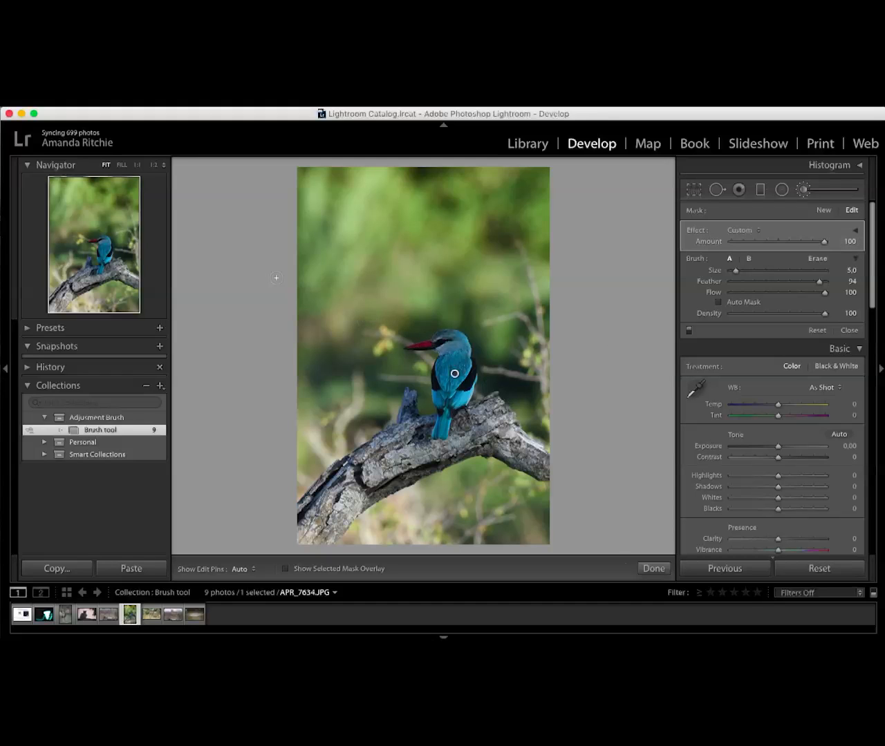
click(107, 247)
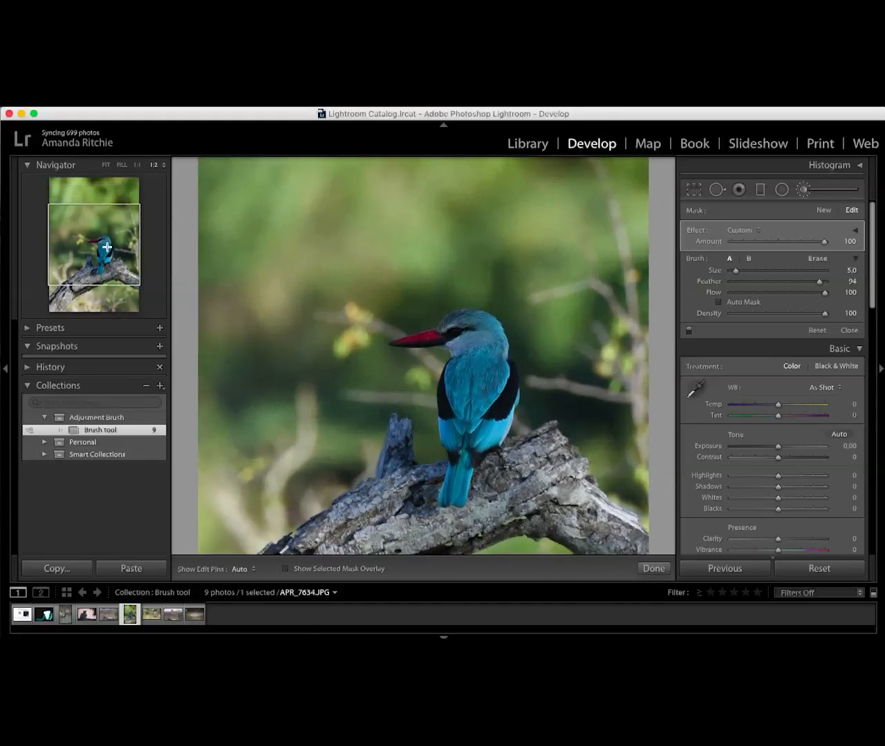
click(164, 166)
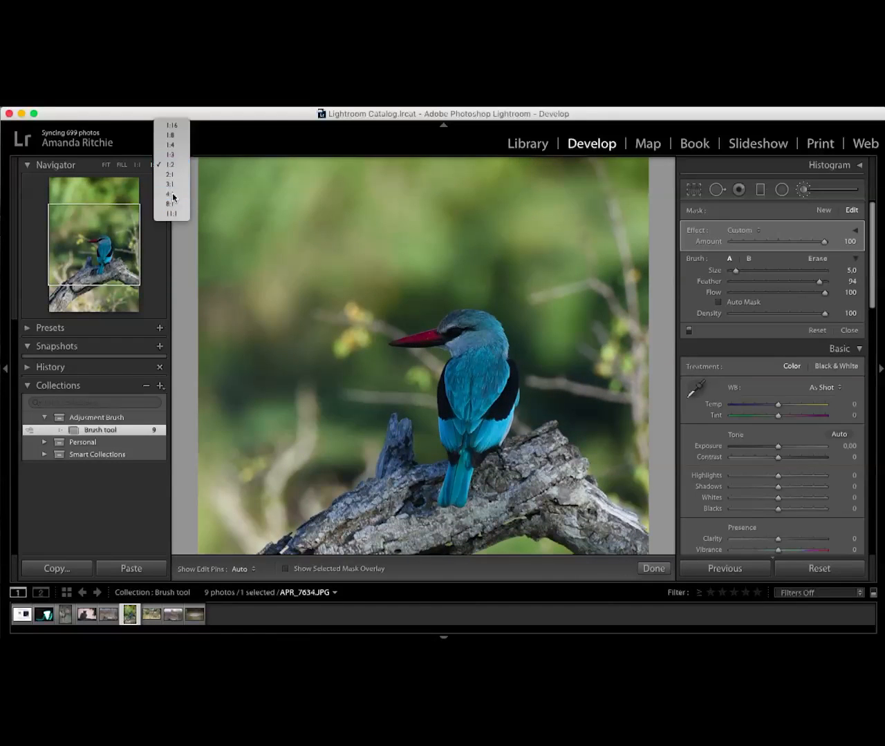
click(173, 197)
mouse_move(824, 242)
mouse_down()
mouse_move(738, 243)
mouse_move(825, 243)
mouse_up()
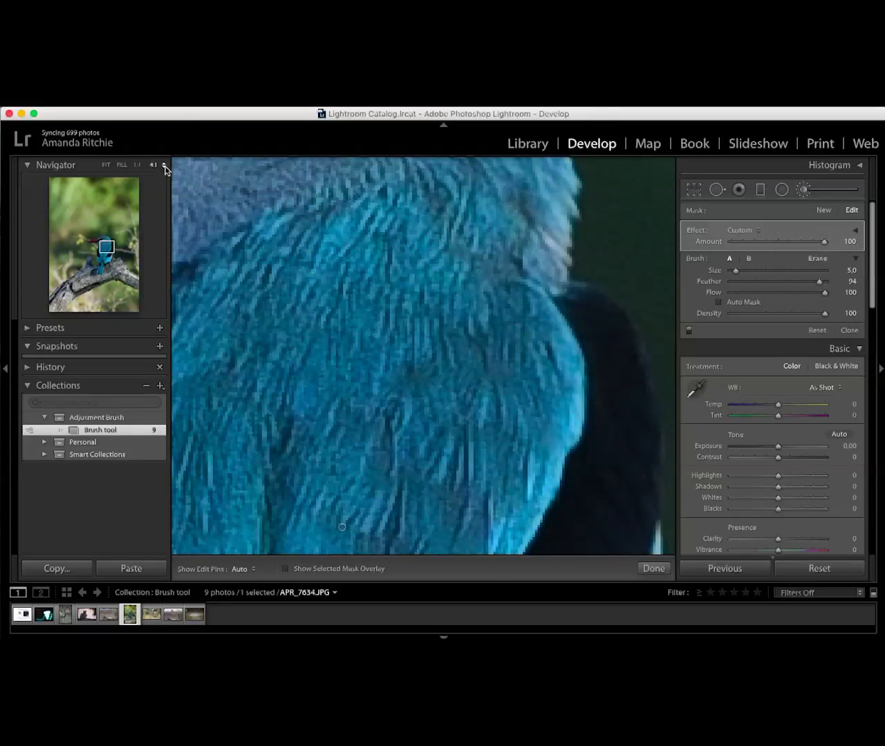
click(164, 166)
click(177, 143)
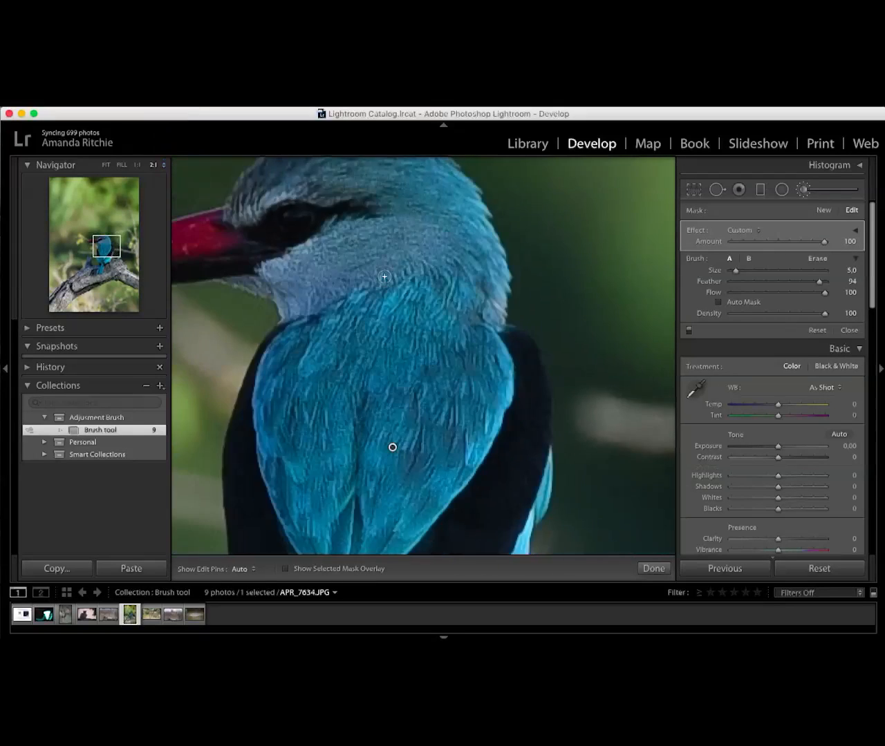
click(82, 272)
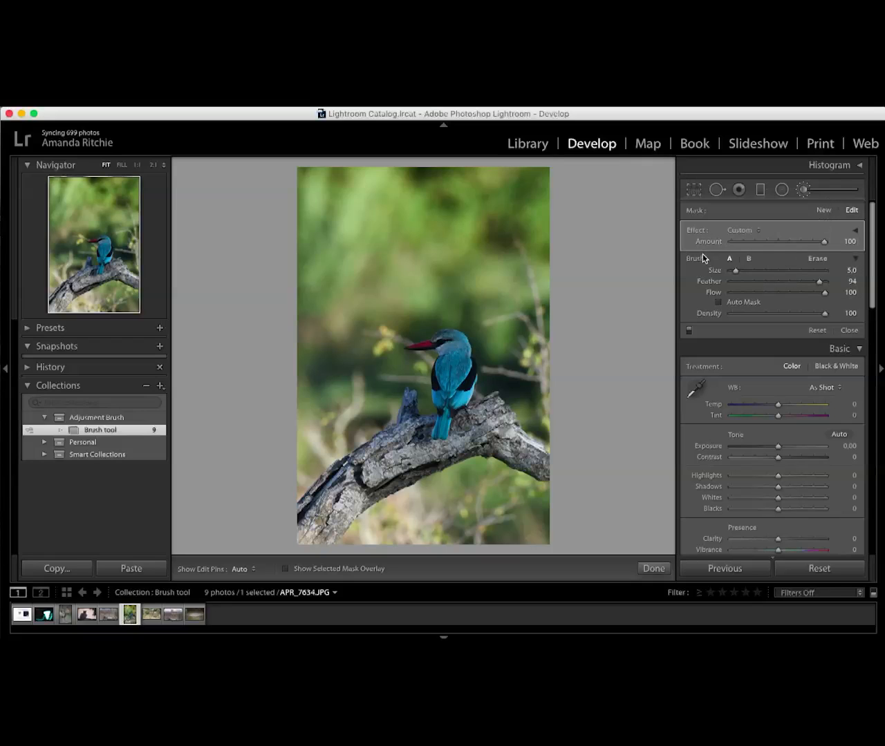
Start a new mask with the Exposure effect at an Amount of -3.69 and paint it over the bird with the pins hidden.
click(824, 210)
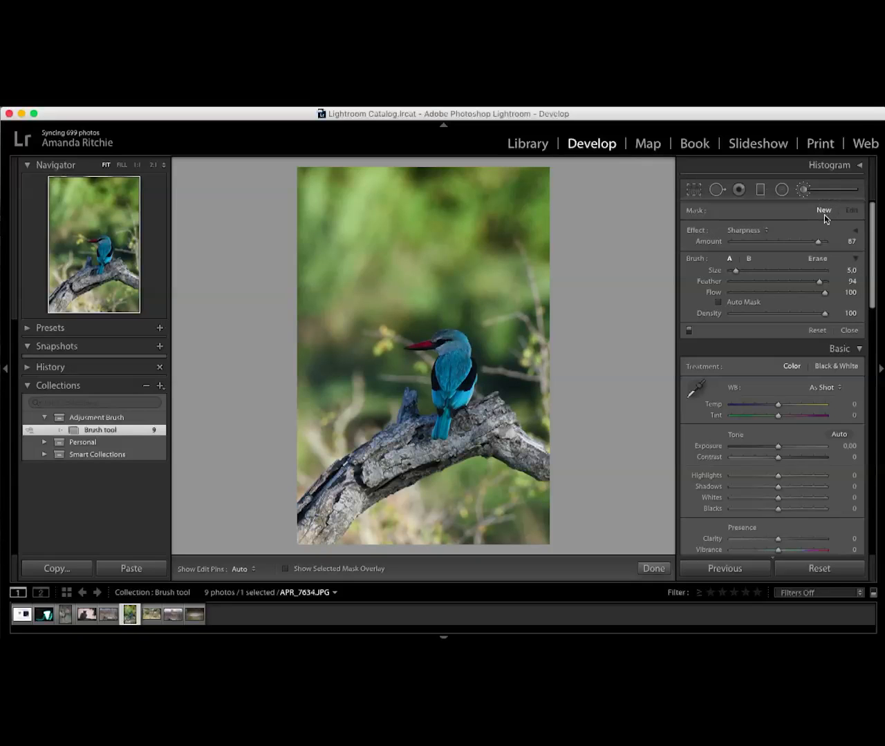
click(756, 232)
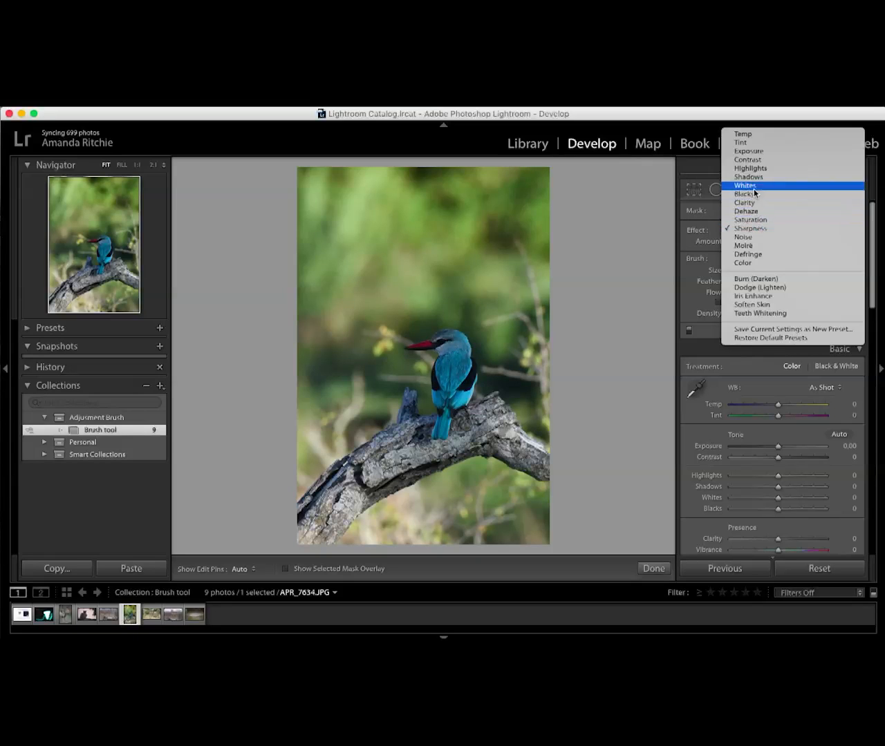
click(749, 151)
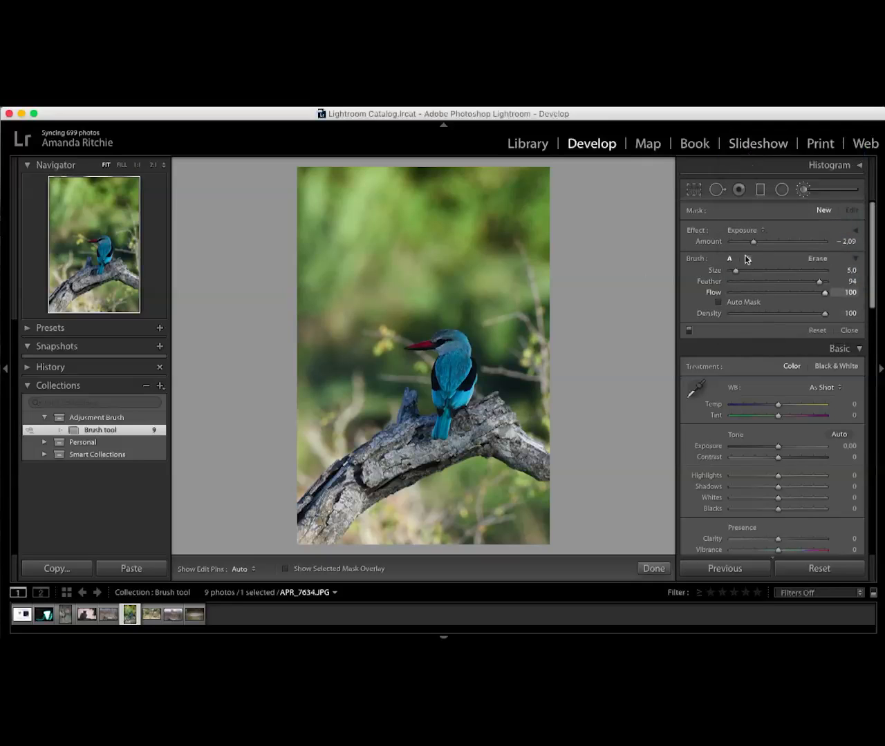
drag(754, 245, 737, 245)
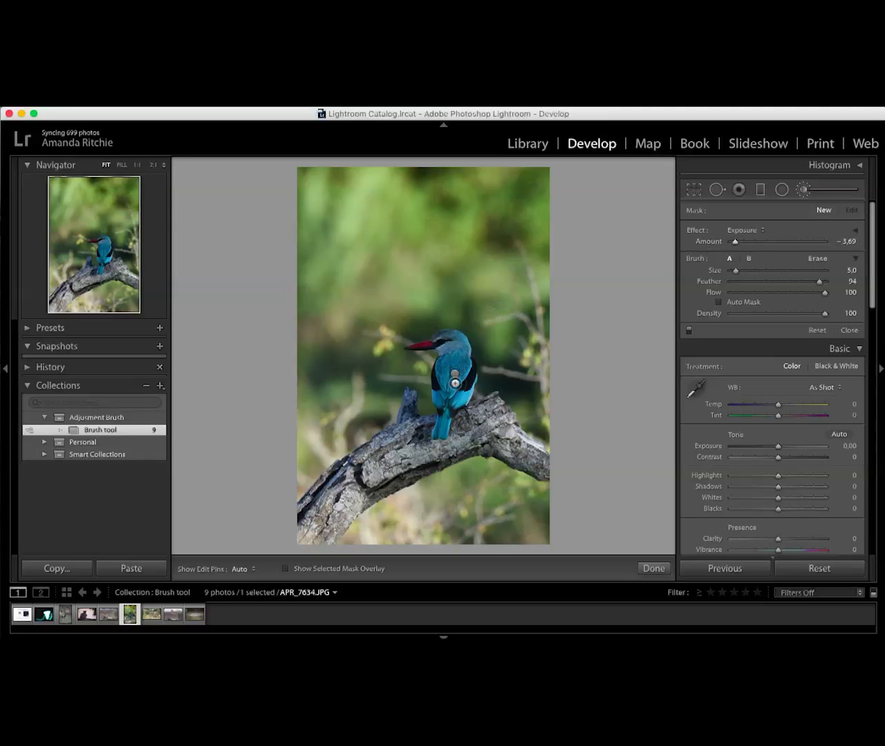
mouse_move(455, 377)
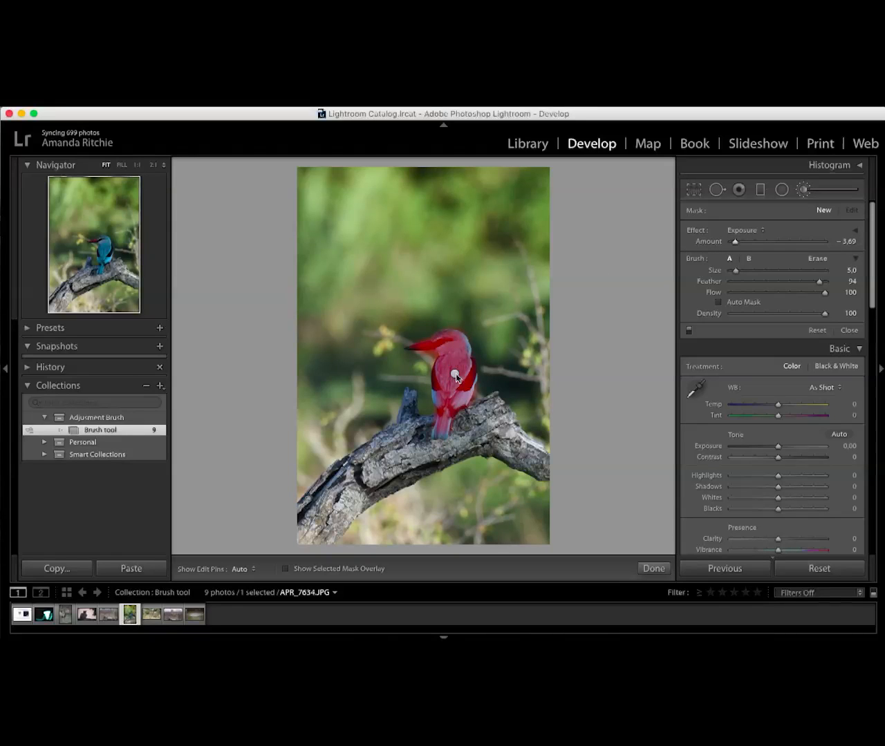
key(h)
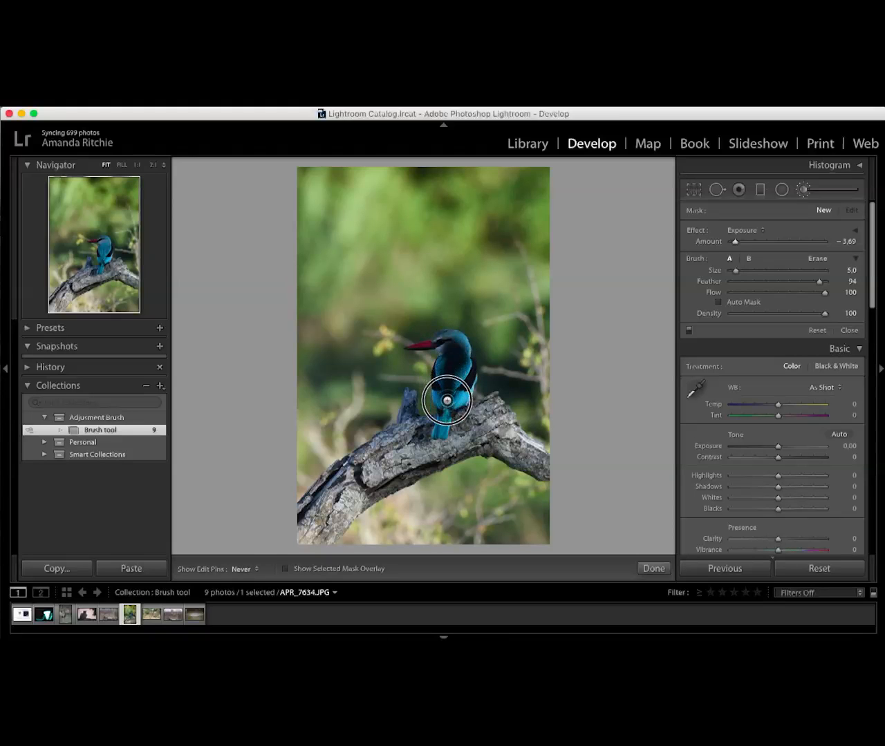
key(h)
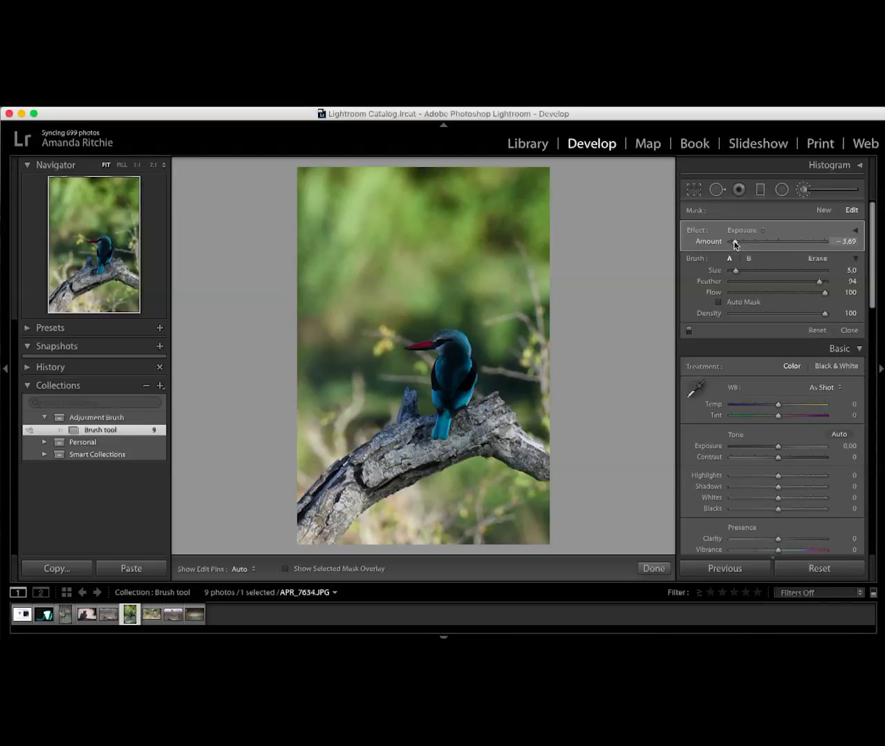
Raise the exposure mask's Amount to 0.25 and extend the painted area down over the bird's tail.
drag(736, 243, 779, 244)
key(h)
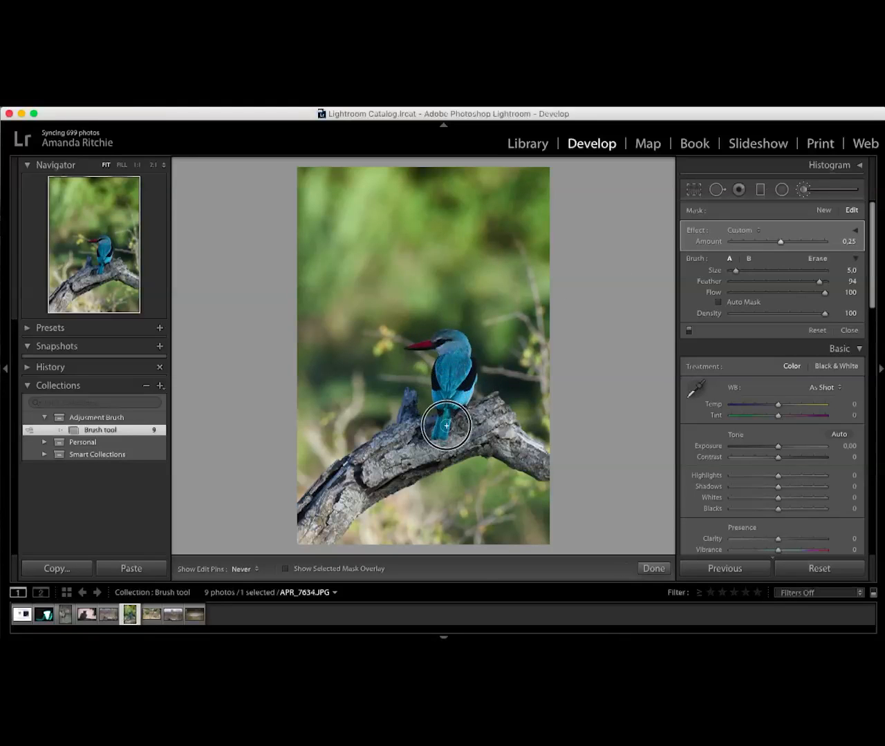
key(h)
Erase the exposure mask's spill around the bird's body with the overlay shown, and hide the overlay.
mouse_move(456, 354)
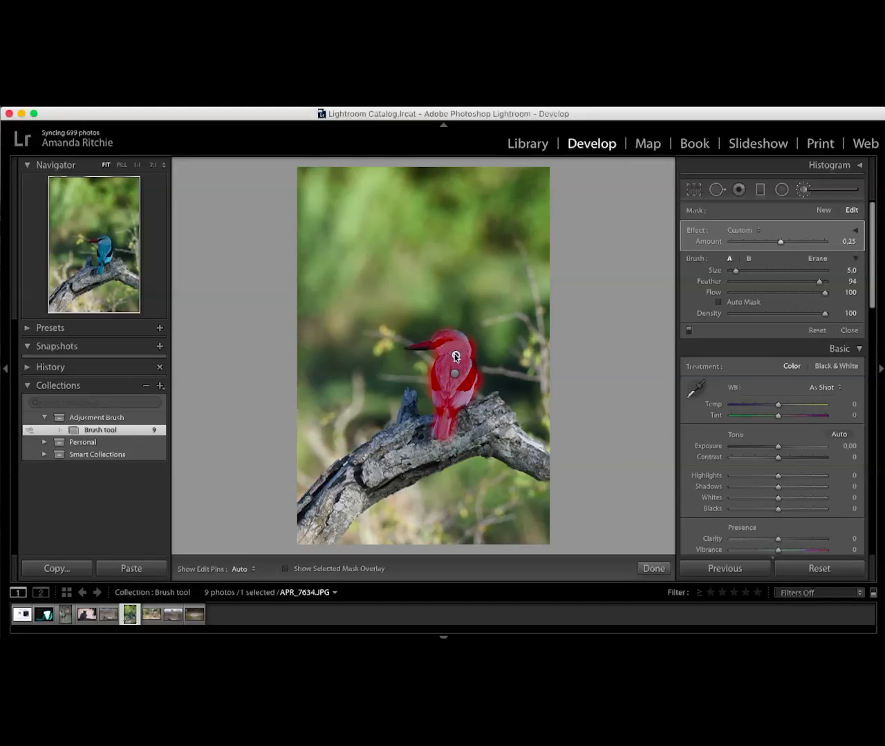
key(o)
key(alt)
key(h)
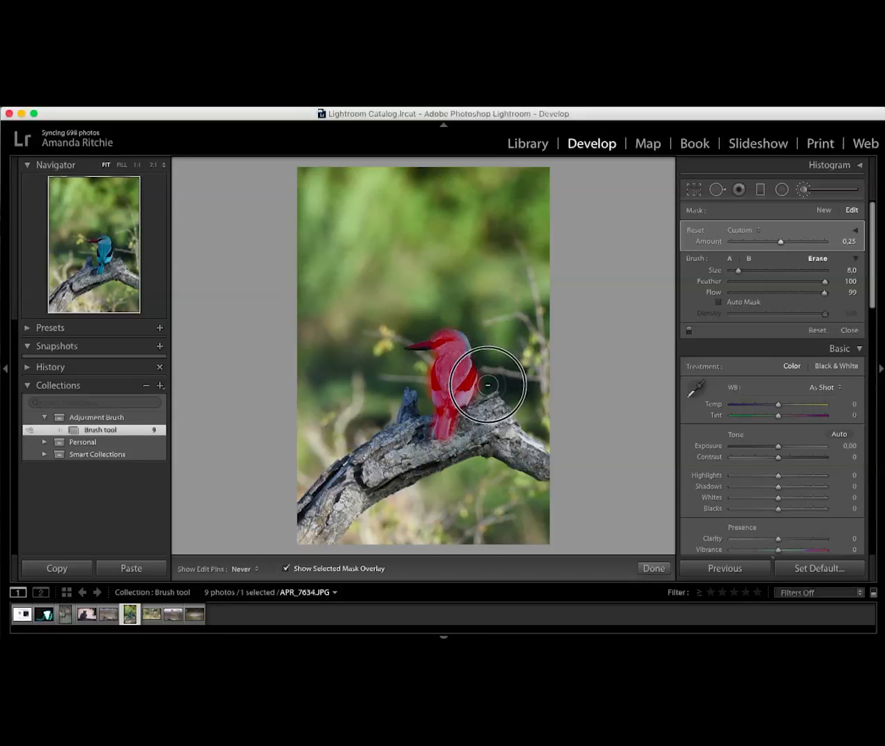
mouse_move(420, 399)
mouse_down()
mouse_move(422, 365)
mouse_move(429, 409)
mouse_up()
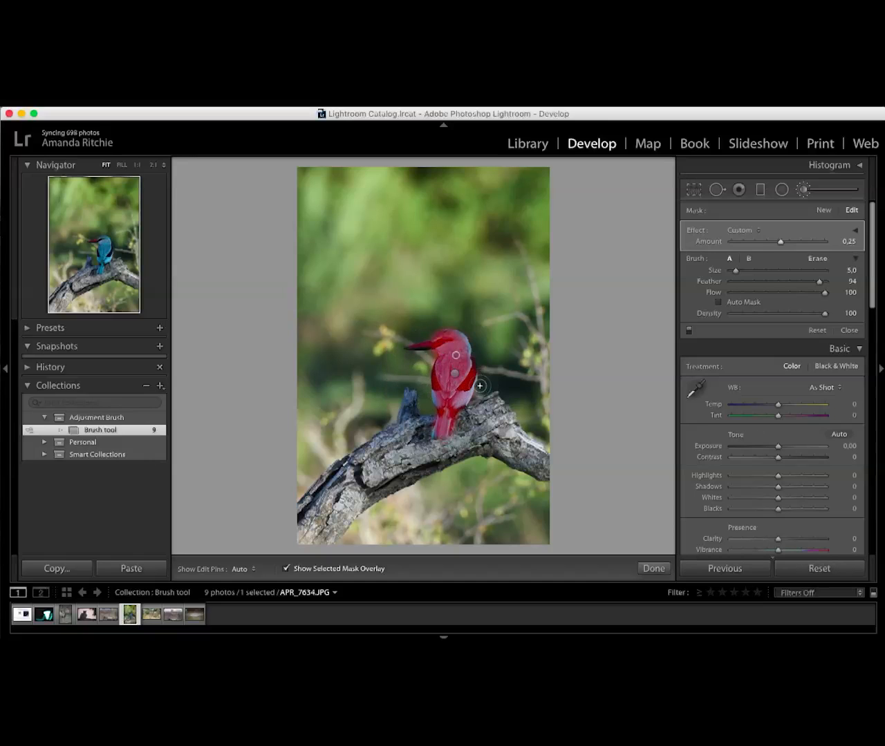
key(o)
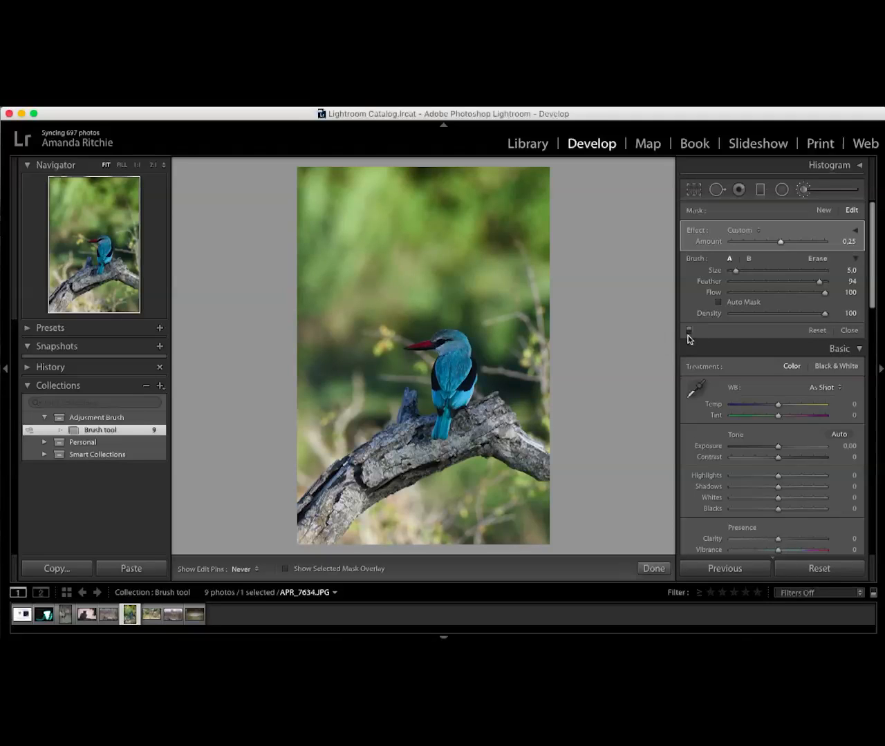
Toggle the brush adjustments off and on to compare the bird before and after.
click(689, 332)
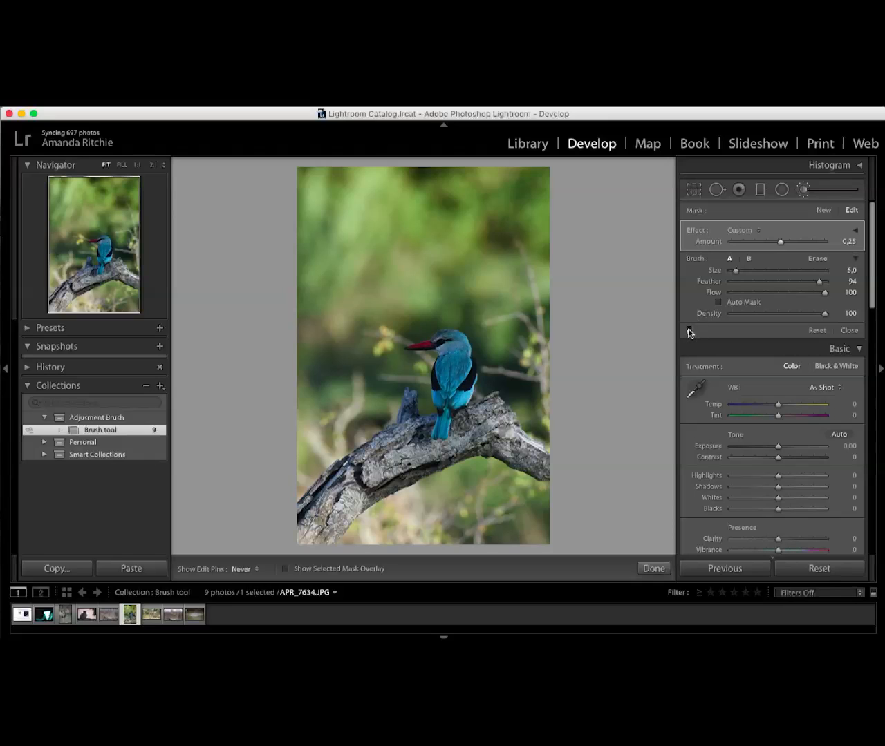
click(689, 332)
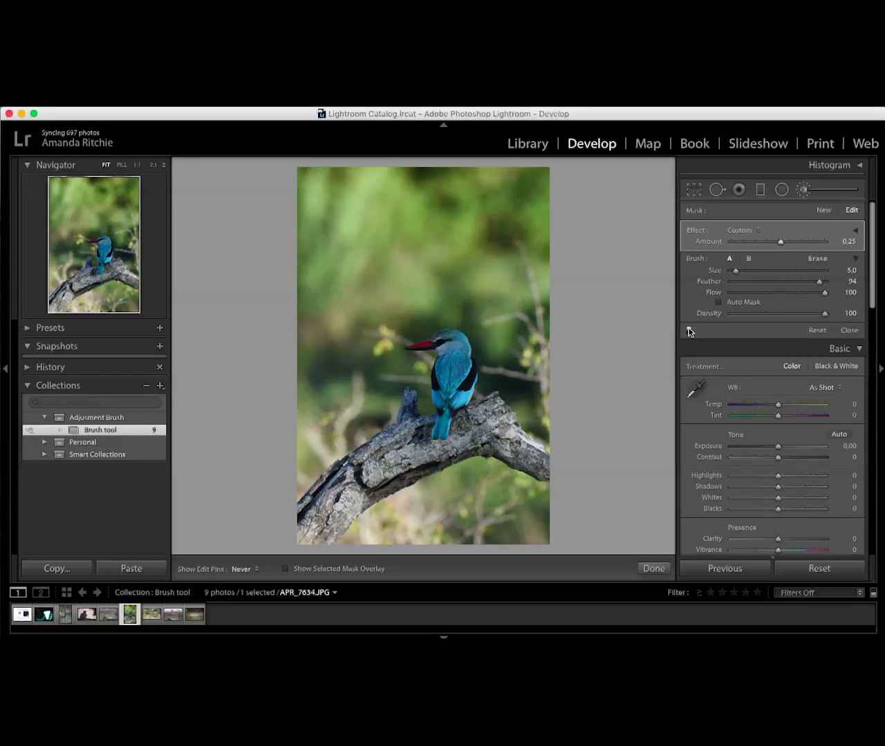
click(689, 333)
click(689, 332)
click(689, 332)
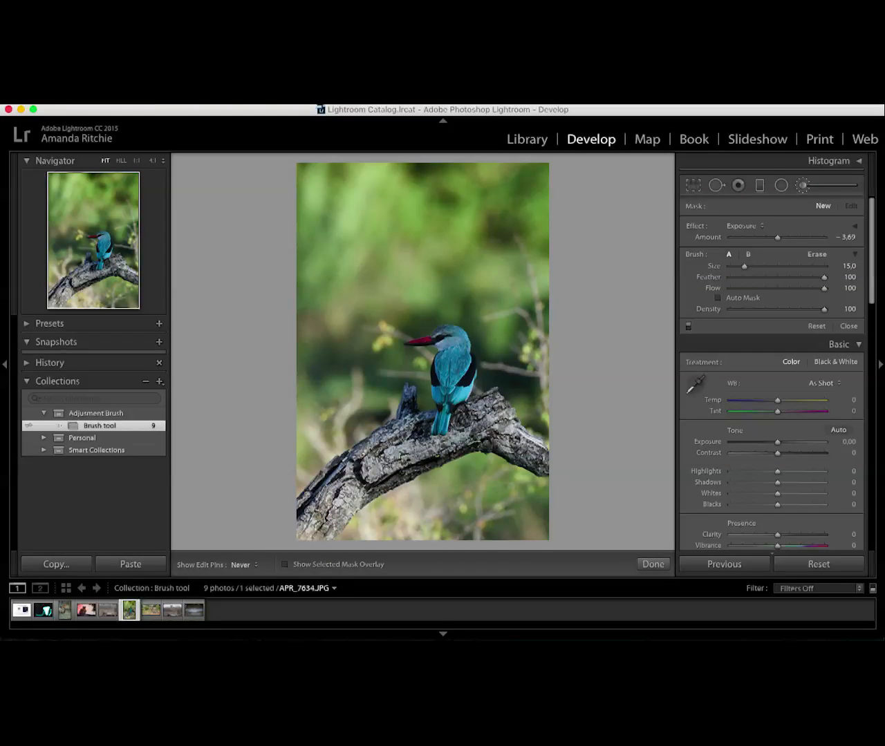
Paint a new Clarity mask along the whole branch with a brush size of 8.0 and set its Amount to 100.
click(743, 226)
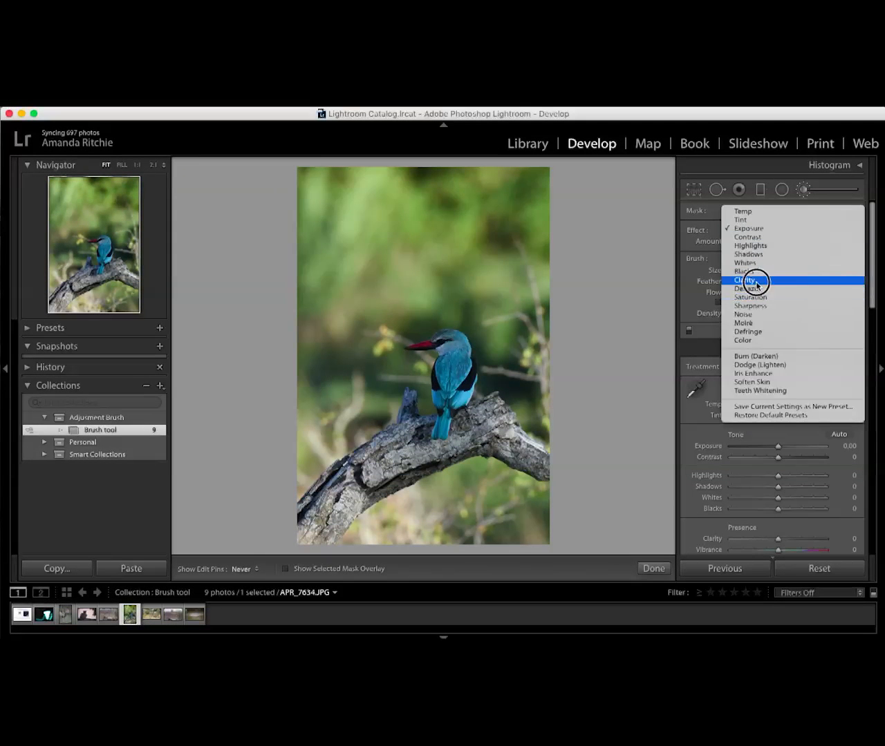
click(753, 280)
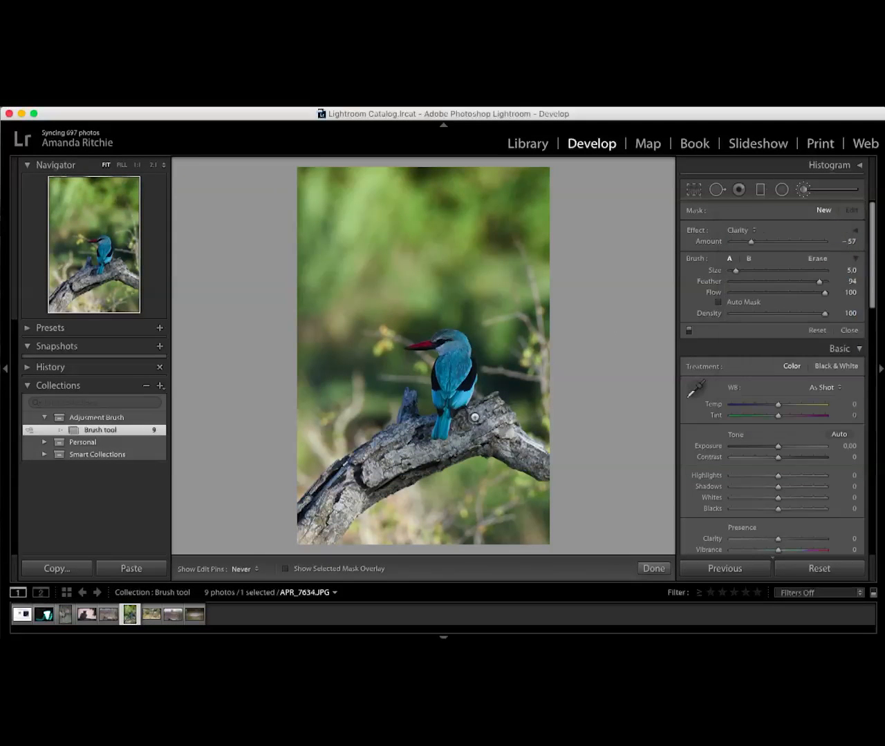
key(])
key(])
drag(393, 459, 393, 451)
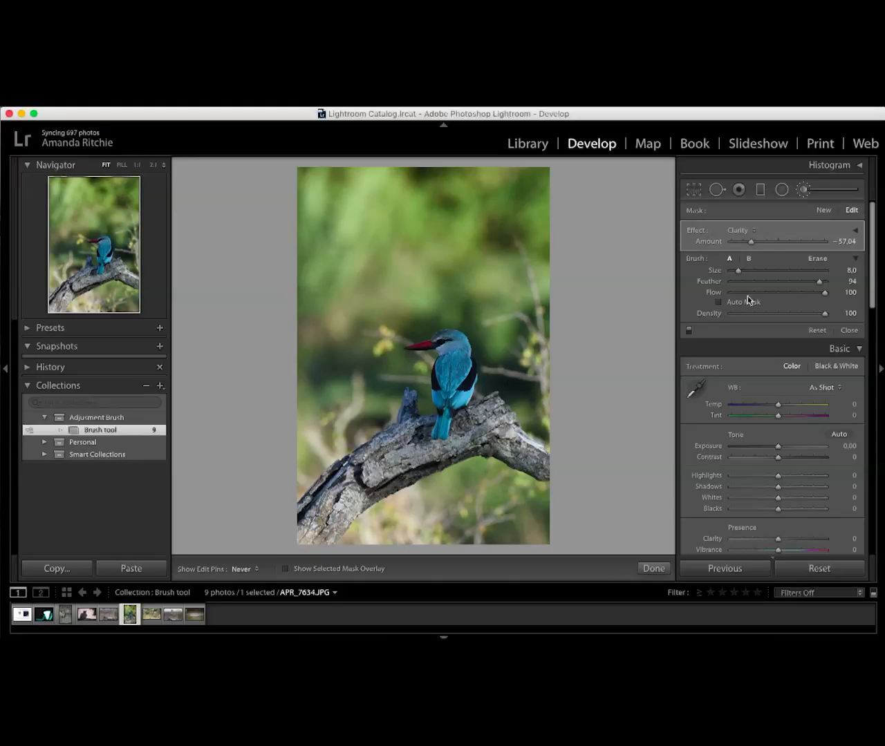
drag(751, 242, 825, 245)
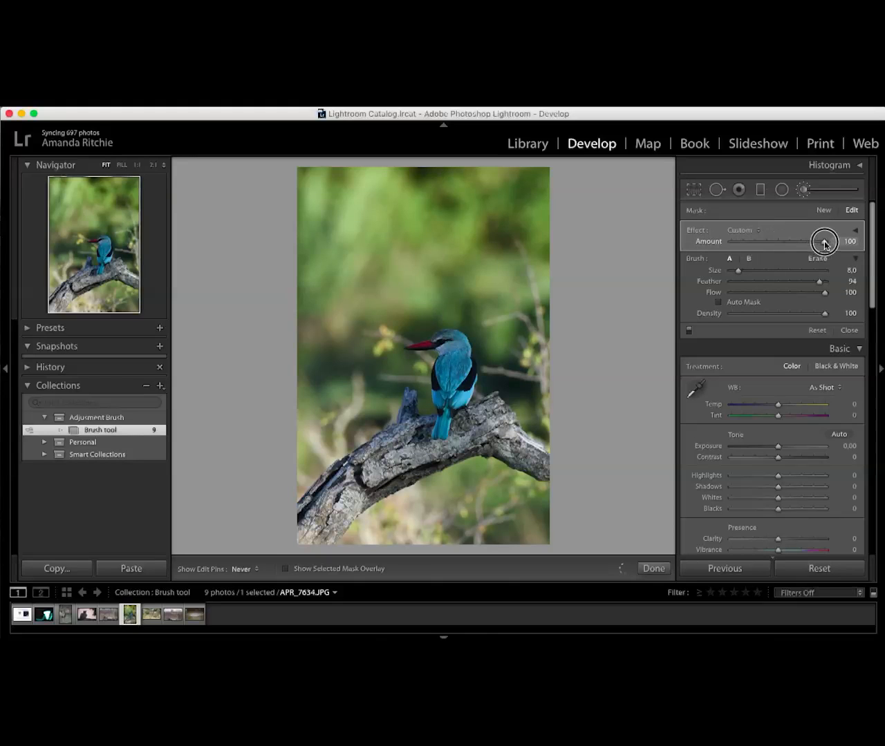
mouse_move(364, 467)
mouse_down()
mouse_move(331, 512)
mouse_move(331, 502)
mouse_move(333, 512)
mouse_move(402, 443)
mouse_move(378, 491)
mouse_move(473, 420)
mouse_move(455, 447)
mouse_move(514, 442)
mouse_move(538, 461)
mouse_move(484, 435)
mouse_move(427, 453)
mouse_move(402, 438)
mouse_move(403, 412)
mouse_move(417, 459)
mouse_move(298, 529)
mouse_move(325, 527)
mouse_up()
mouse_move(491, 410)
mouse_down()
mouse_move(503, 445)
mouse_move(547, 461)
mouse_up()
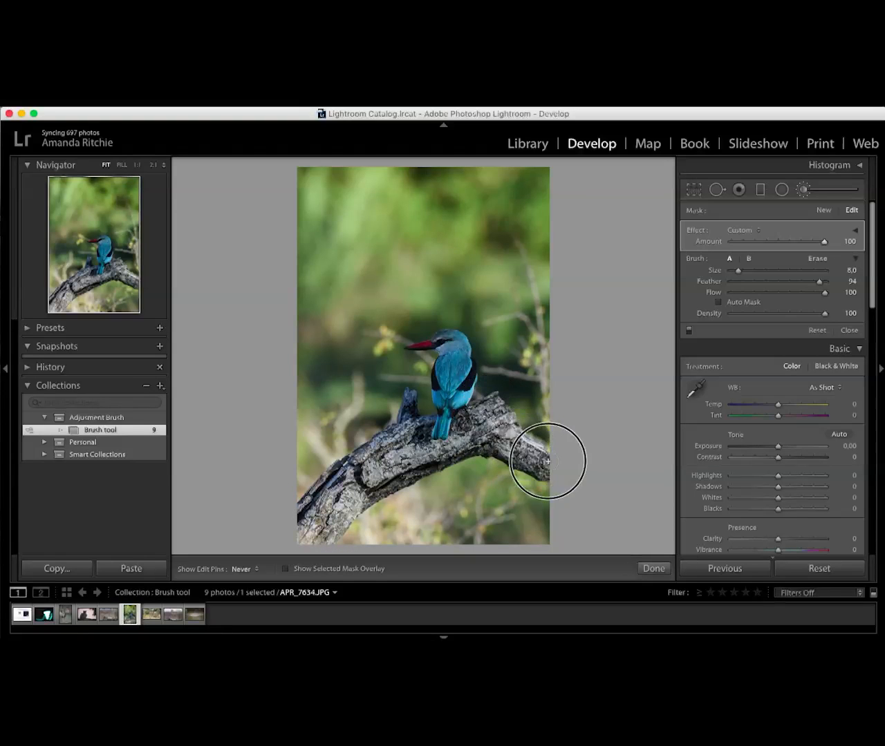
Start a new Dodge (Lighten) mask at an Amount of 0.25 and brush it over the bird's eye area.
click(822, 212)
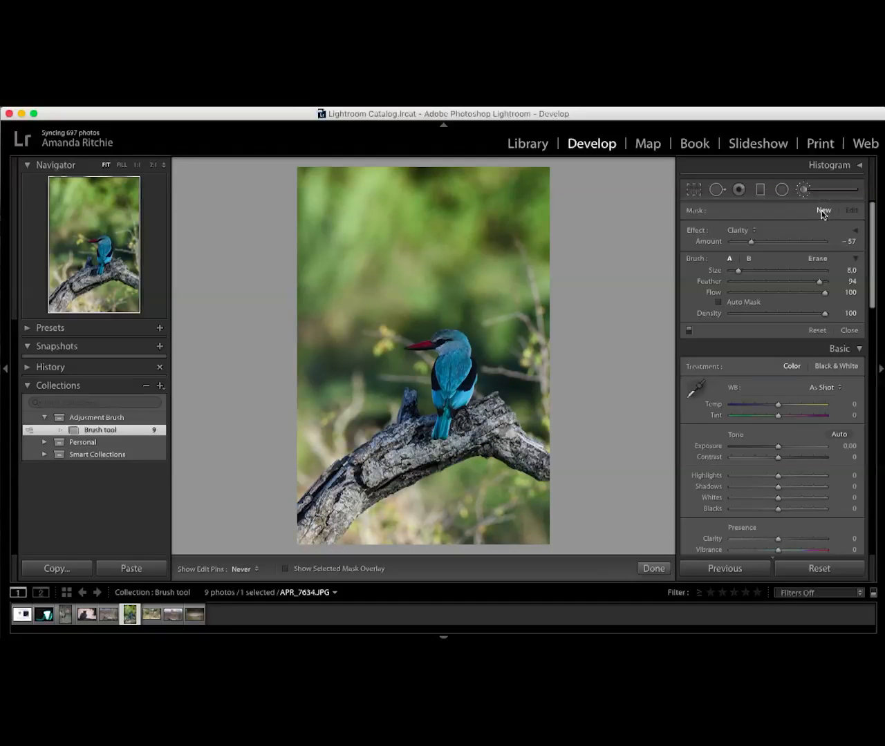
click(738, 233)
click(760, 312)
scroll(443, 343, up, 1)
click(443, 343)
scroll(443, 344, down, 2)
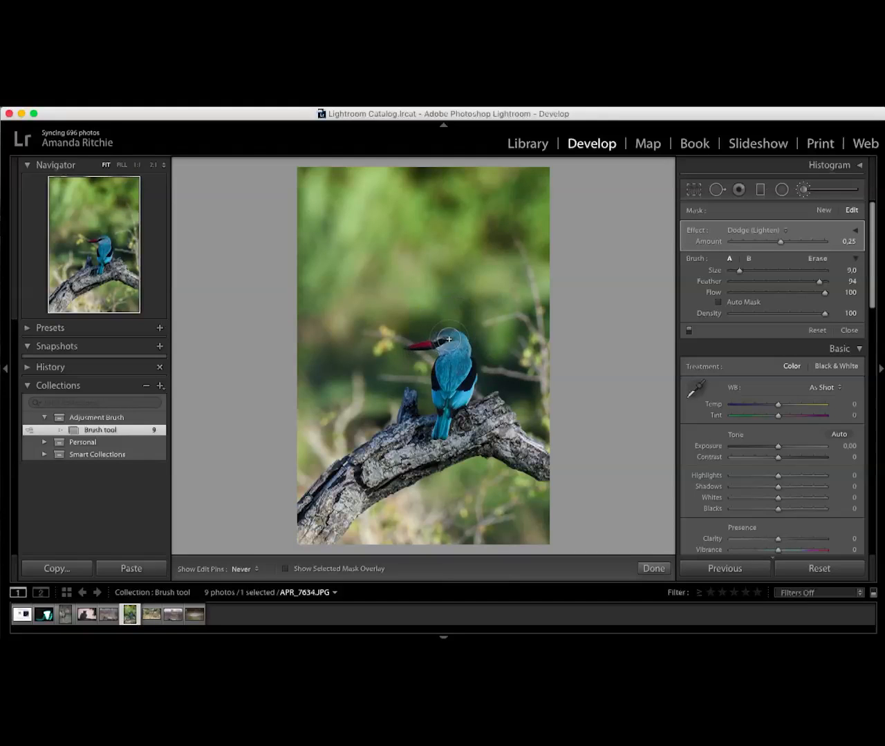
Open the elephant photo APR_7678.JPG and set up a brush effect with Clarity −57 and Sharpness 100.
click(689, 331)
click(149, 617)
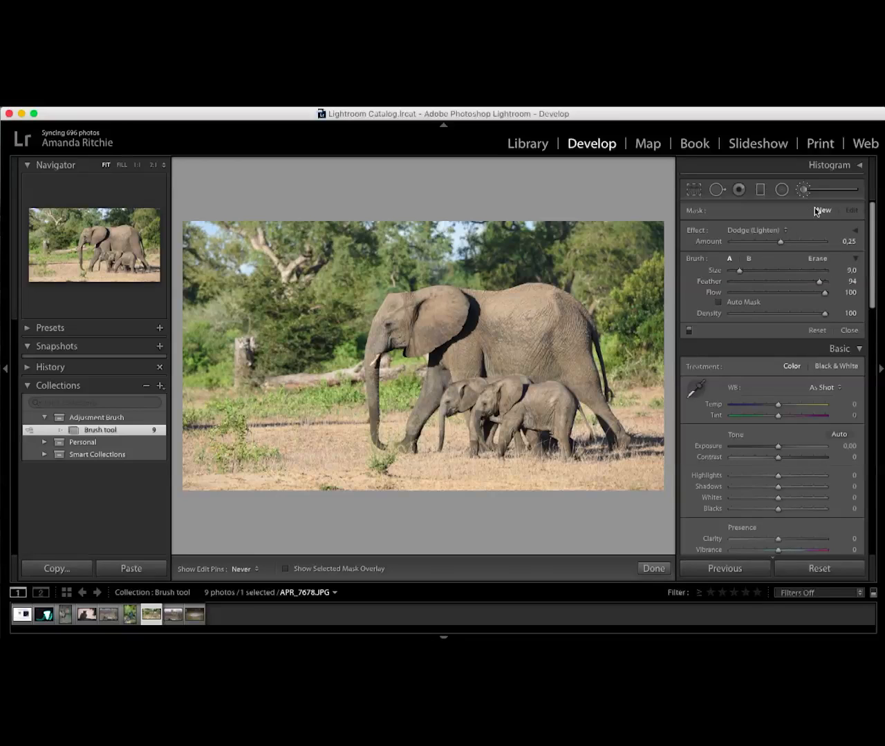
click(765, 235)
click(769, 143)
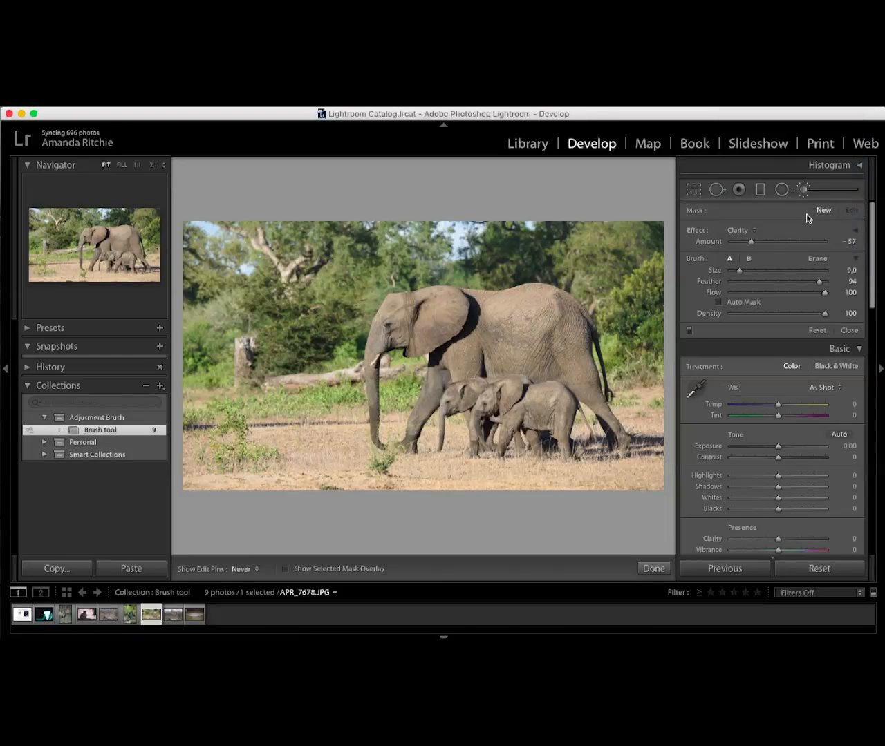
click(855, 231)
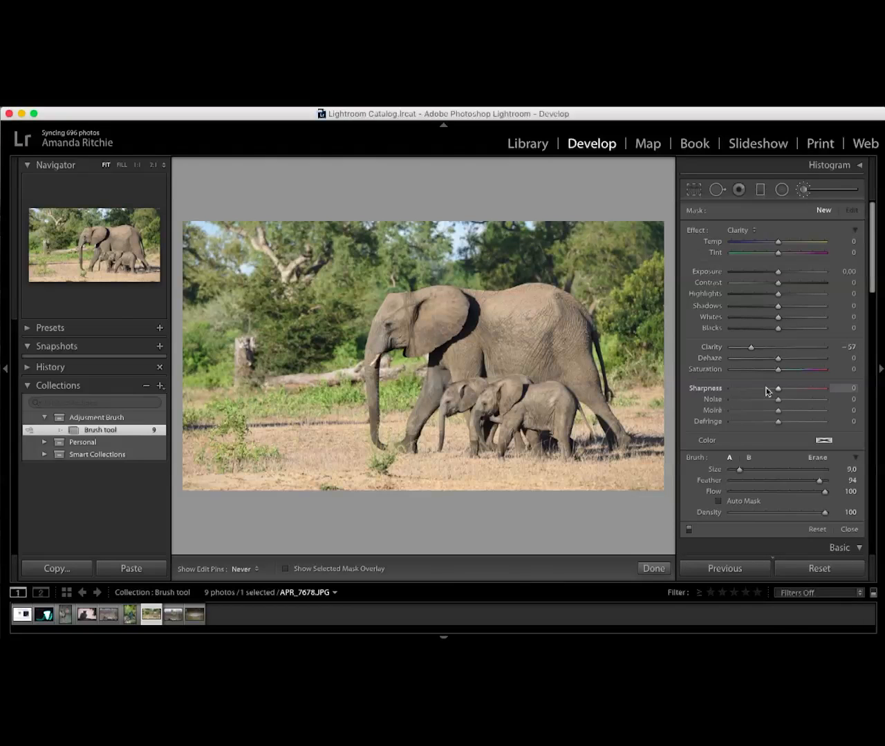
drag(777, 389, 829, 389)
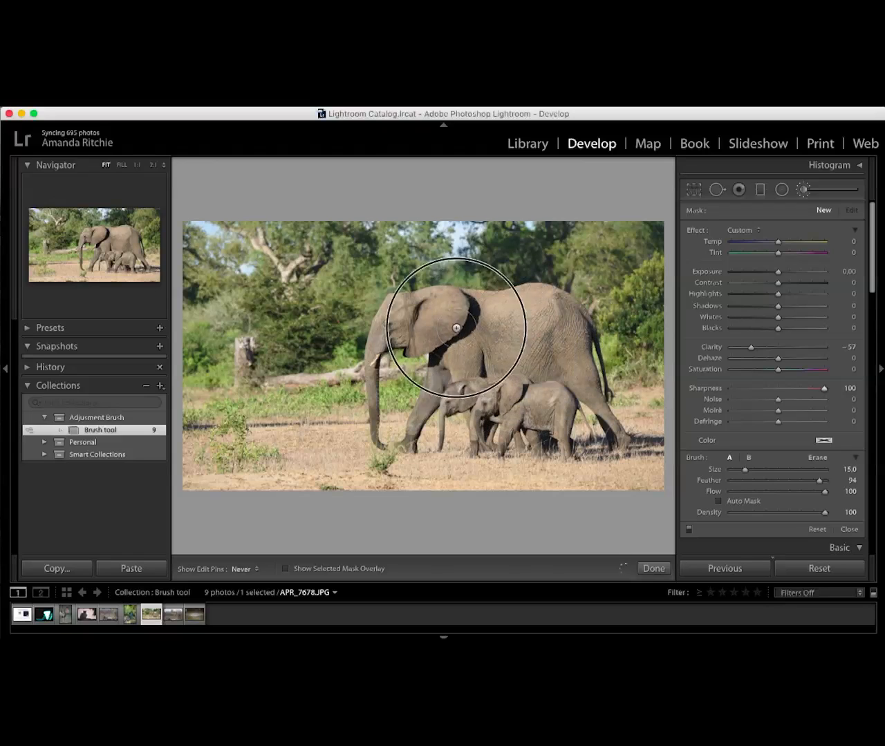
Brush the sharpness effect over the elephants with a brush size of 15.0 and set the mask's Amount to 91.
mouse_move(494, 398)
mouse_down()
mouse_move(537, 389)
mouse_move(536, 376)
mouse_up()
click(854, 232)
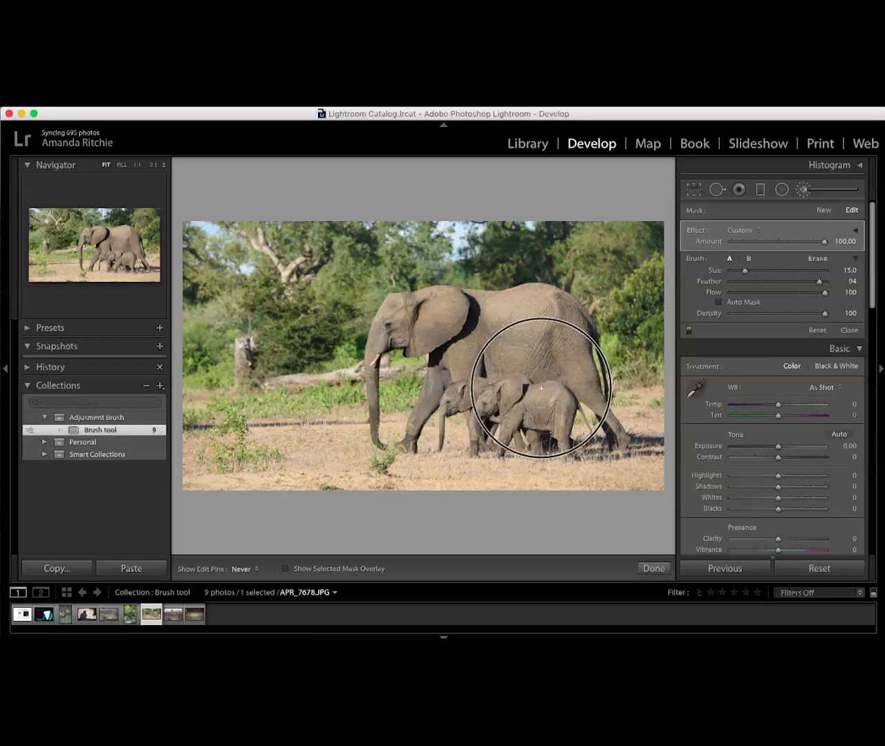
drag(571, 355, 571, 374)
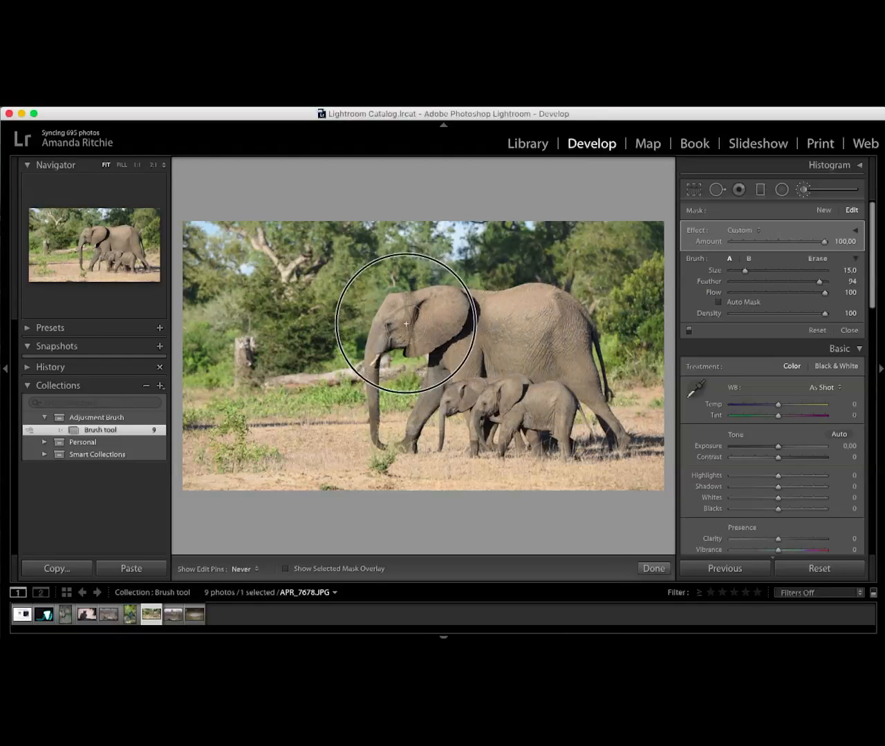
mouse_move(440, 318)
mouse_down()
mouse_move(452, 365)
mouse_move(475, 390)
mouse_move(456, 394)
mouse_move(478, 367)
mouse_up()
drag(824, 241, 756, 247)
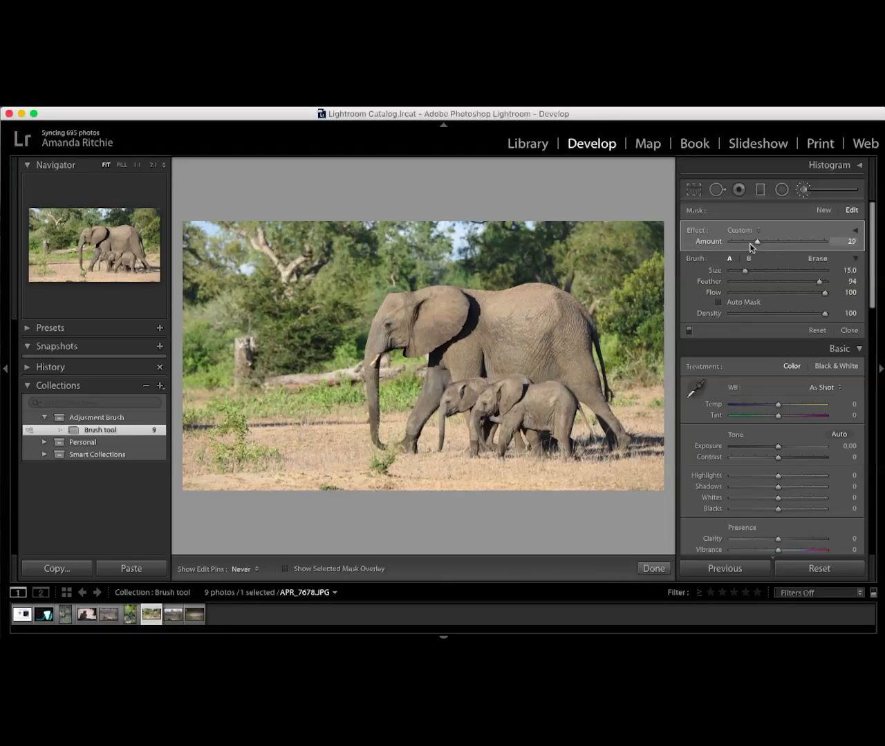
drag(761, 246, 816, 245)
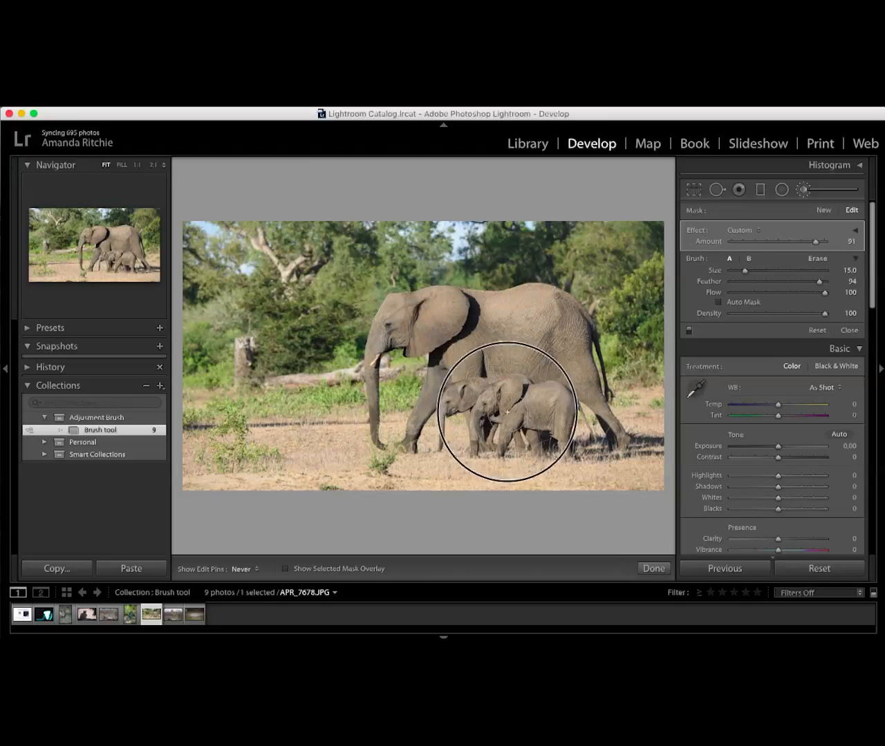
Paint a new Burn (Darken) mask at an Amount of −0.30 over the ground, and close the Adjustment Brush.
click(820, 211)
click(738, 232)
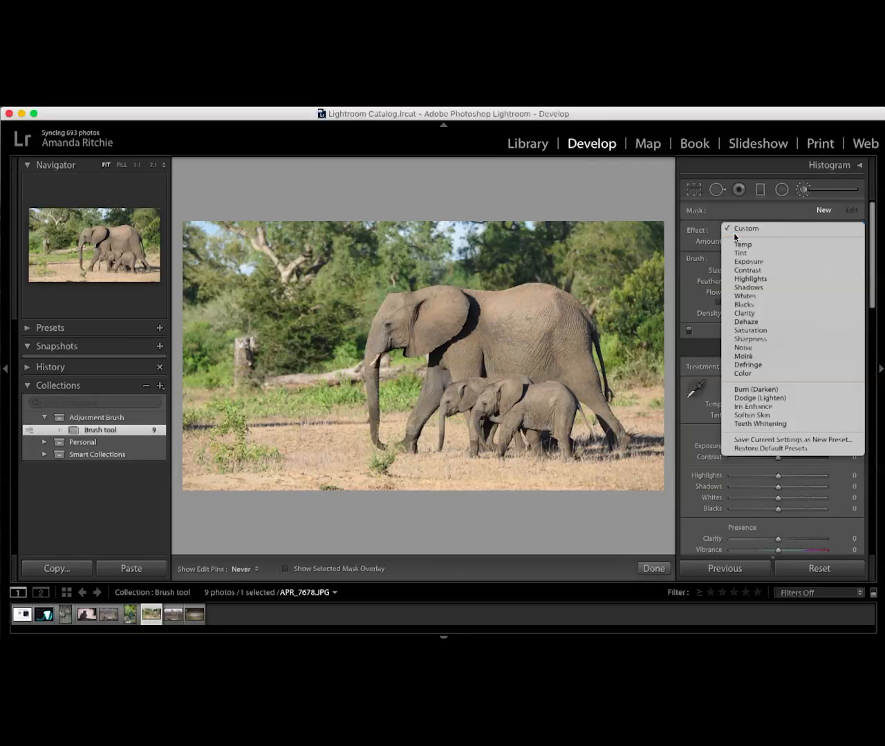
click(757, 390)
scroll(233, 450, up, 3)
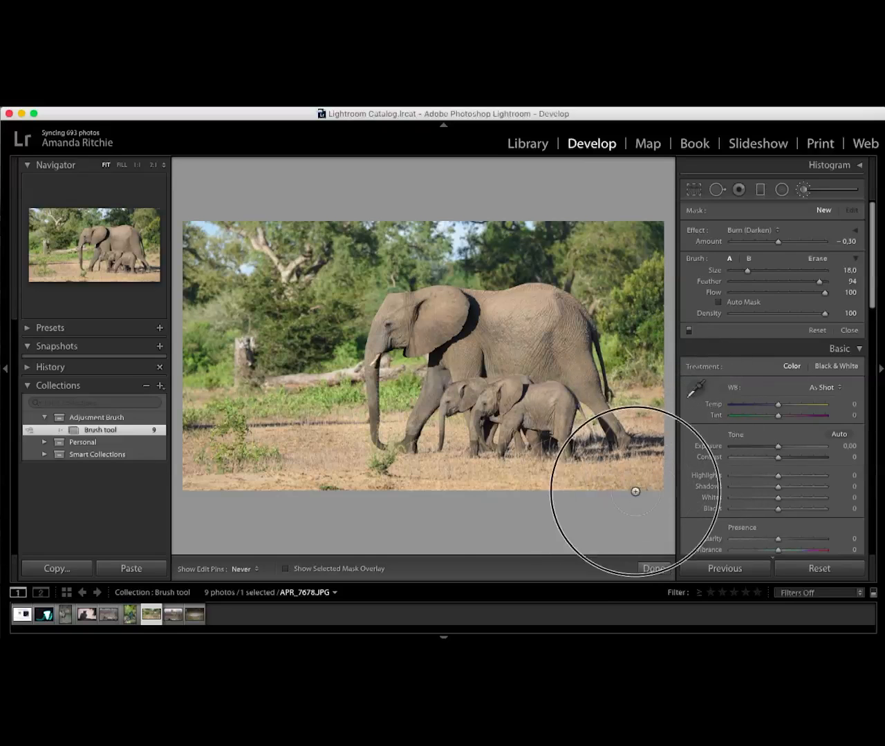
mouse_move(187, 442)
mouse_down()
mouse_move(297, 468)
mouse_move(427, 469)
mouse_up()
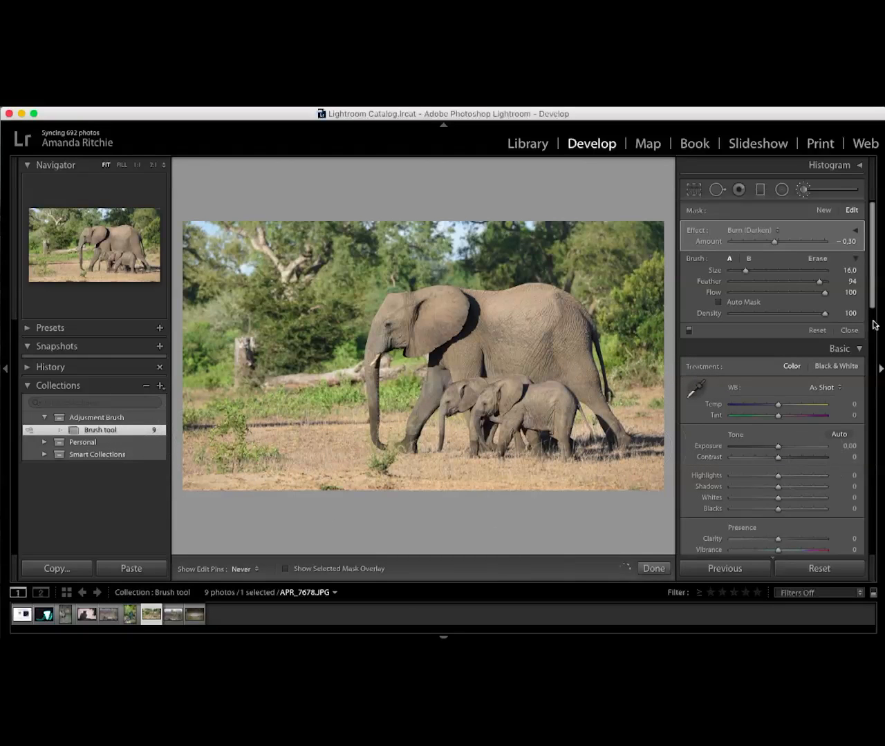
click(848, 331)
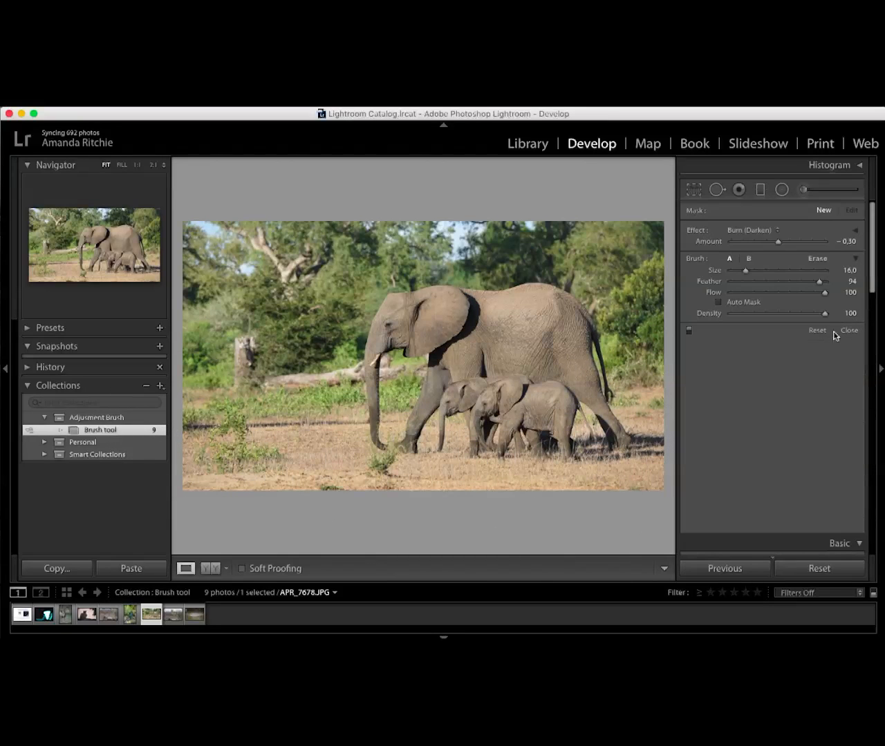
Open the cheetah photo Iris enhance.CR2 and magnify the cheetah's eyes at 4:1.
click(174, 615)
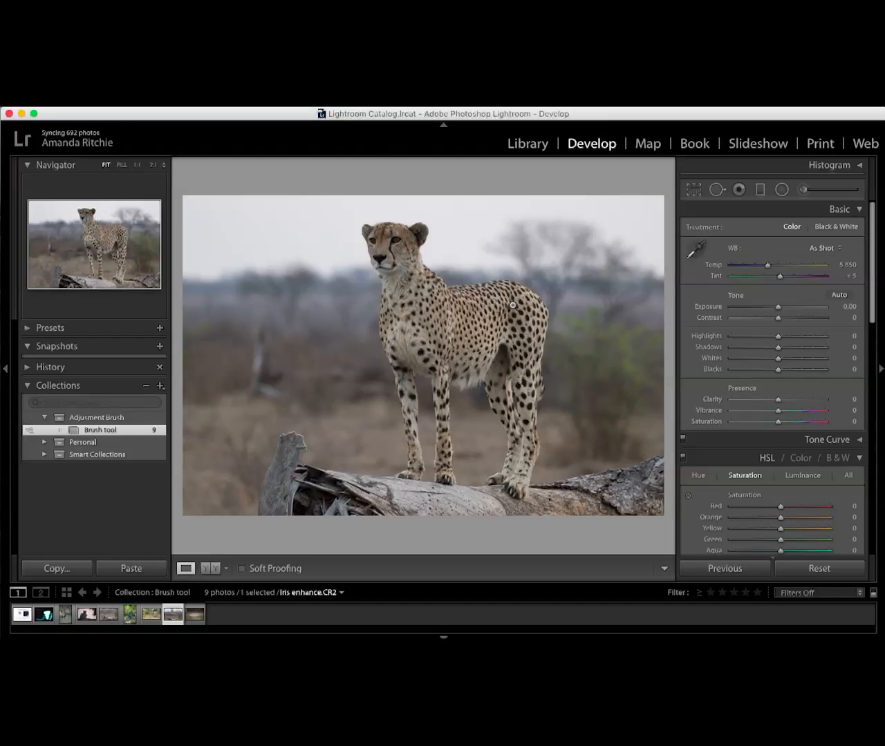
click(164, 168)
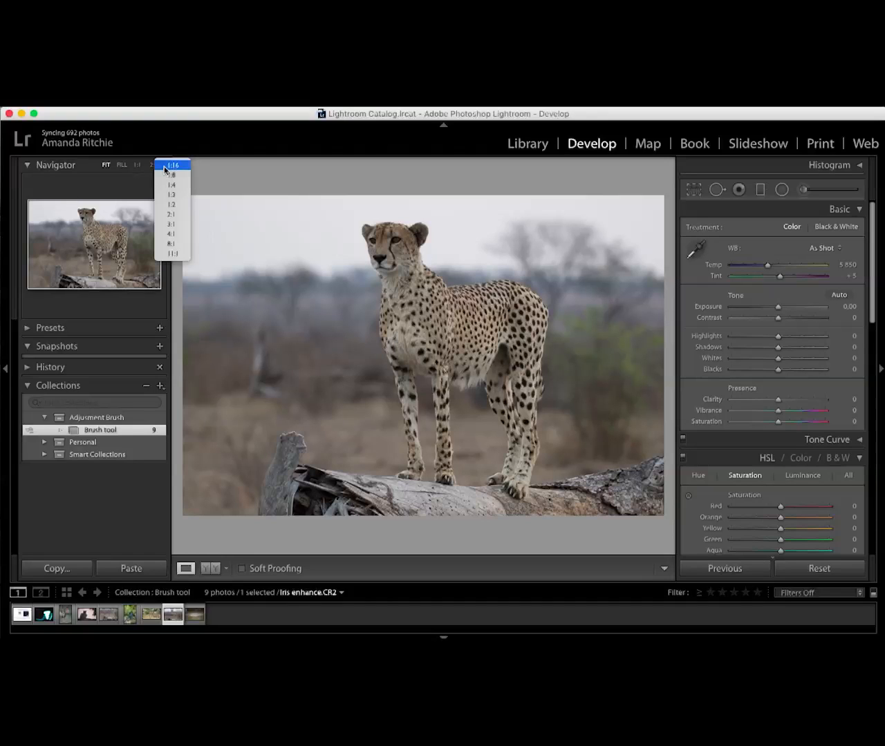
click(171, 244)
drag(74, 263, 81, 212)
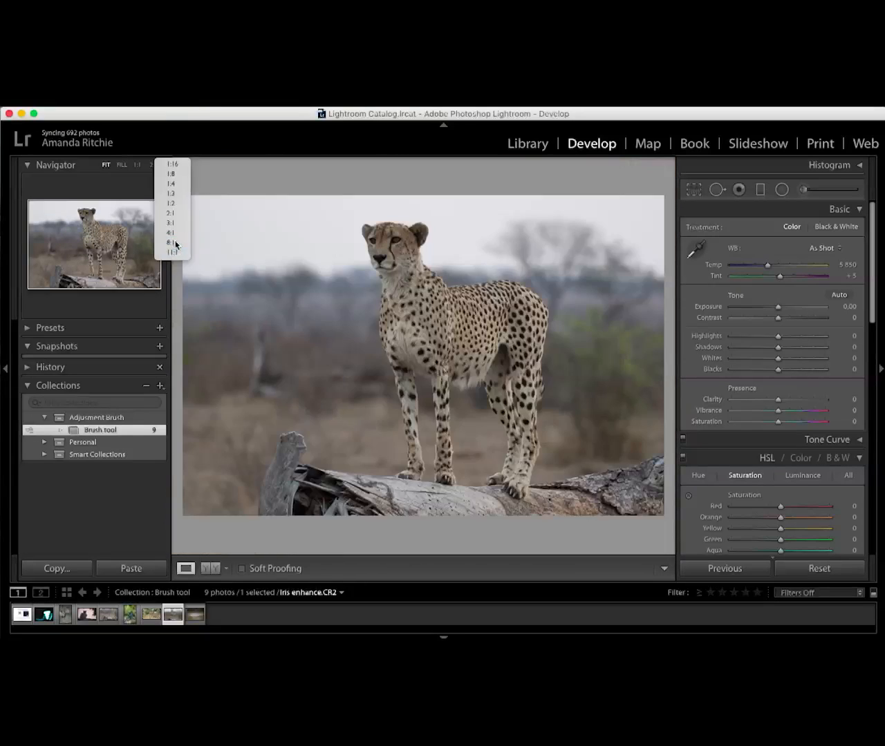
click(168, 247)
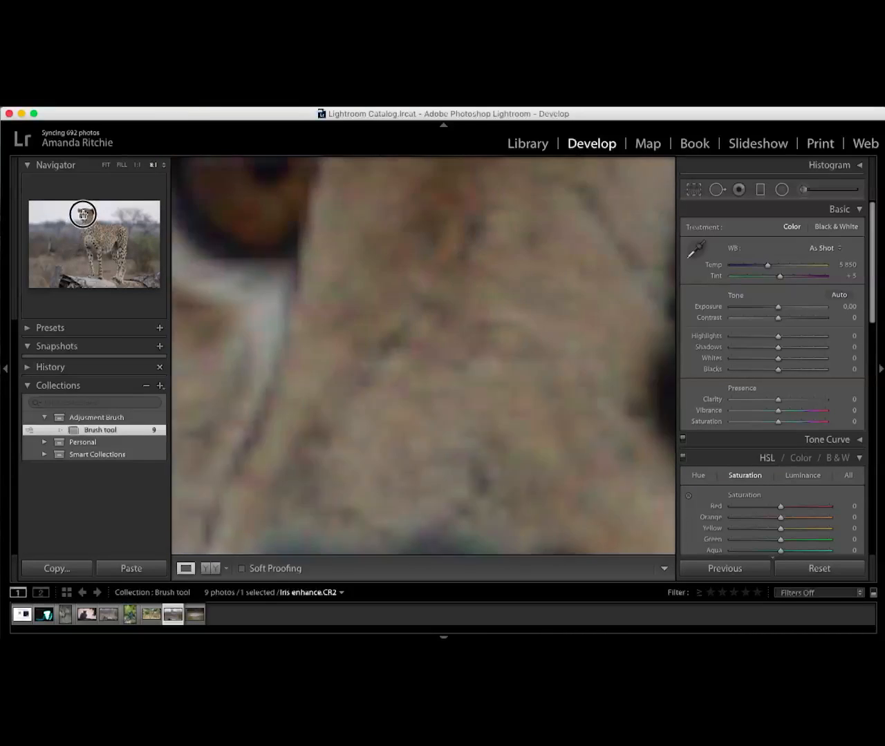
click(163, 164)
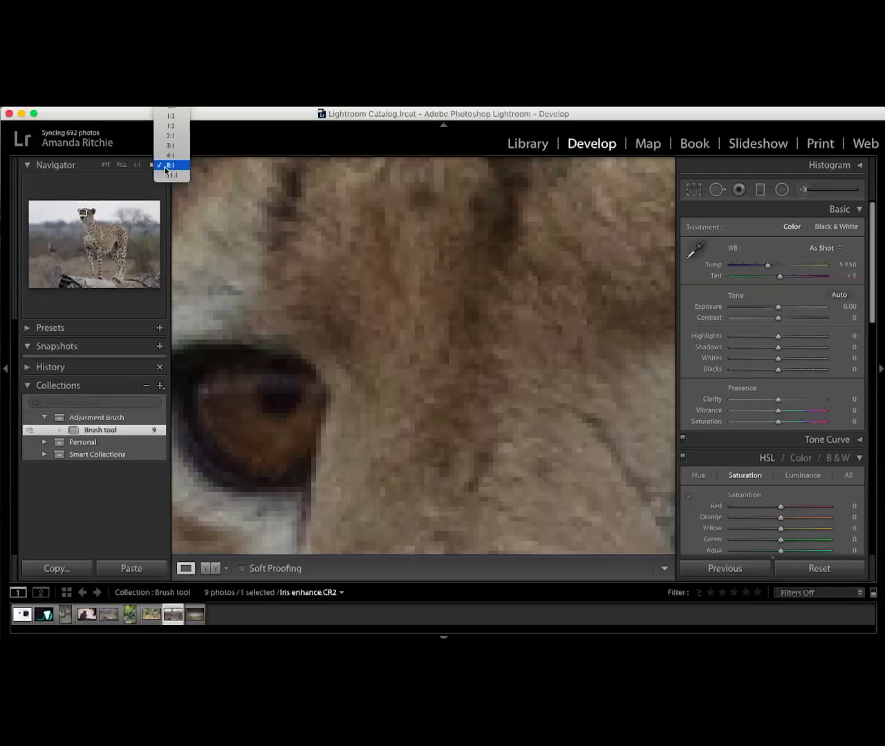
click(168, 166)
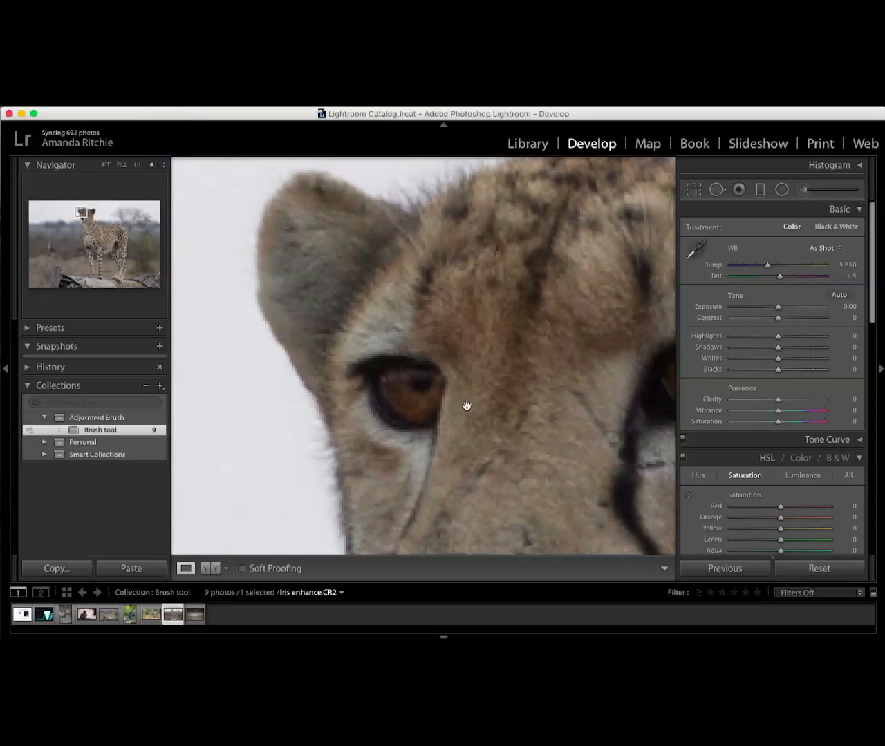
Activate the Adjustment Brush with the Iris Enhance effect and raise its Exposure slightly.
click(802, 190)
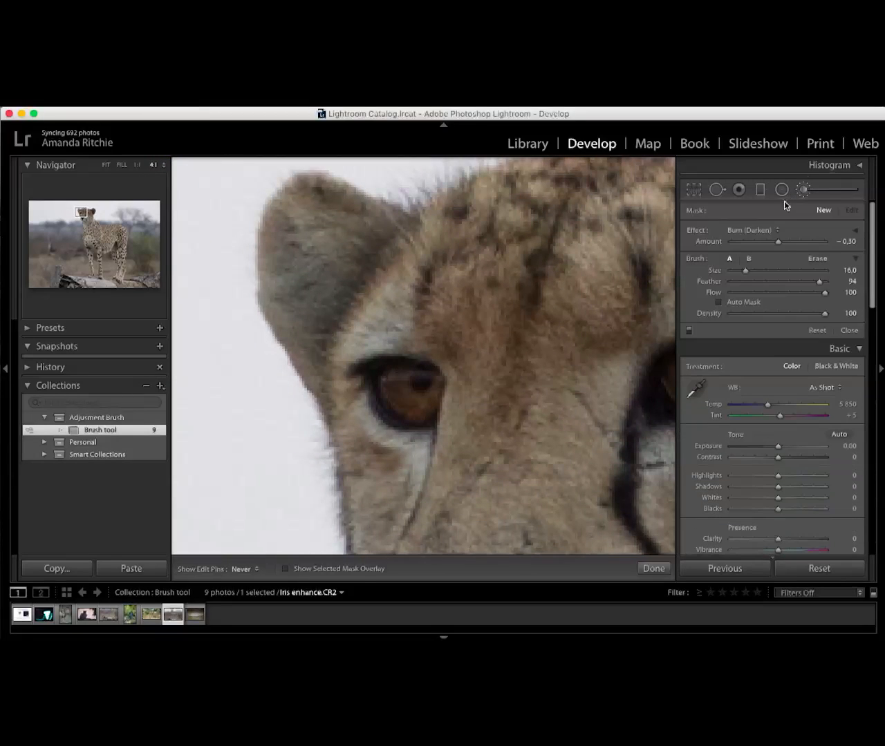
click(747, 232)
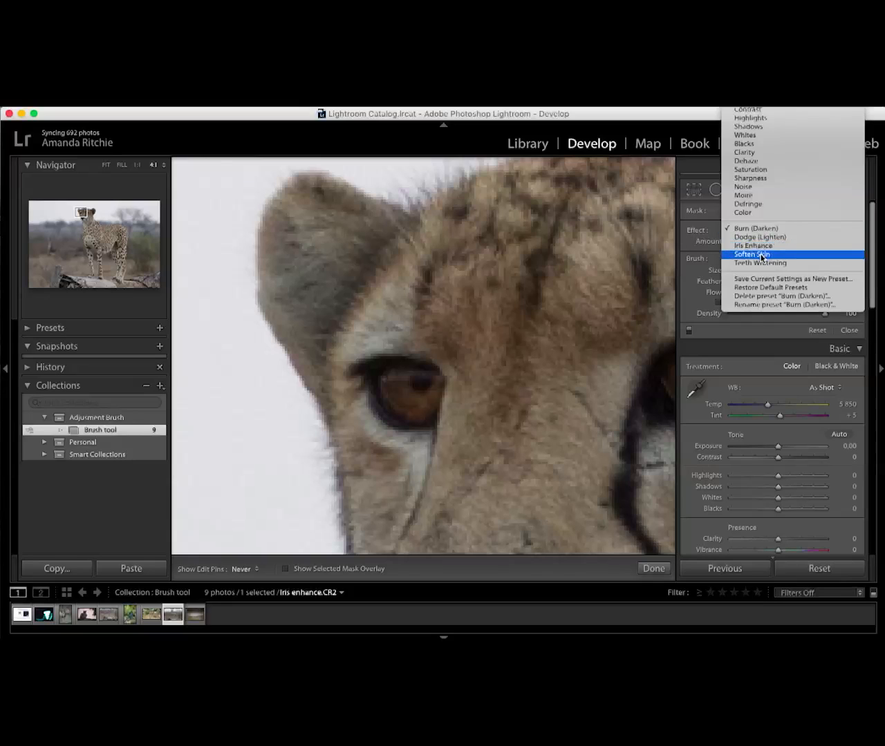
click(755, 246)
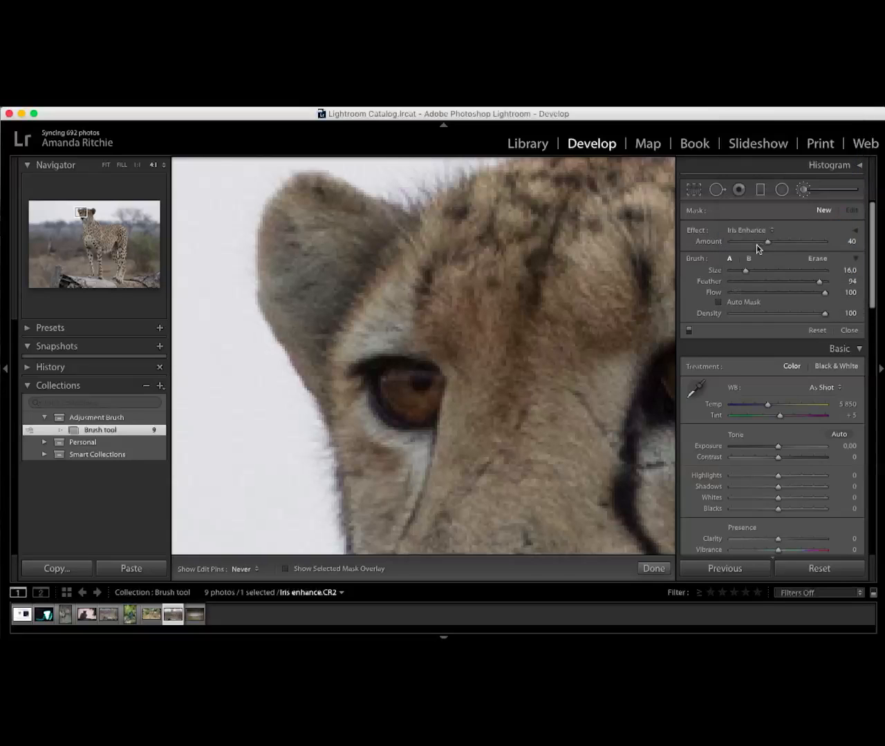
click(854, 233)
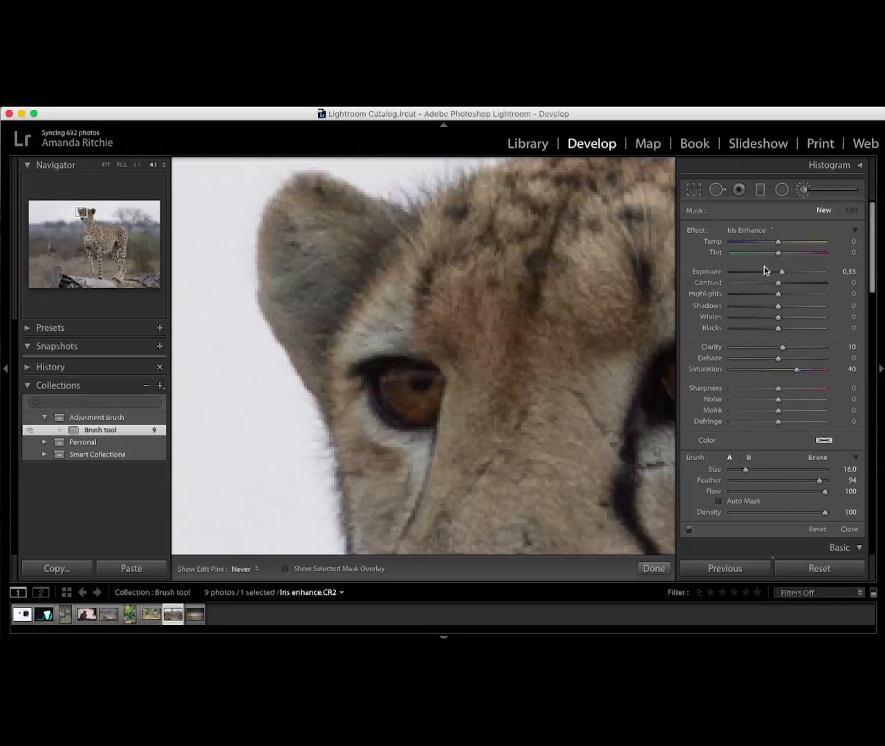
drag(781, 274, 784, 273)
click(856, 230)
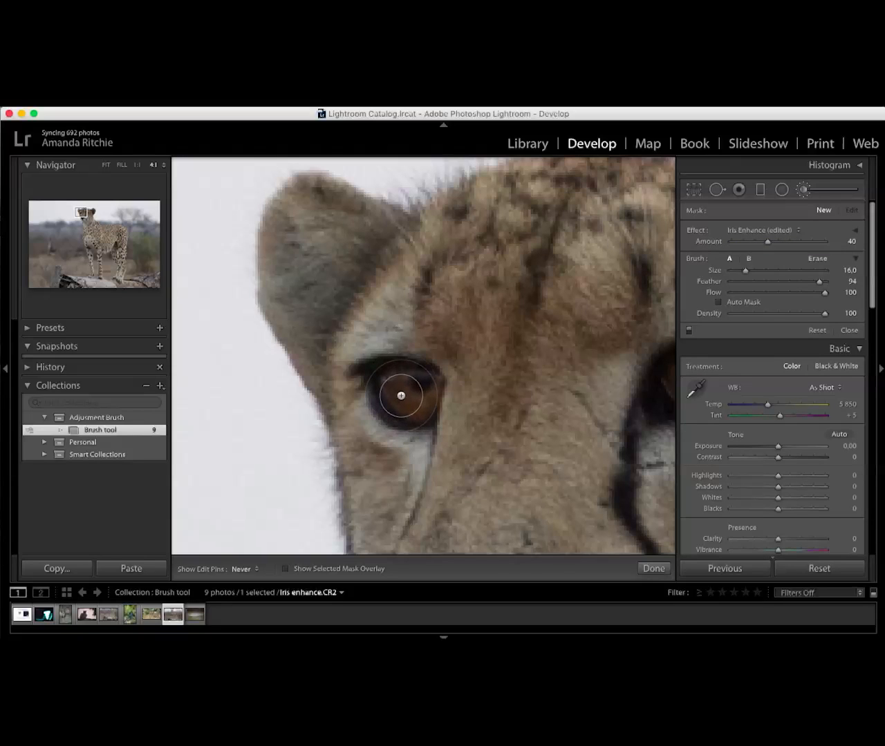
Paint the Iris Enhance mask over both of the cheetah's irises with brush size 12.0 and the overlay shown, and hide the overlay.
key(bracketleft)
key(bracketleft)
key(o)
mouse_move(407, 390)
mouse_down()
mouse_move(397, 389)
mouse_move(416, 389)
mouse_up()
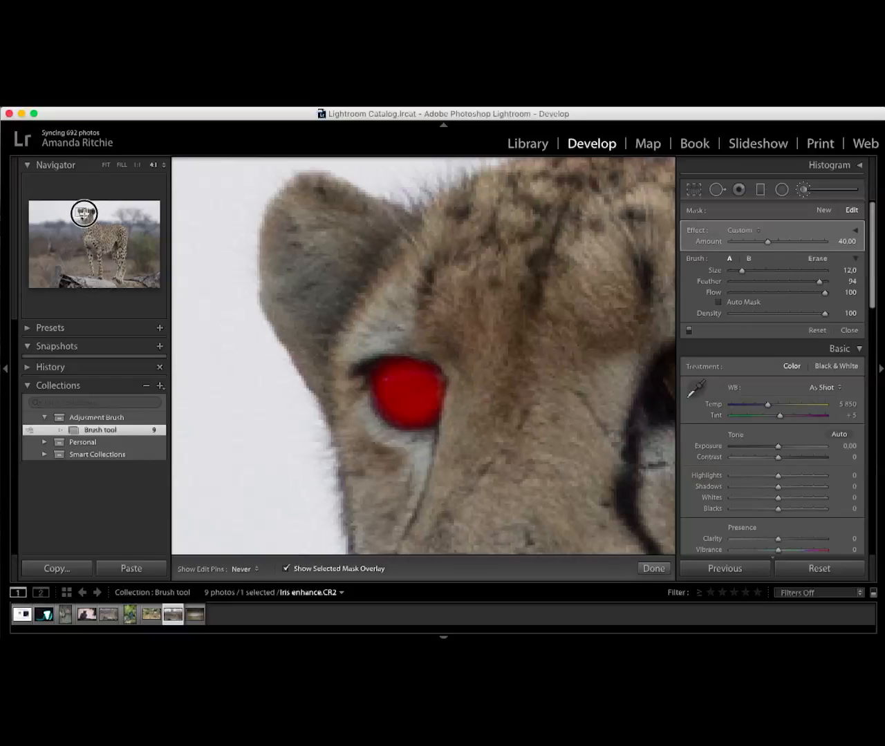
drag(83, 213, 89, 211)
mouse_move(247, 304)
mouse_down()
mouse_move(266, 318)
mouse_move(292, 308)
mouse_move(270, 318)
mouse_up()
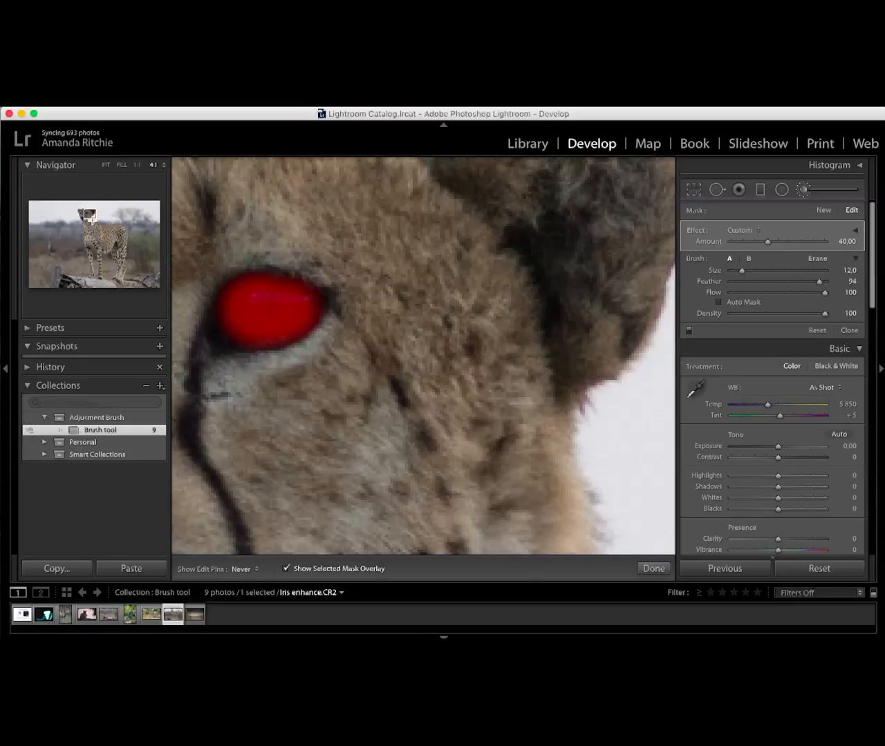
click(117, 253)
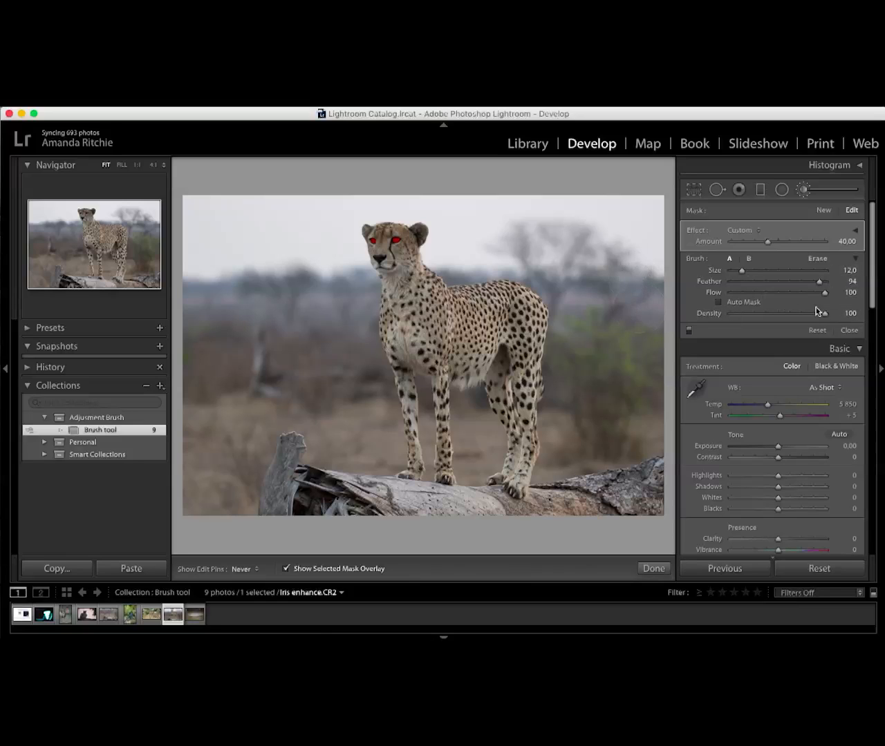
key(o)
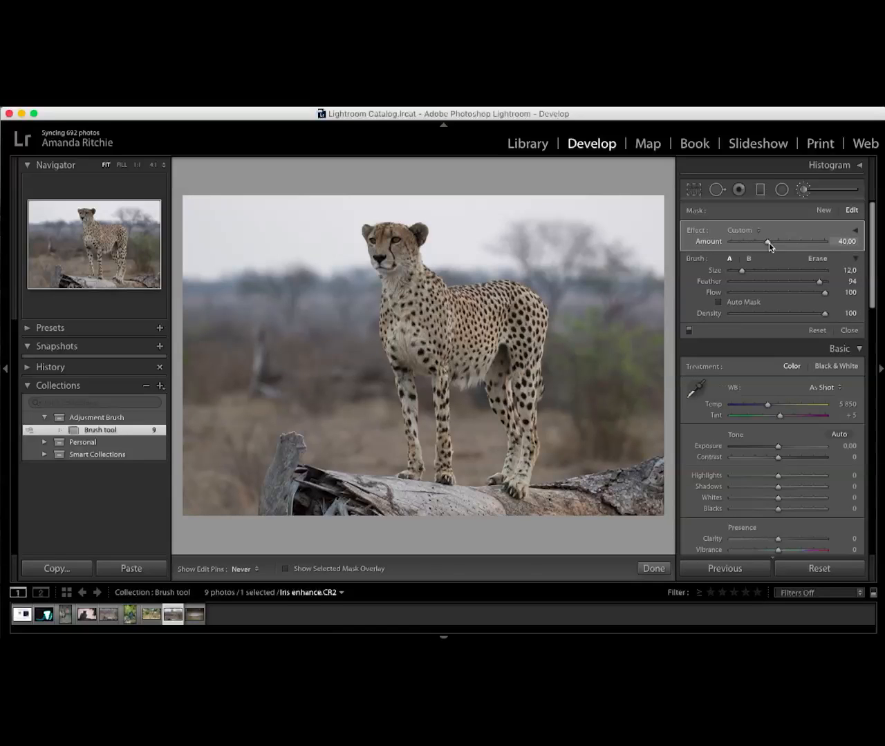
Try the iris mask at an Amount of 100, inspect the eyes at 2:1, and return the Amount to 40.
drag(777, 243, 827, 250)
click(164, 164)
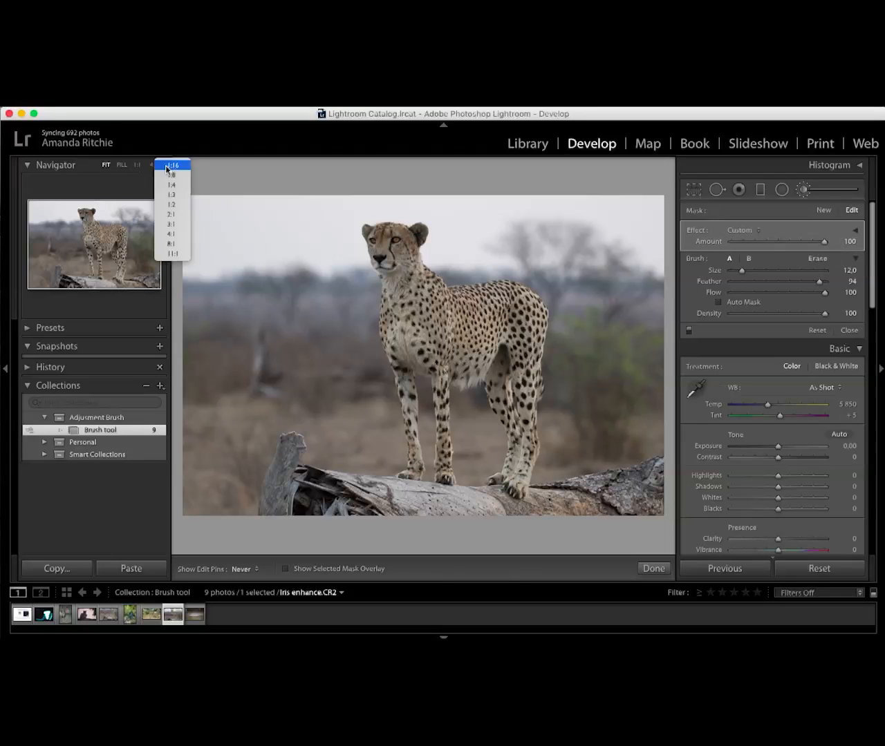
click(181, 214)
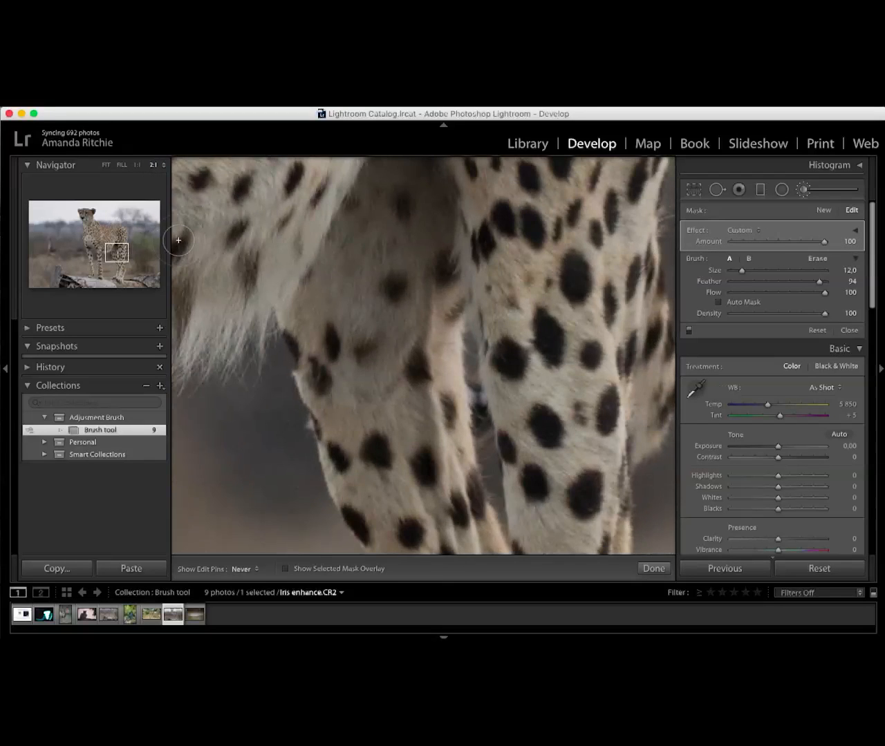
drag(113, 254, 87, 215)
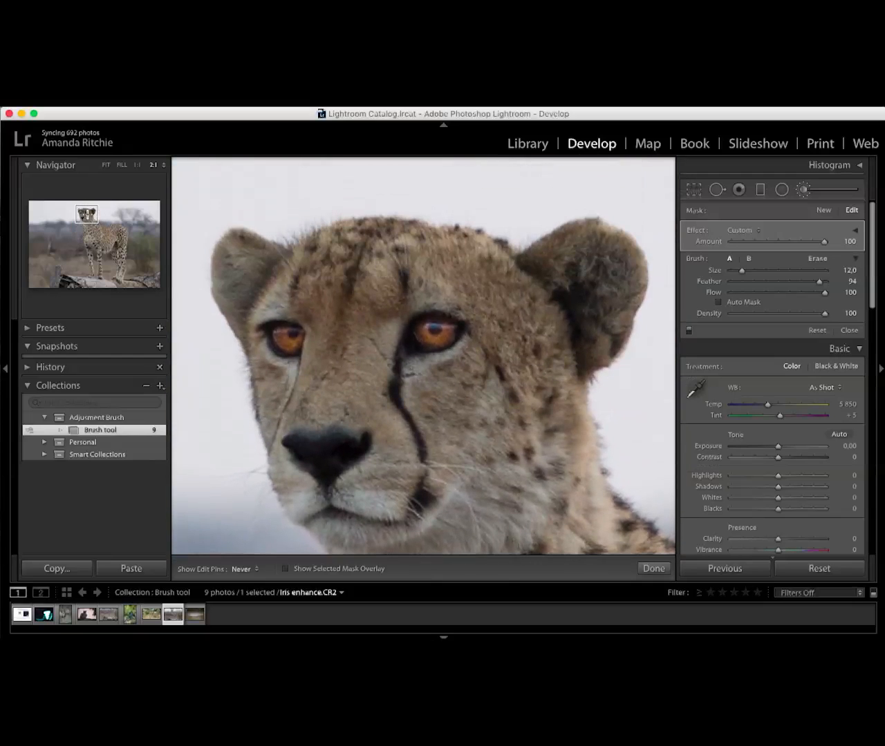
drag(825, 241, 769, 244)
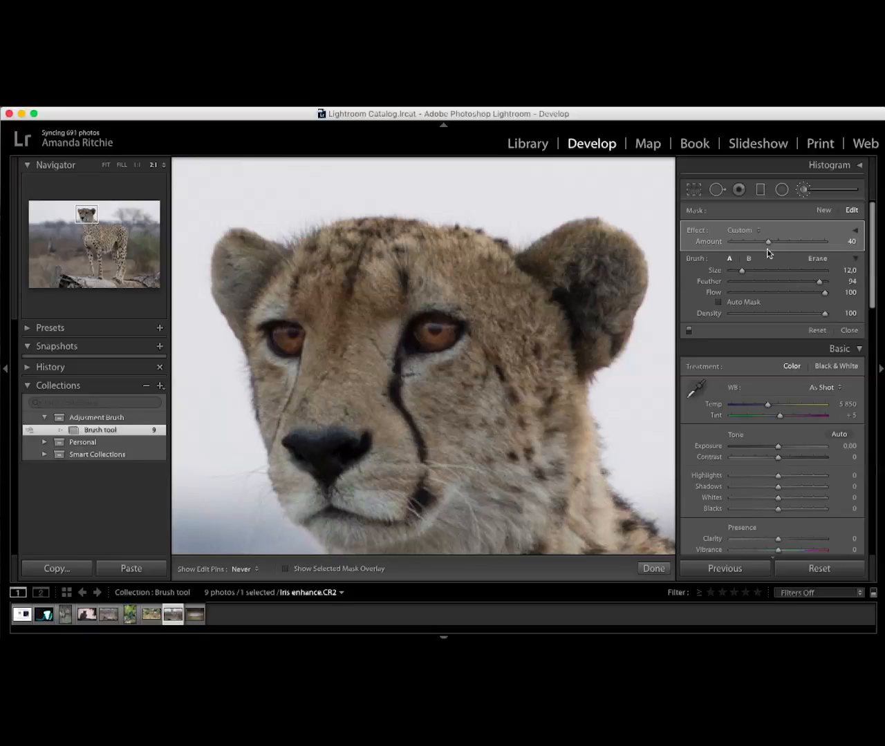
Start a new Dodge (Lighten) mask and paint the upper iris of the cheetah's eye nearer the dark ear, using brush size 3.0.
click(828, 211)
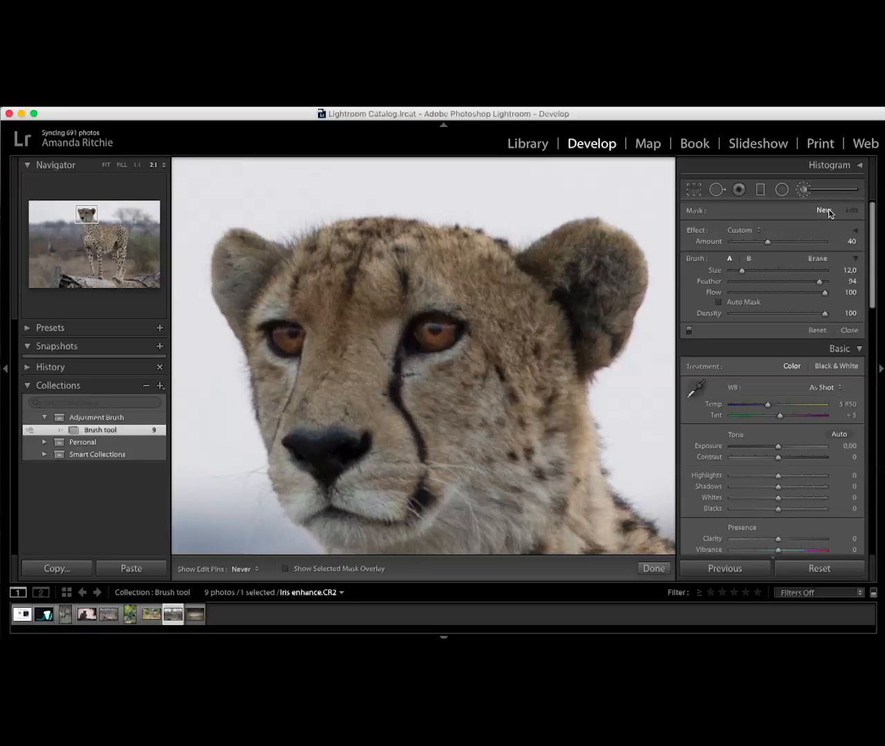
click(737, 231)
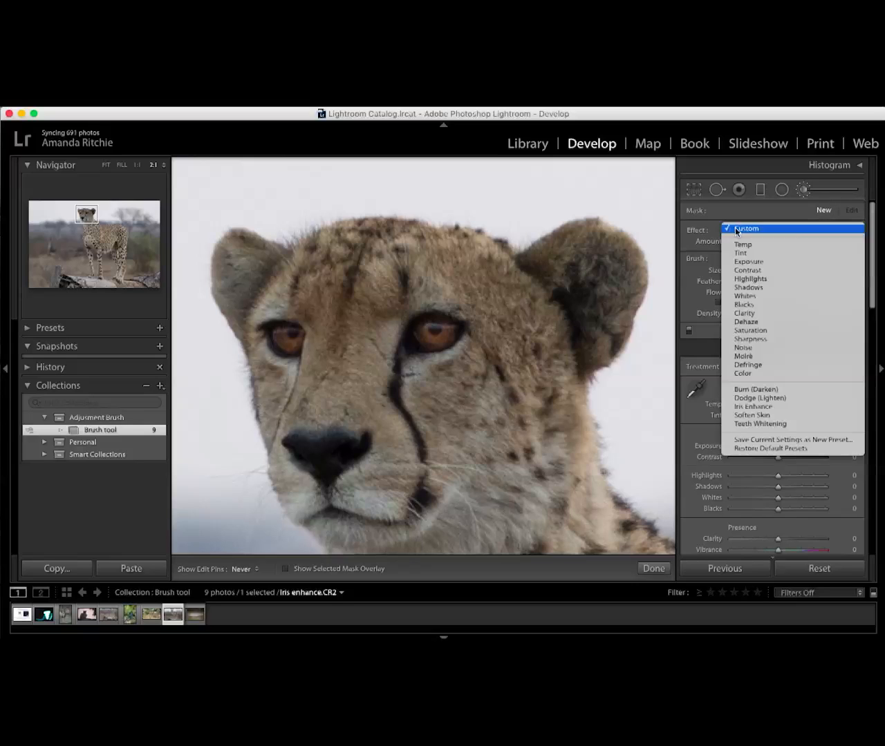
click(750, 399)
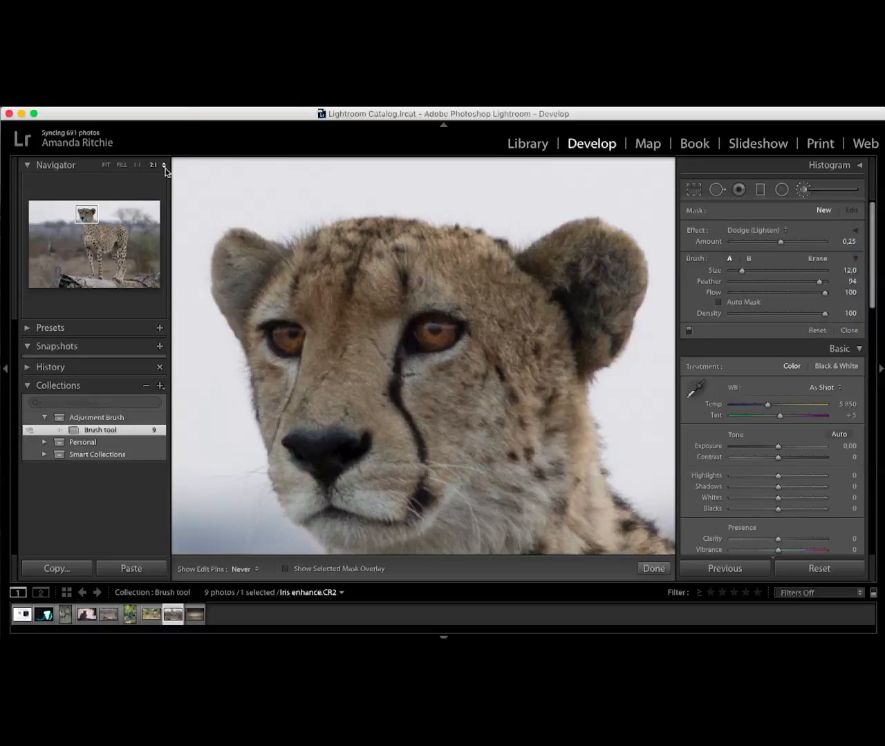
click(166, 168)
click(178, 186)
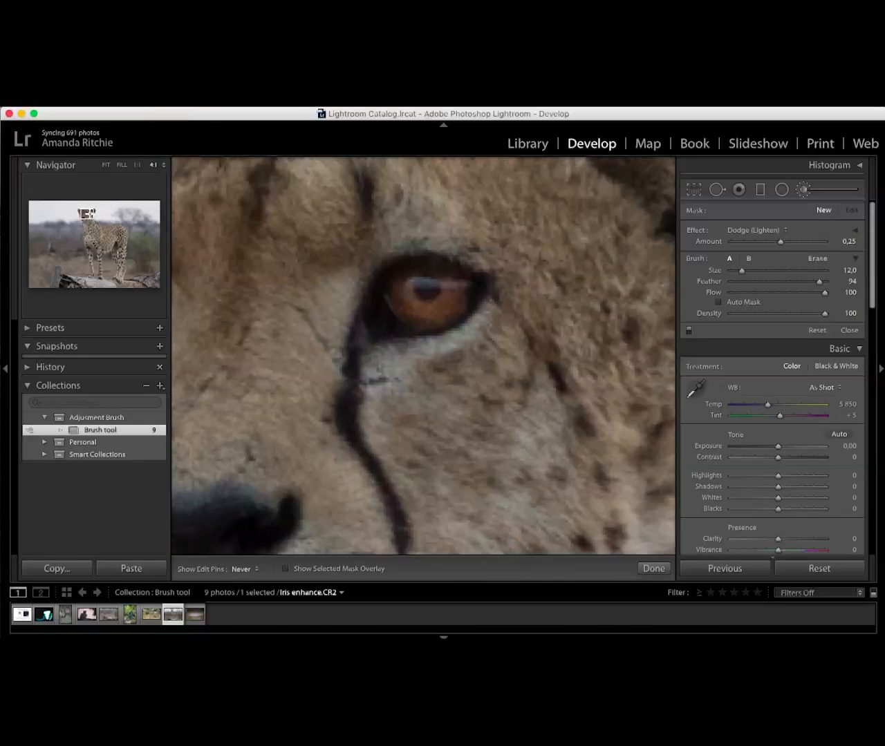
click(90, 213)
scroll(249, 321, down, 8)
scroll(260, 326, down, 1)
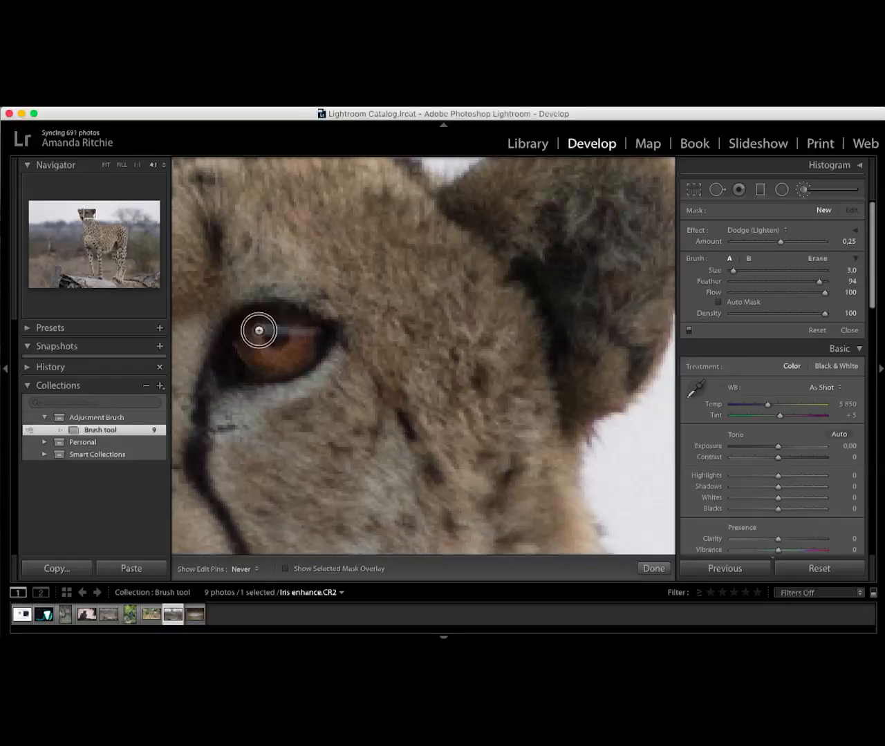
mouse_move(263, 329)
mouse_down()
mouse_move(319, 334)
mouse_move(257, 331)
mouse_move(314, 331)
mouse_move(287, 332)
mouse_up()
Extend the Dodge (Lighten) mask across the upper iris of the cheetah's other eye.
drag(88, 215, 80, 215)
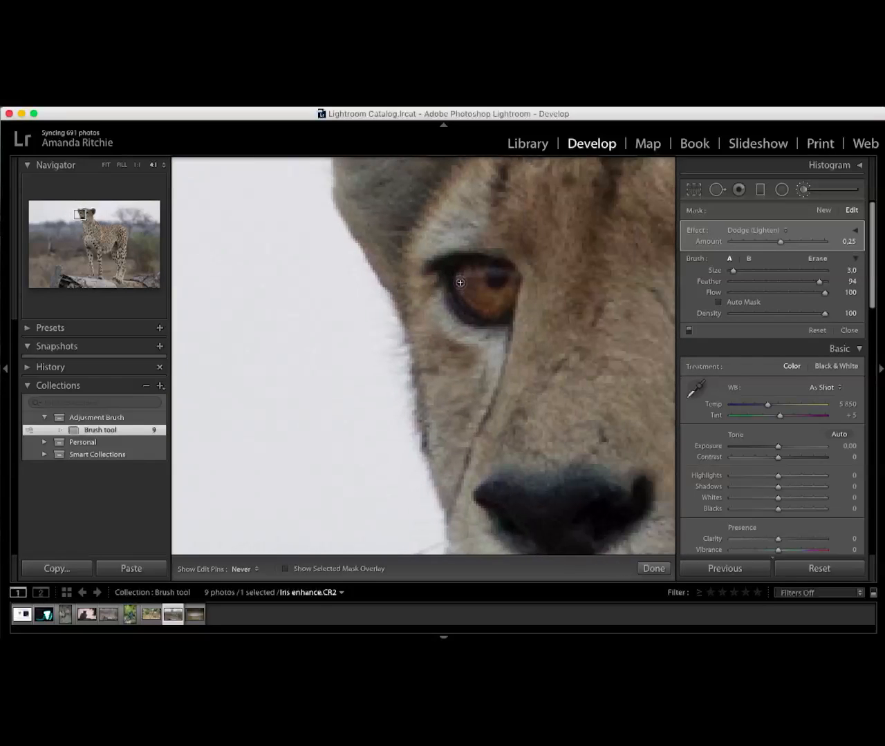
drag(464, 276, 513, 276)
drag(514, 277, 454, 276)
Compare the cheetah's eye at 4:1 with the brush adjustments off and on, and check the whole photo.
key(z)
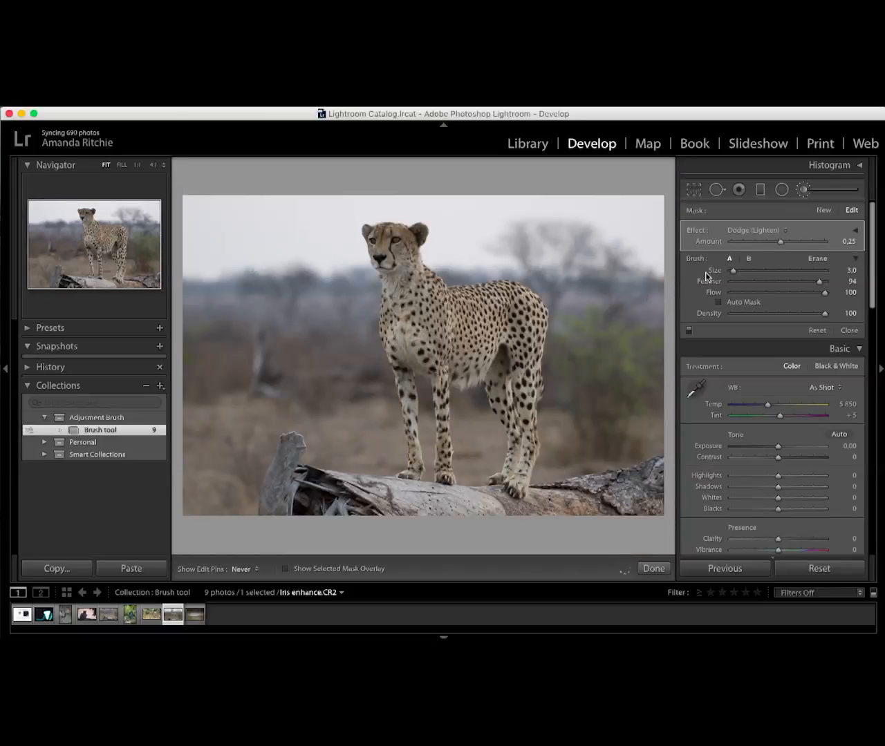
click(164, 165)
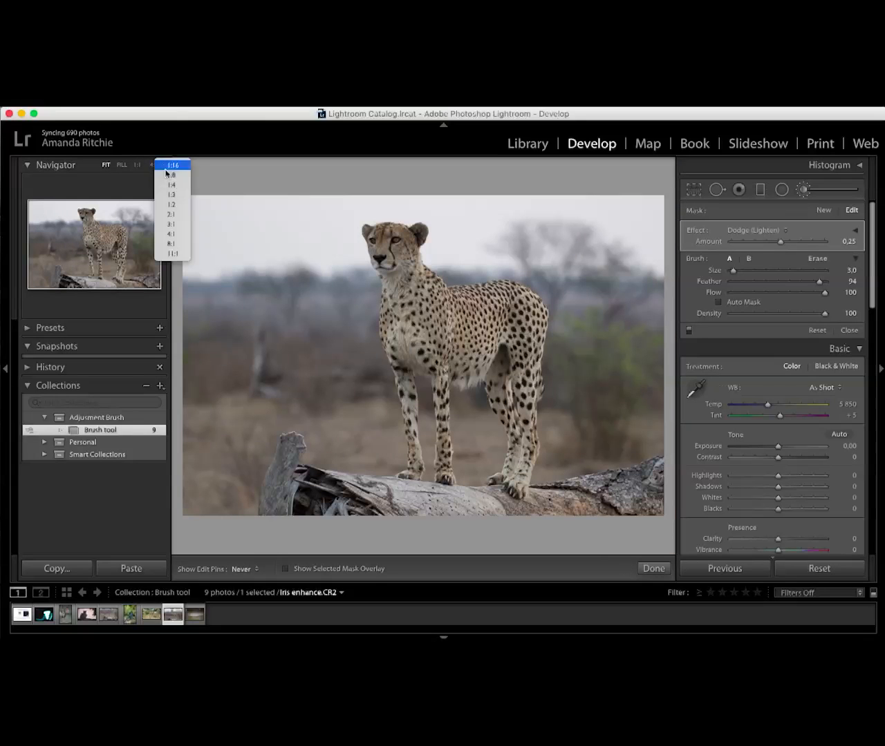
click(183, 234)
click(95, 222)
drag(96, 223, 81, 212)
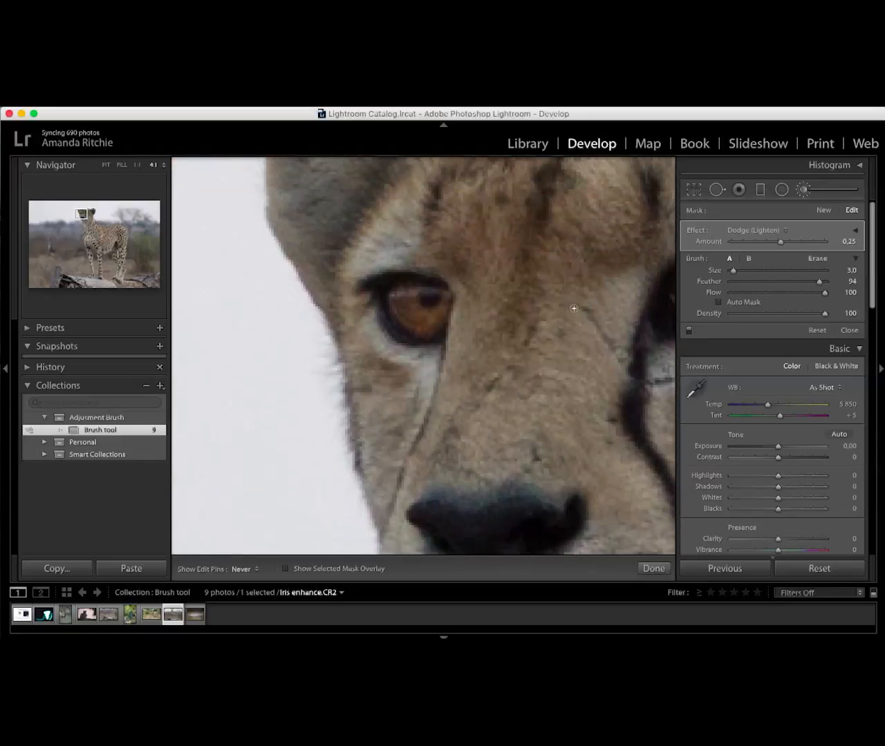
click(688, 331)
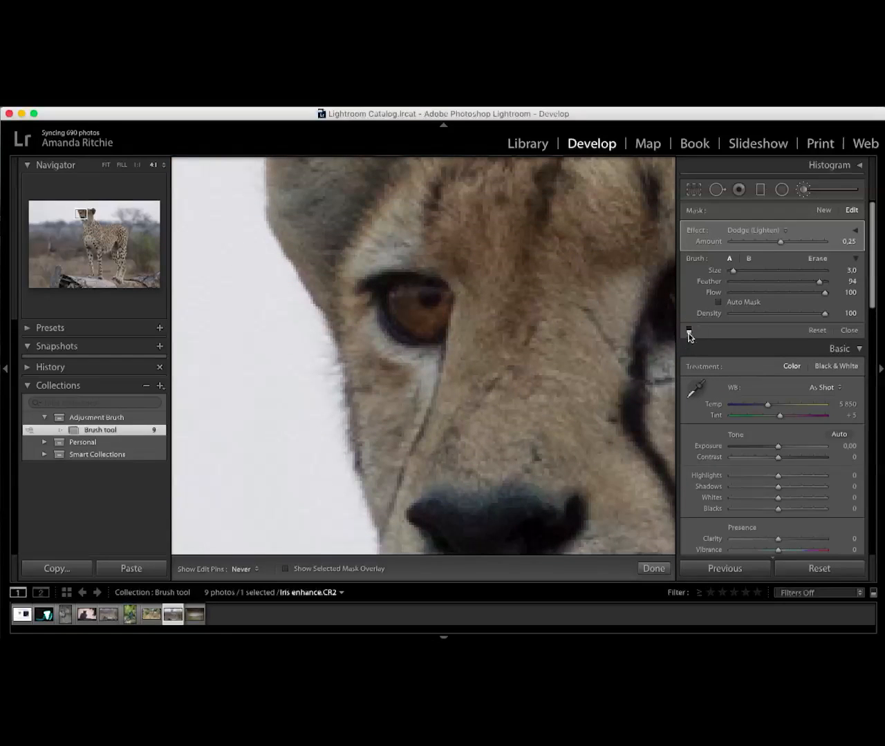
click(688, 331)
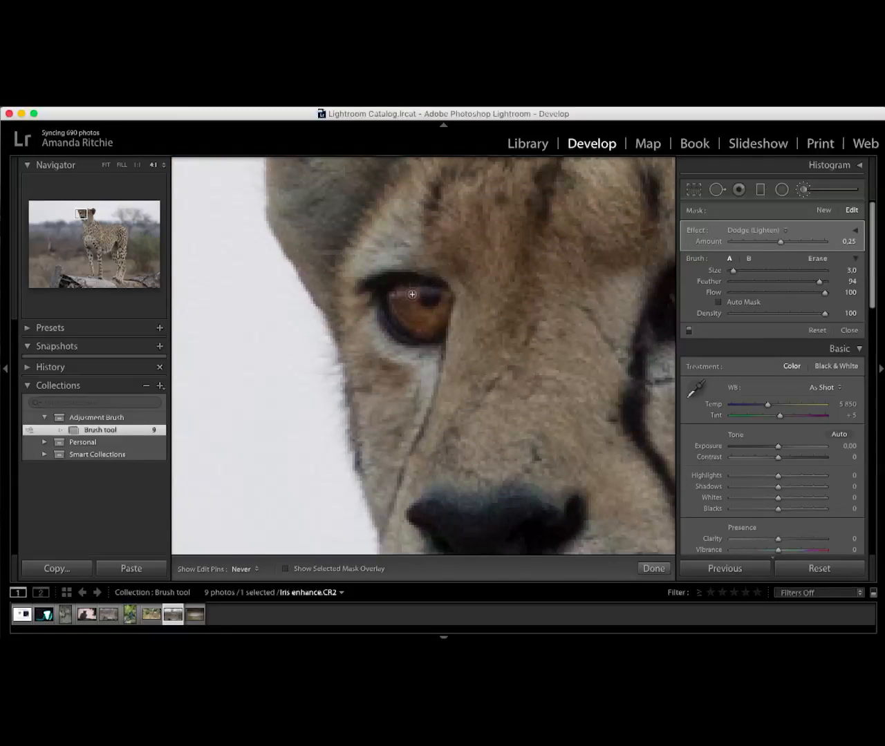
click(113, 262)
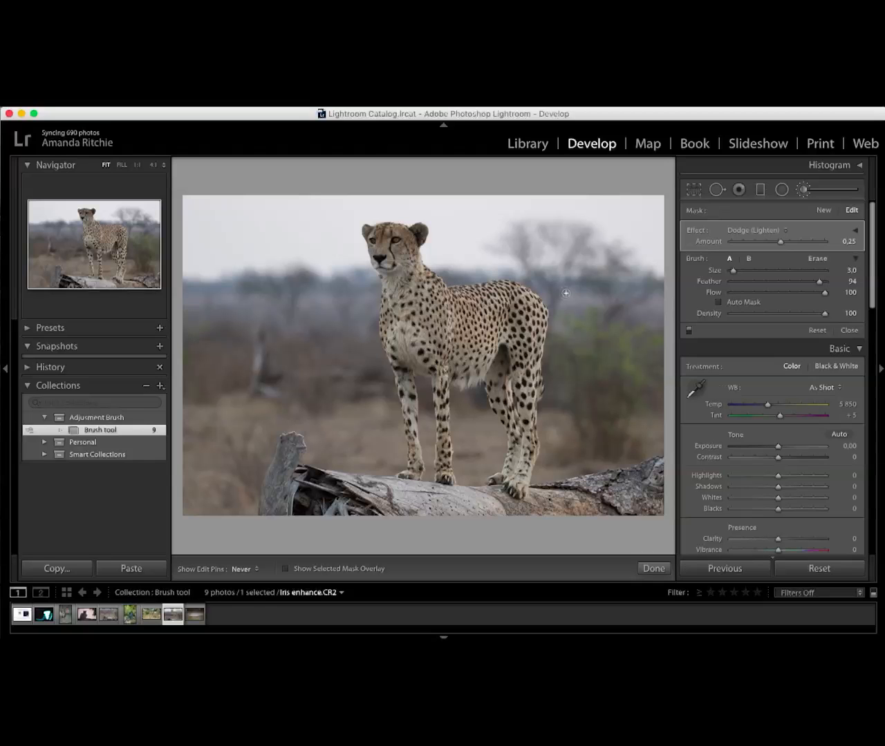
Close the Adjustment Brush and open the hippo photo Warm vs cool .JPG.
click(848, 331)
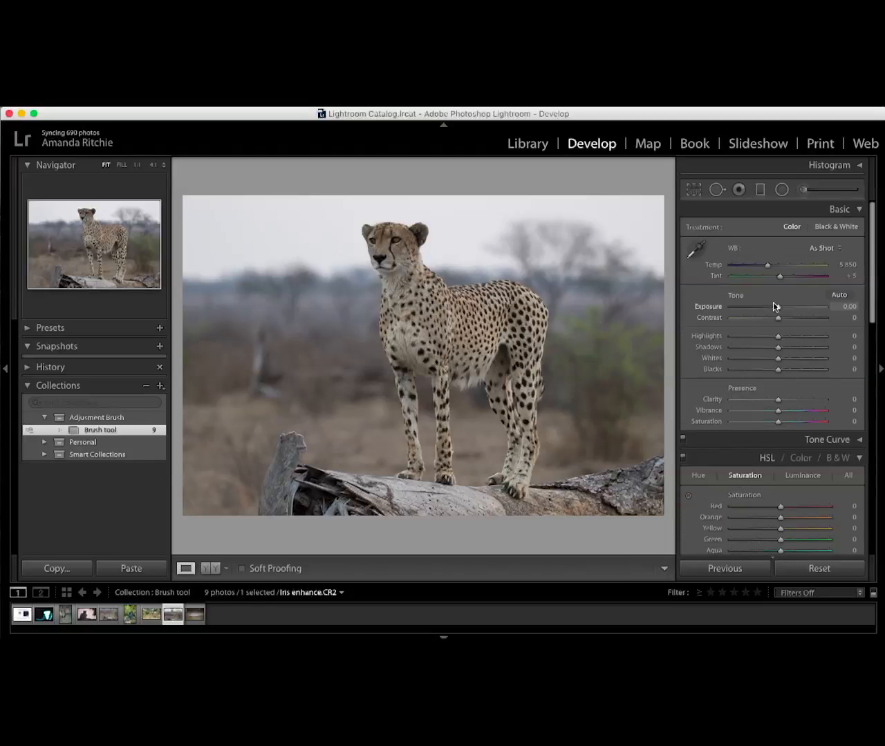
mouse_move(777, 306)
mouse_down()
mouse_move(796, 302)
mouse_move(752, 302)
mouse_move(808, 320)
mouse_move(774, 325)
mouse_move(778, 311)
mouse_up()
click(196, 618)
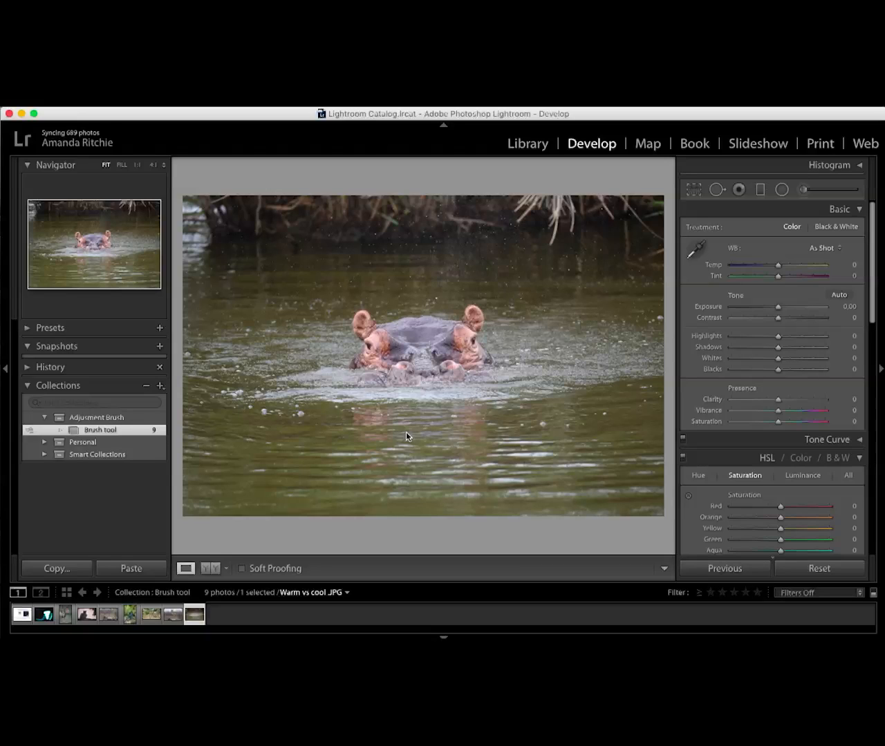
Activate the Adjustment Brush with Temp -11 and Clarity 100, and turn on the selected mask overlay.
click(804, 192)
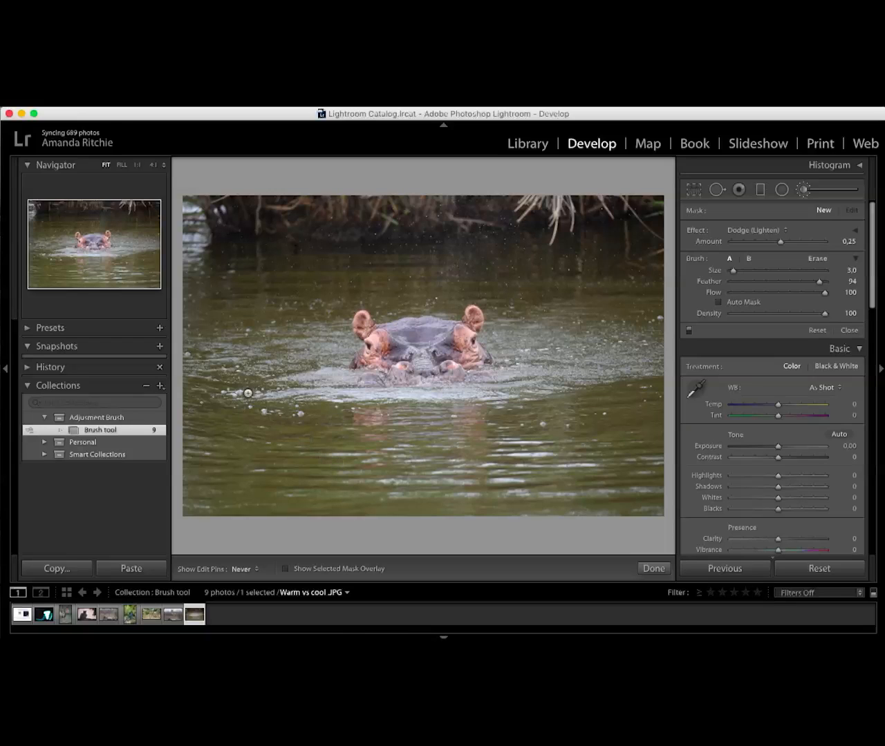
click(756, 231)
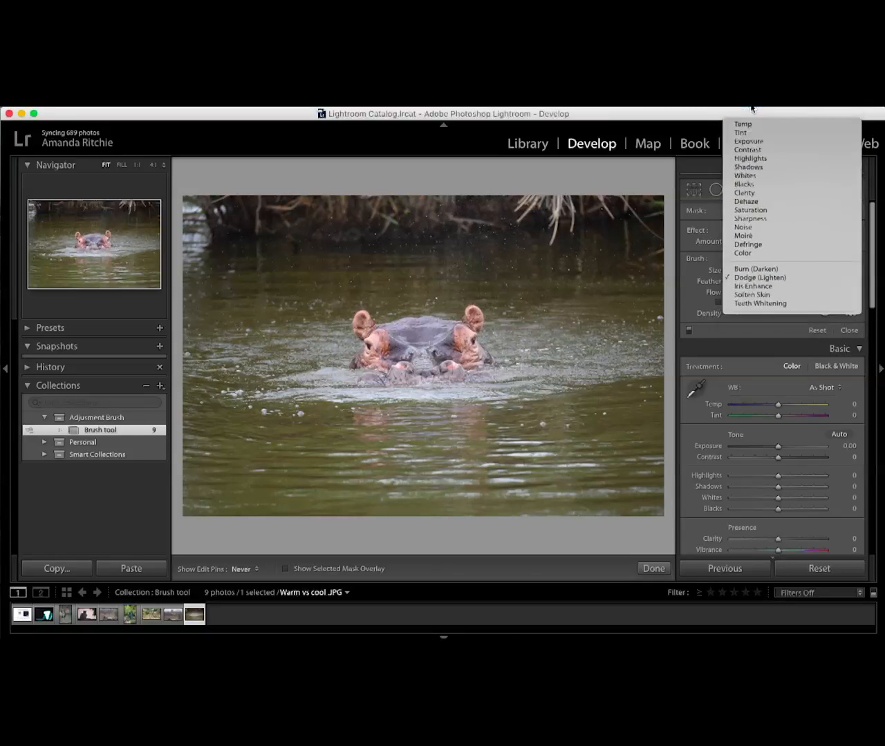
click(749, 113)
click(856, 231)
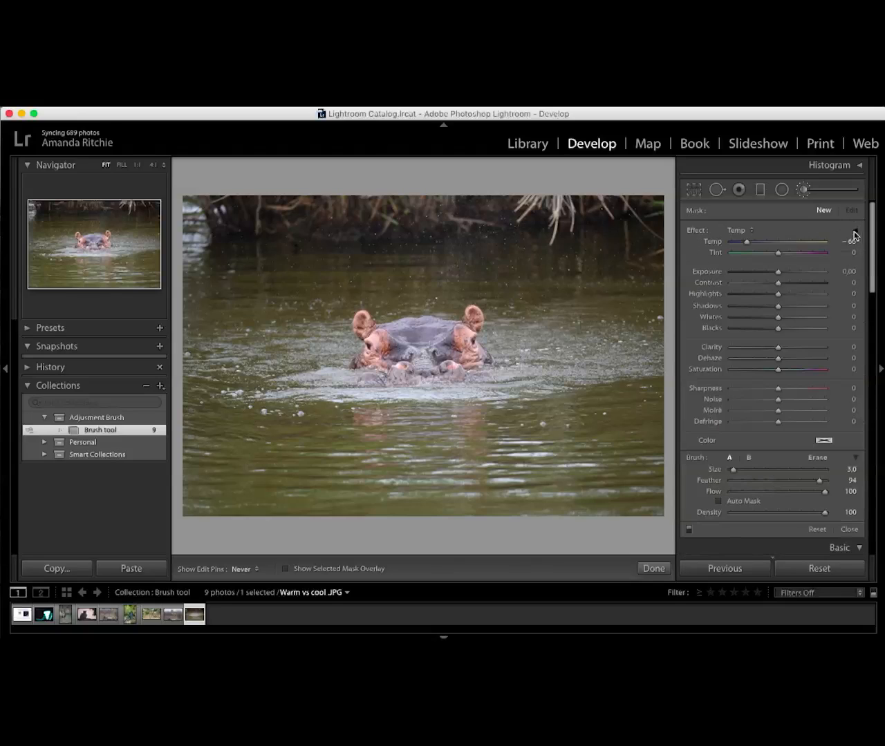
drag(734, 242, 774, 245)
drag(780, 350, 850, 352)
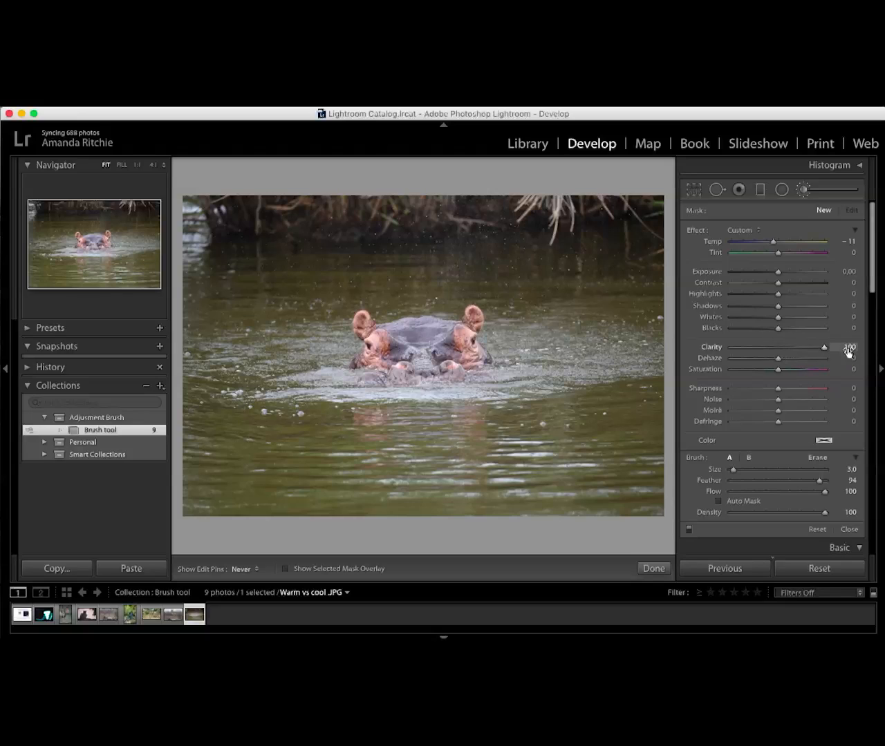
key(o)
Try painting the mask over the water around the hippo with brush size 21.0, and reset the brush adjustments.
scroll(276, 423, up, 4)
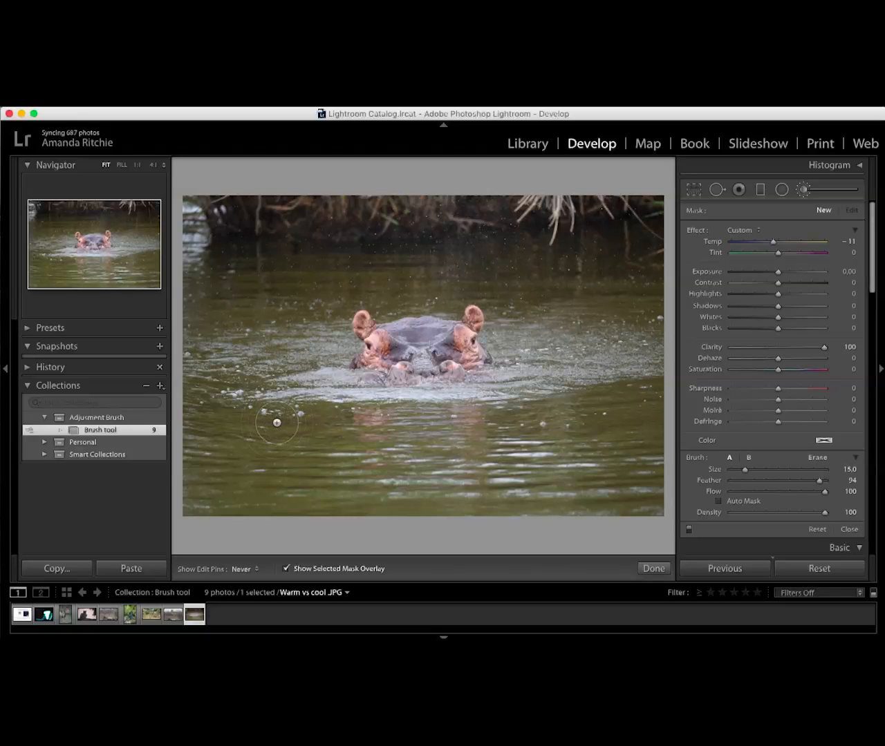
scroll(277, 422, up, 2)
mouse_move(277, 423)
mouse_down()
mouse_move(280, 452)
mouse_move(243, 469)
mouse_move(252, 491)
mouse_move(223, 440)
mouse_move(206, 282)
mouse_move(252, 295)
mouse_move(332, 279)
mouse_move(587, 275)
mouse_move(629, 320)
mouse_move(543, 345)
mouse_move(530, 319)
mouse_move(652, 444)
mouse_move(632, 492)
mouse_move(650, 475)
mouse_move(674, 487)
mouse_move(416, 484)
mouse_up()
mouse_move(255, 473)
mouse_down()
mouse_move(479, 424)
mouse_move(503, 359)
mouse_move(501, 315)
mouse_move(426, 298)
mouse_move(312, 320)
mouse_move(338, 373)
mouse_move(237, 334)
mouse_up()
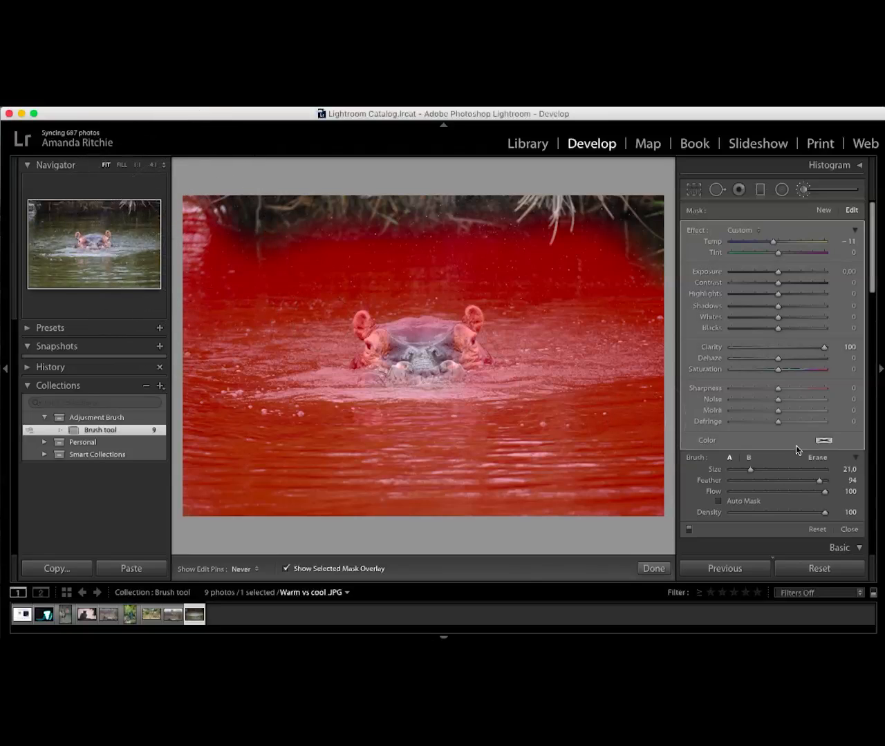
click(814, 534)
Paint the cooling mask over the whole hippo photo with brush size 31.0.
scroll(480, 387, up, 2)
mouse_move(456, 242)
mouse_down()
mouse_move(398, 232)
mouse_move(587, 221)
mouse_move(495, 228)
mouse_up()
mouse_move(327, 286)
mouse_down()
mouse_move(221, 381)
mouse_move(387, 484)
mouse_move(608, 477)
mouse_move(563, 363)
mouse_move(646, 325)
mouse_up()
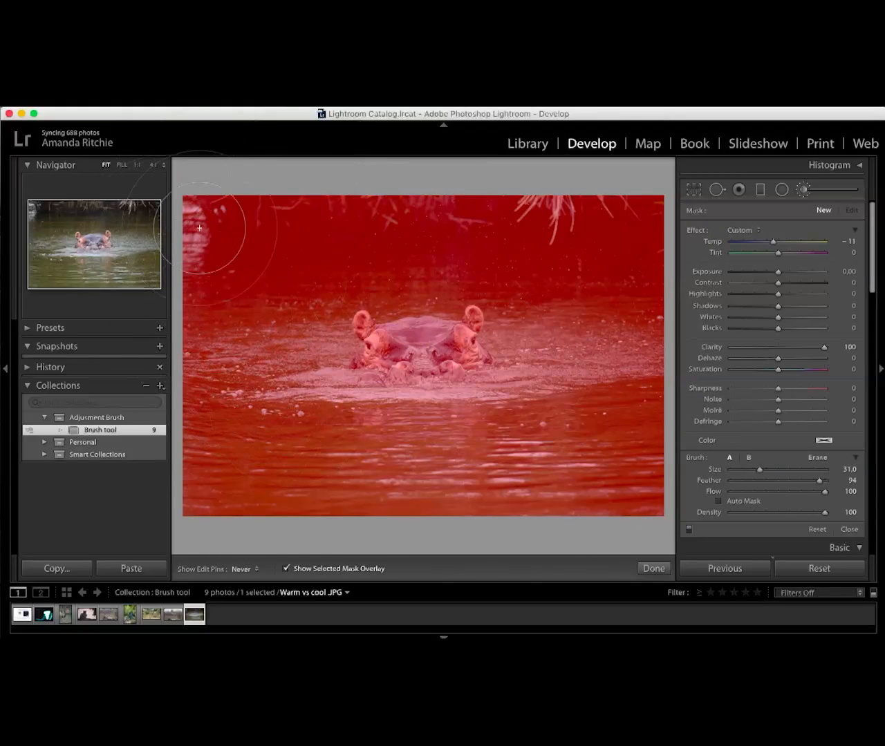
Erase the mask from the hippo's head and ears.
key(alt)
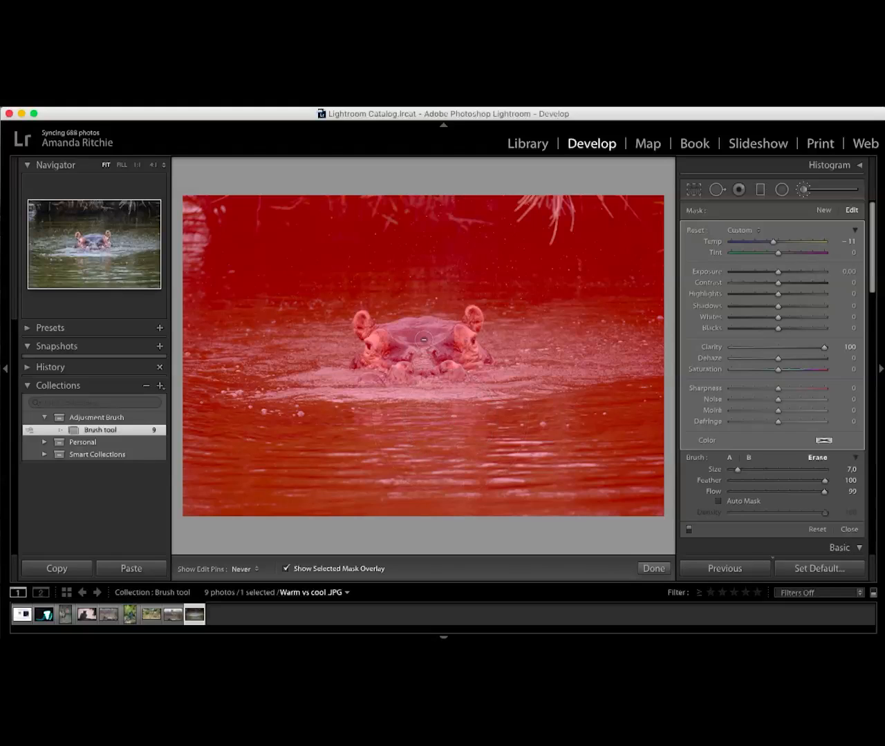
scroll(424, 341, up, 2)
mouse_move(399, 356)
mouse_down()
mouse_move(369, 358)
mouse_move(403, 354)
mouse_move(405, 371)
mouse_move(451, 369)
mouse_move(466, 346)
mouse_move(478, 354)
mouse_move(443, 350)
mouse_move(427, 331)
mouse_move(377, 335)
mouse_move(361, 324)
mouse_move(376, 343)
mouse_move(365, 363)
mouse_move(381, 368)
mouse_move(373, 376)
mouse_move(429, 375)
mouse_move(460, 353)
mouse_move(473, 320)
mouse_move(476, 355)
mouse_move(459, 318)
mouse_move(419, 331)
mouse_up()
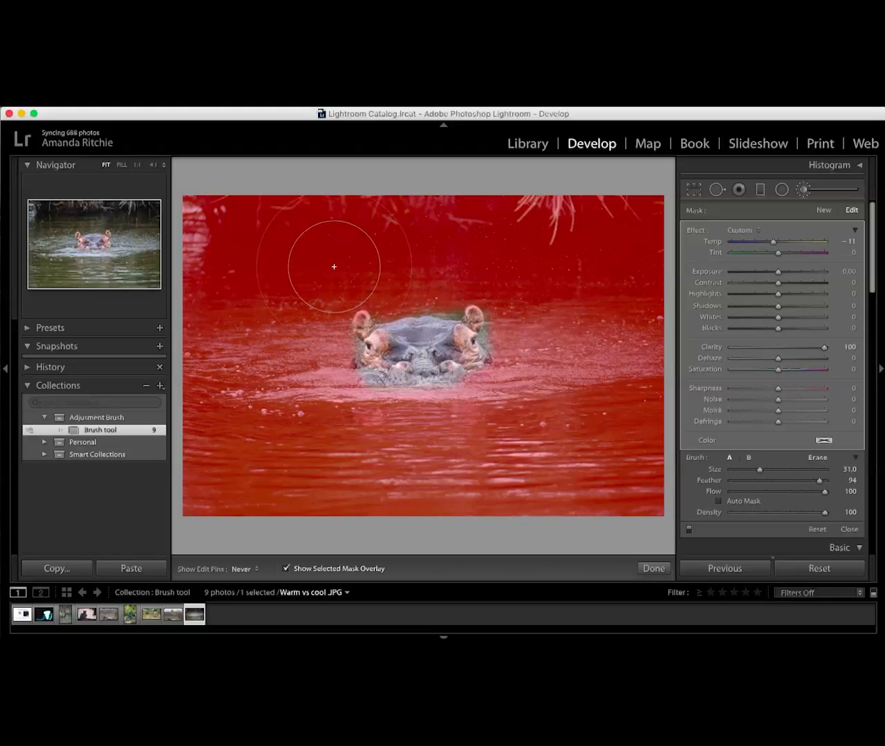
Erase the mask from the riverbank along the photo's upper edge with eraser size 18.0, and hide the overlay.
key(bracketright)
key(bracketright)
key(bracketright)
key(bracketright)
key(bracketright)
key(bracketright)
key(bracketright)
key(bracketright)
mouse_move(307, 217)
mouse_down()
mouse_move(405, 199)
mouse_move(672, 204)
mouse_move(340, 188)
mouse_up()
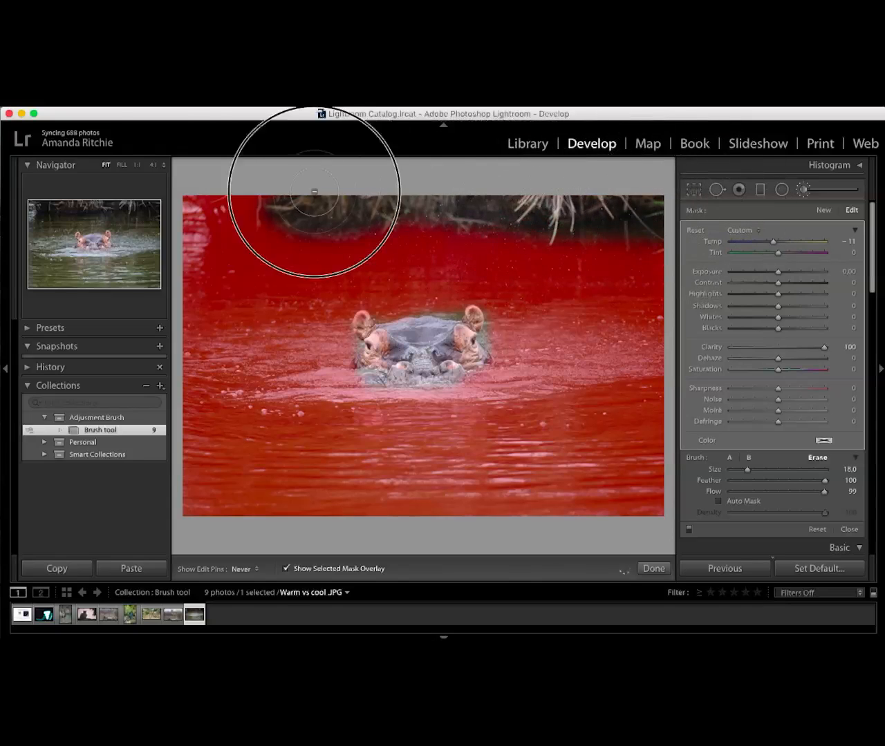
mouse_move(159, 178)
mouse_down()
mouse_move(363, 202)
mouse_move(294, 220)
mouse_move(137, 197)
mouse_move(159, 209)
mouse_move(635, 232)
mouse_move(175, 203)
mouse_move(207, 233)
mouse_move(463, 243)
mouse_move(425, 231)
mouse_move(630, 235)
mouse_up()
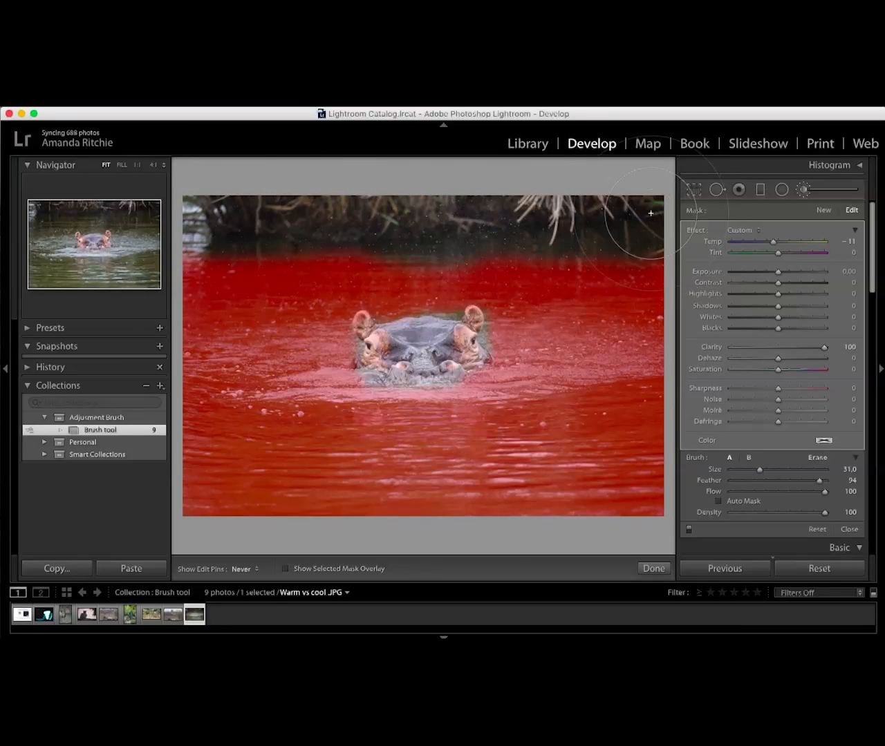
key(o)
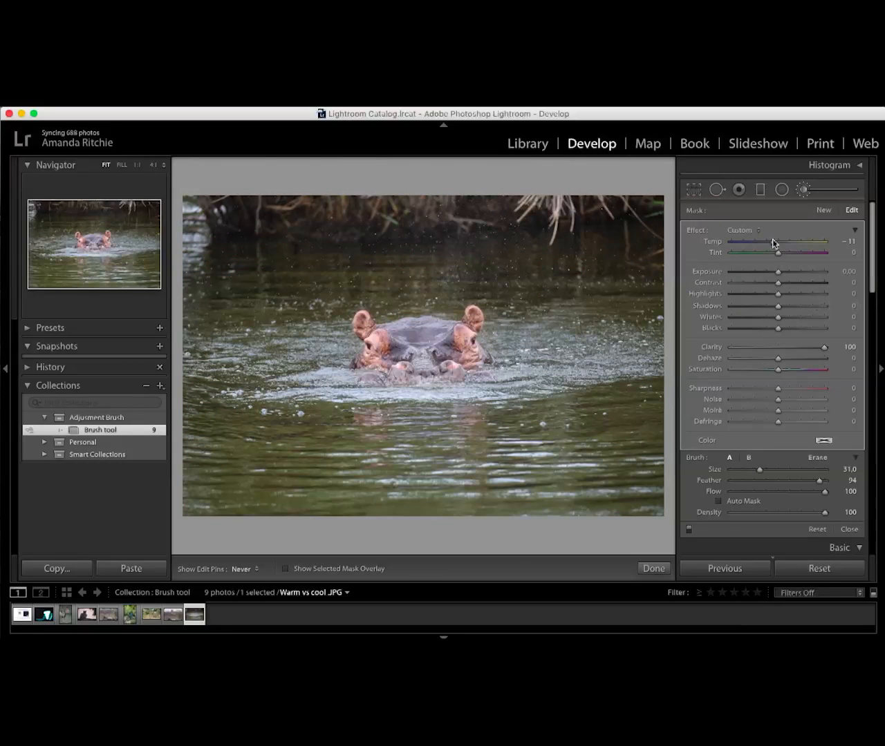
Set the water mask's Temp to -27 and Tint to 11, and reduce the brush size to 9.0.
mouse_move(773, 243)
mouse_down()
mouse_move(705, 241)
mouse_move(778, 247)
mouse_move(765, 249)
mouse_up()
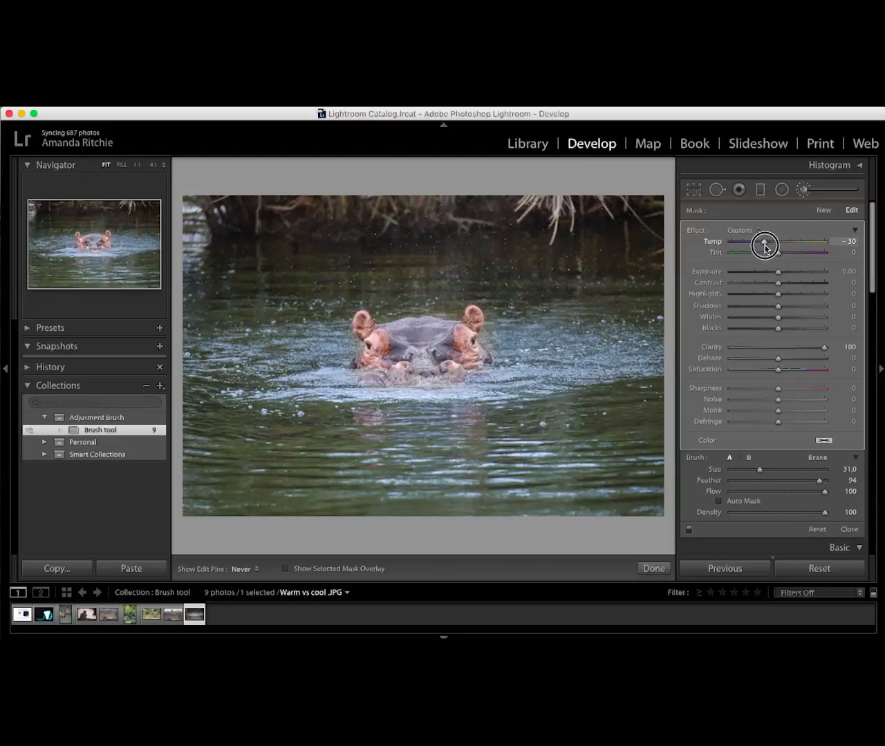
drag(765, 248, 763, 249)
drag(763, 248, 721, 254)
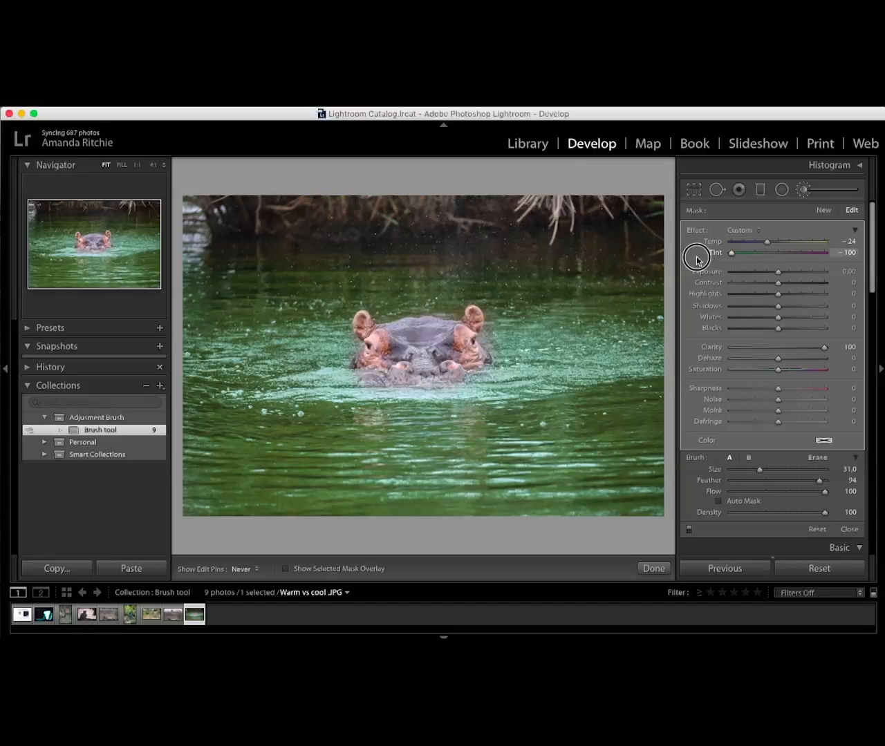
drag(746, 253, 766, 244)
scroll(427, 319, down, 13)
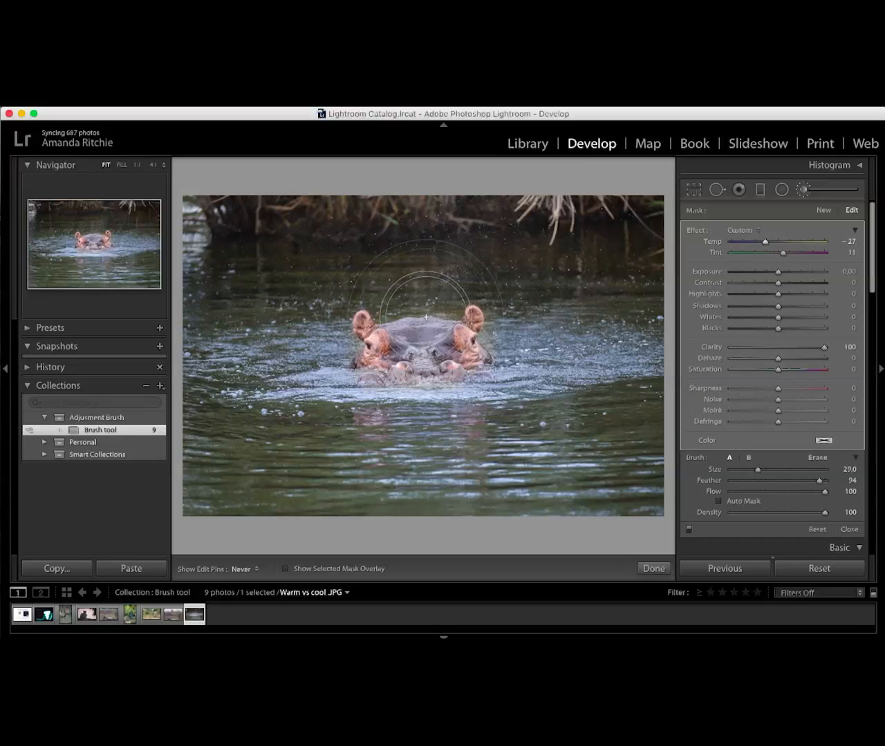
scroll(428, 318, down, 4)
scroll(452, 303, down, 2)
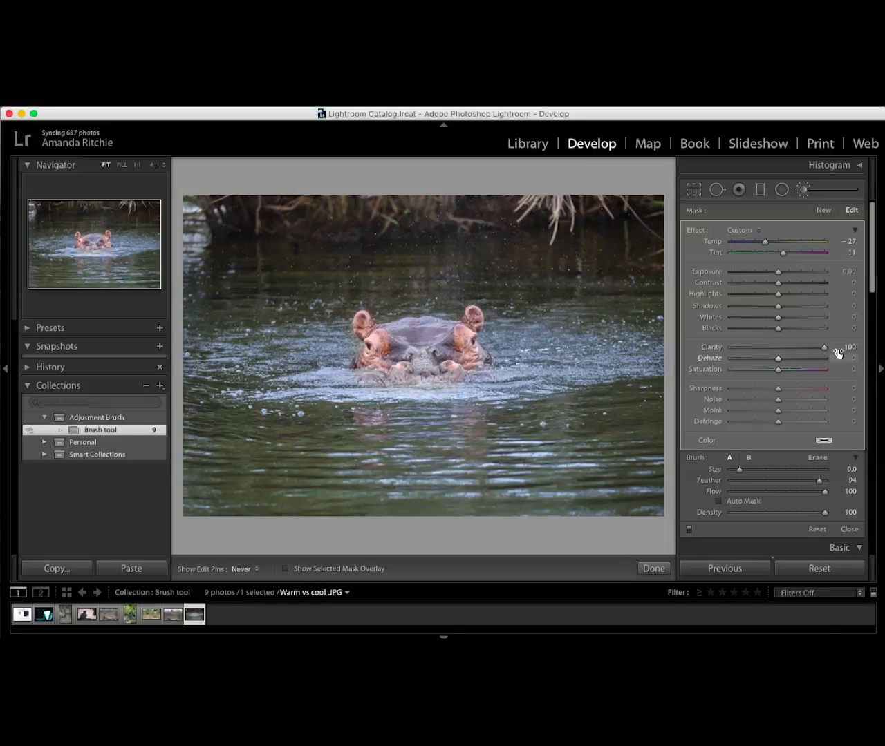
Try the water mask's Clarity at -100, return it to 100, and compare the photo with the brush adjustments off and on.
drag(824, 351, 711, 349)
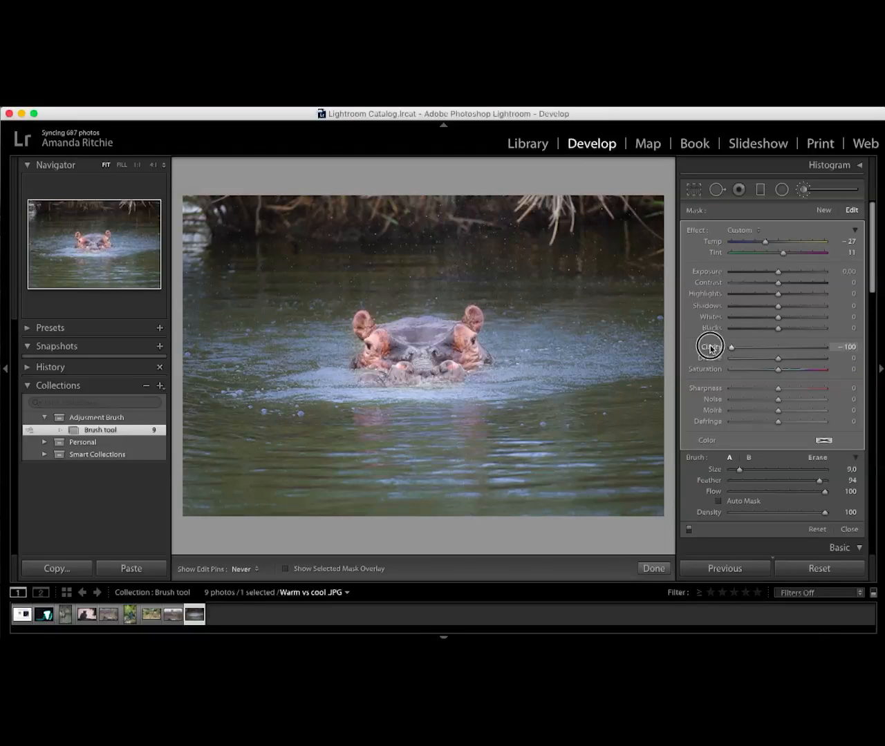
drag(710, 349, 882, 347)
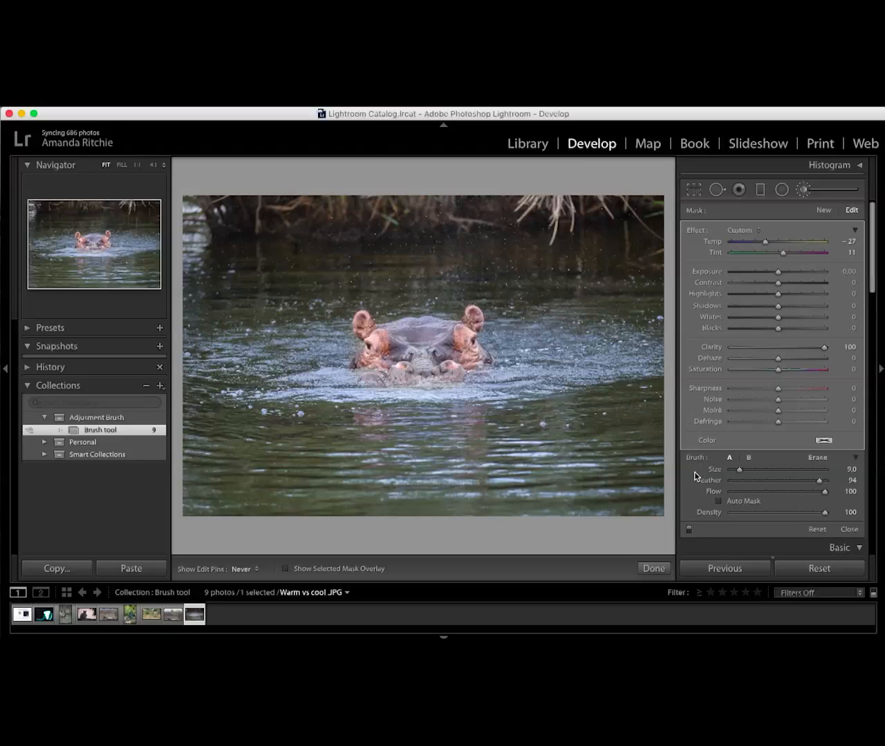
click(689, 530)
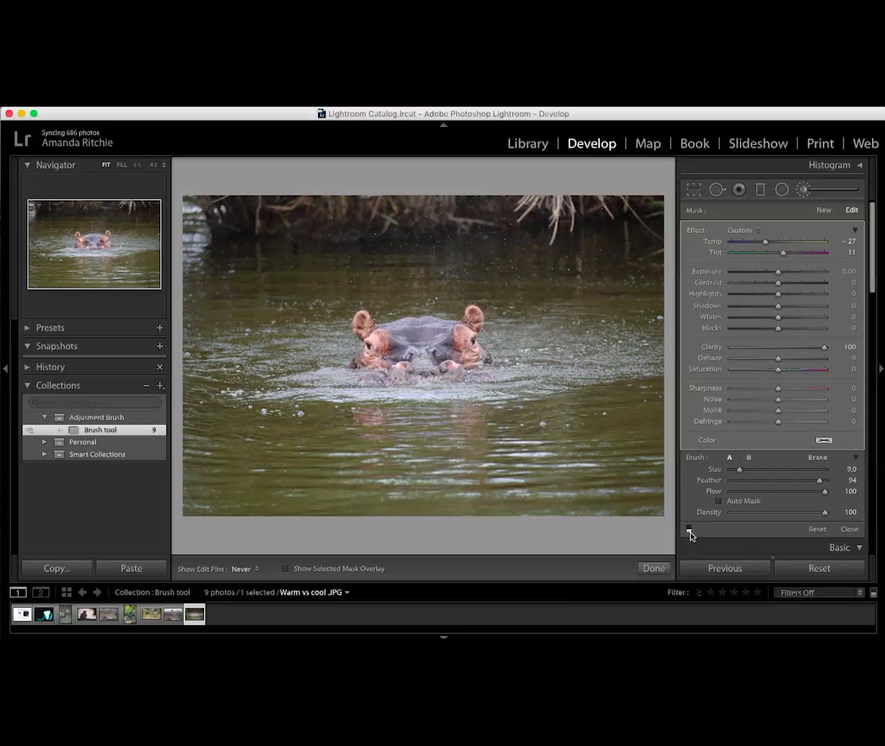
click(689, 530)
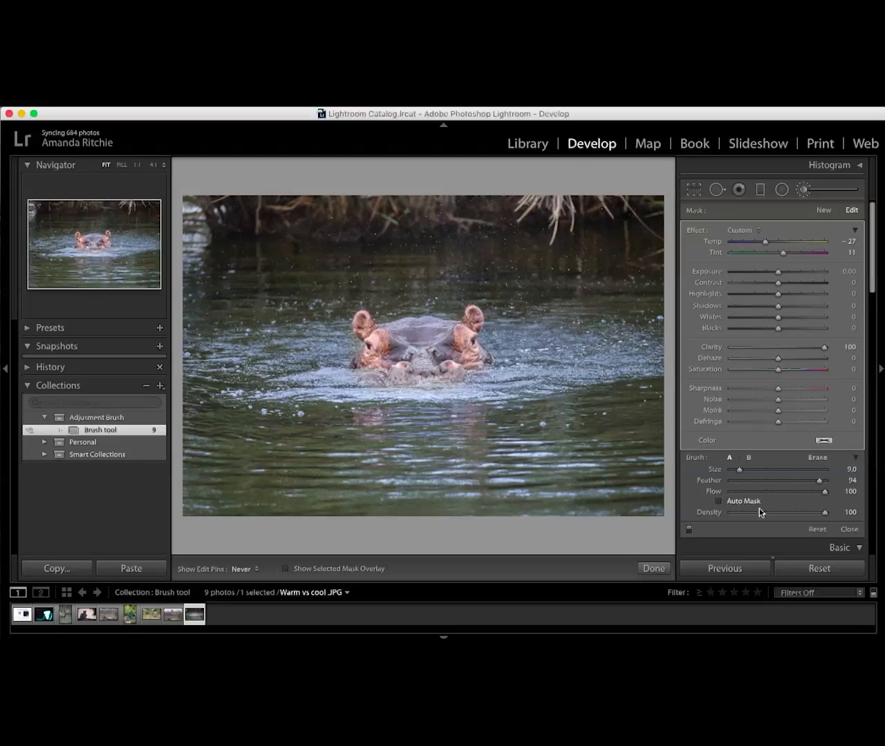
Close the Adjustment Brush and reactivate it, ready for a new mask on the hippo photo.
click(849, 530)
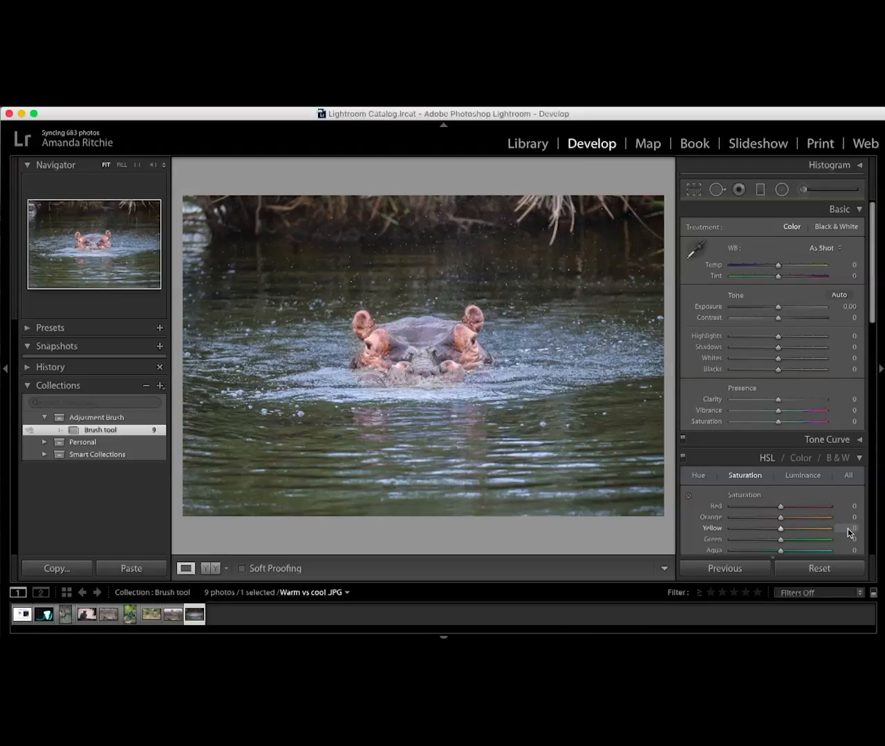
click(806, 189)
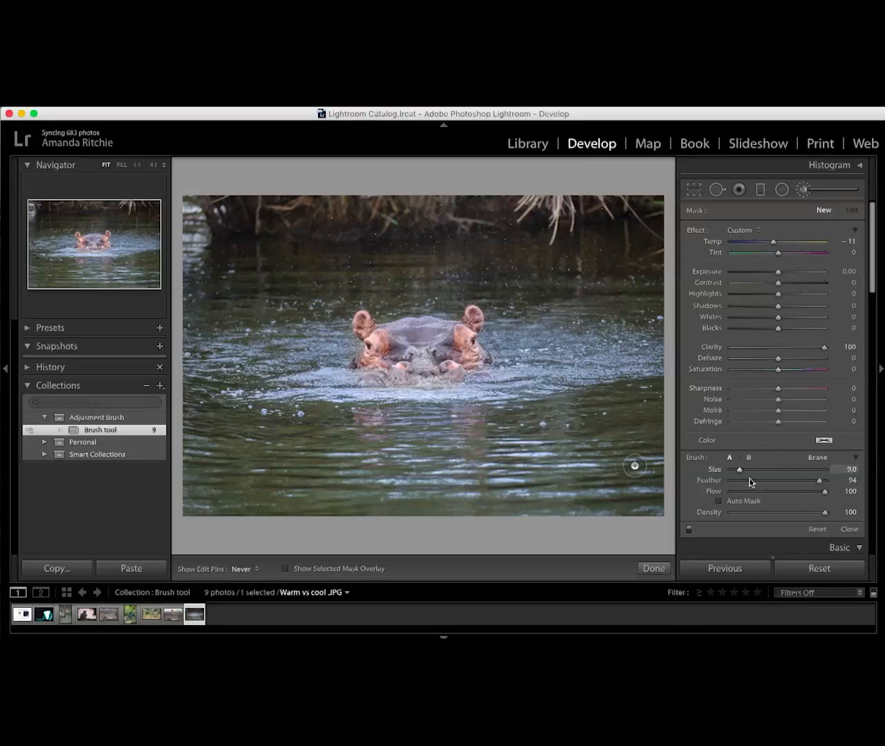